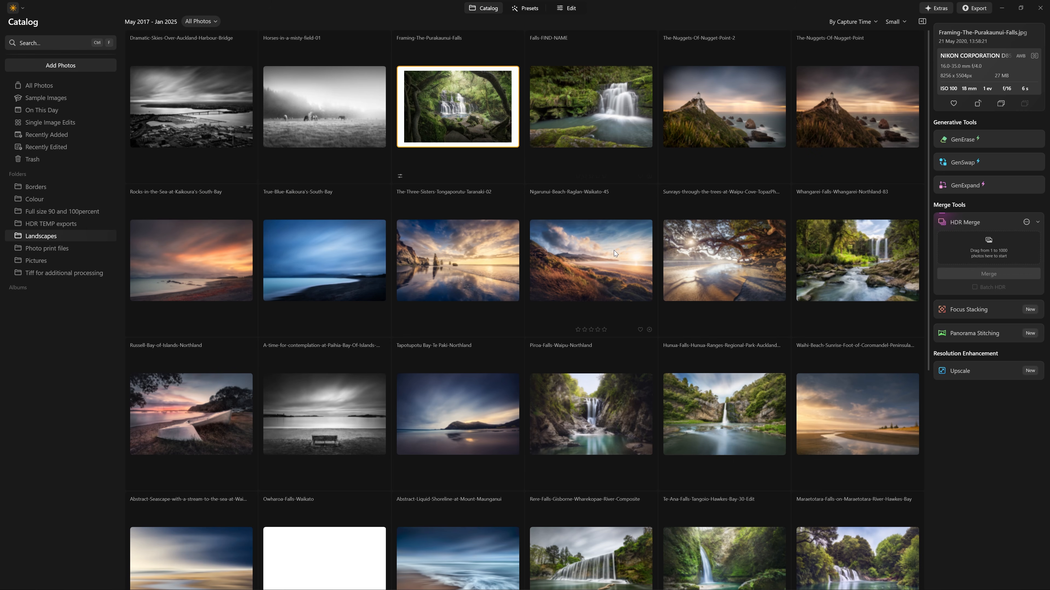
# Browse the Landscapes folder and open the Ngarunui-Beach-Raglan-Waikato-45 photo for editing
pyautogui.click(614, 253)
pyautogui.click(486, 272)
pyautogui.scroll(-3, 499, 278)
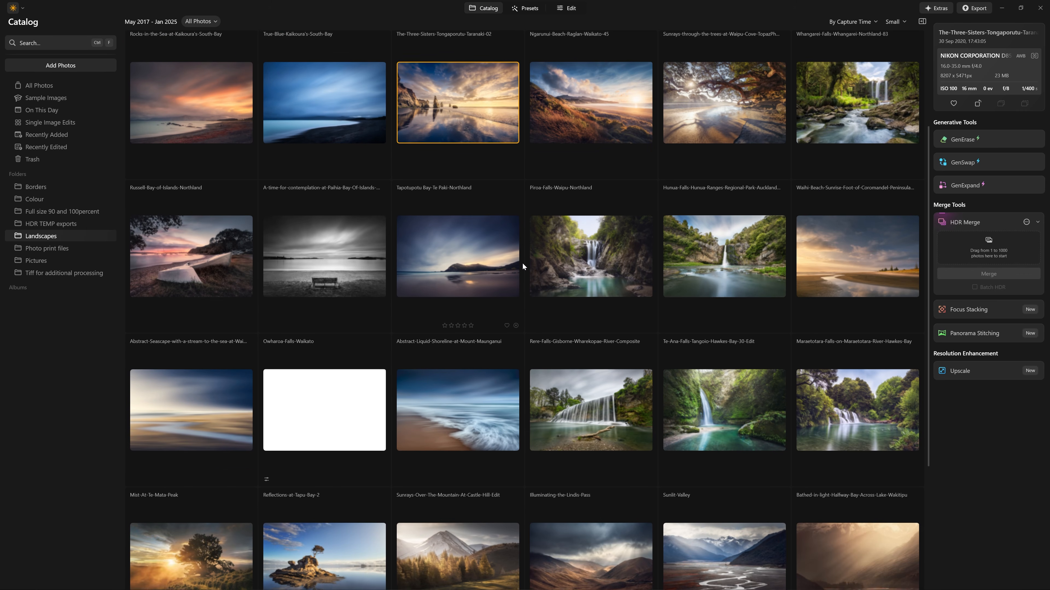
pyautogui.scroll(-3, 523, 263)
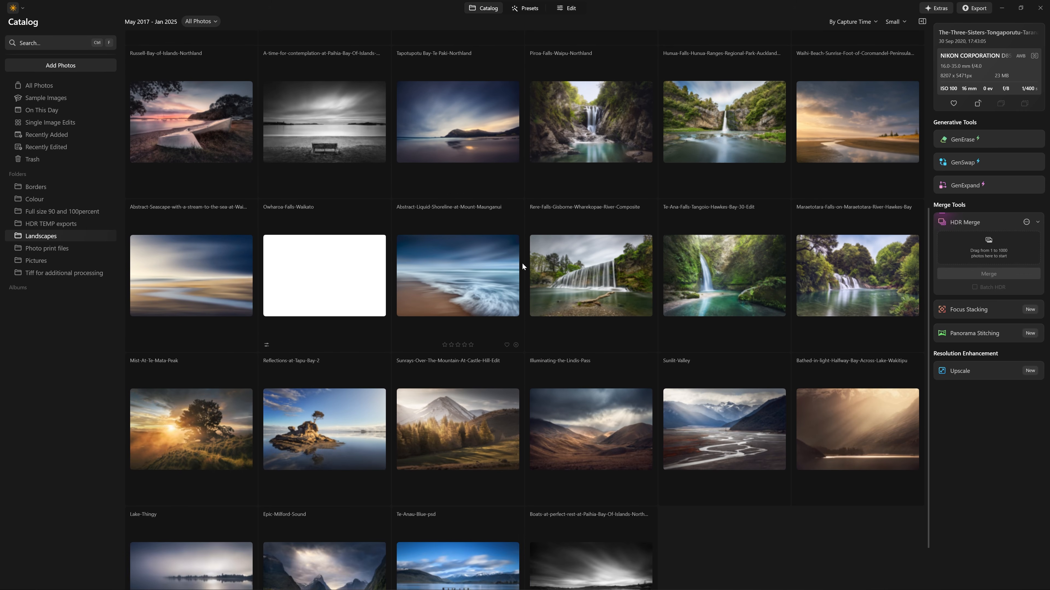
pyautogui.scroll(2, 522, 262)
pyautogui.scroll(4, 521, 263)
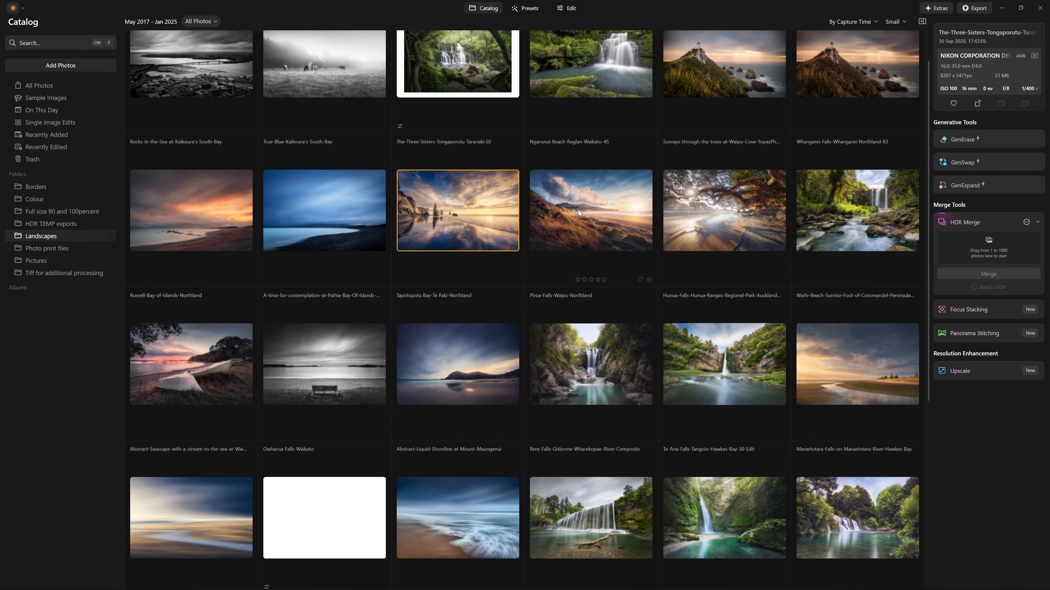
pyautogui.click(579, 213)
pyautogui.doubleClick(608, 203)
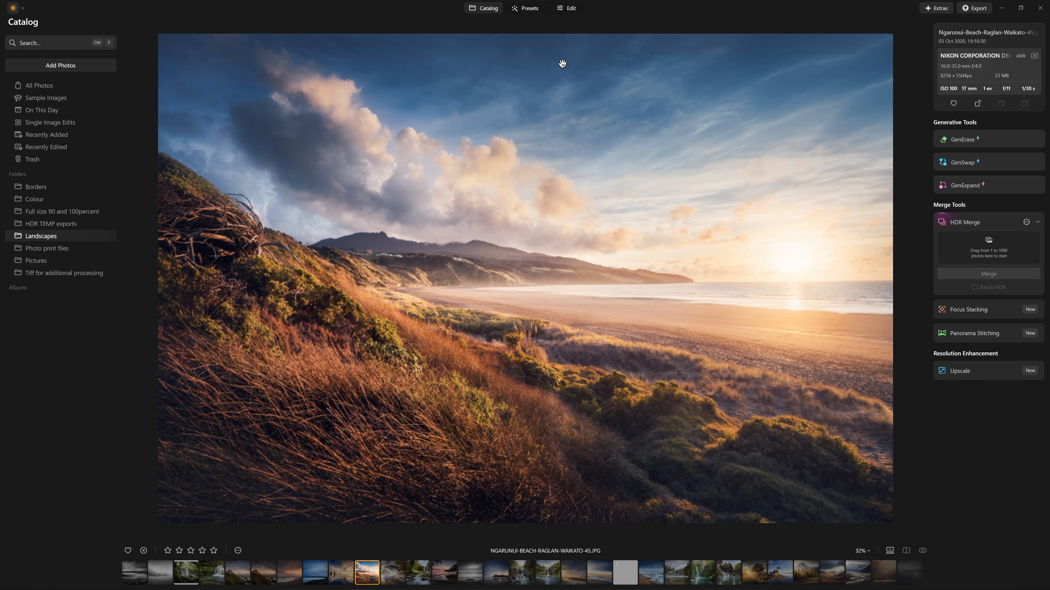
pyautogui.click(568, 12)
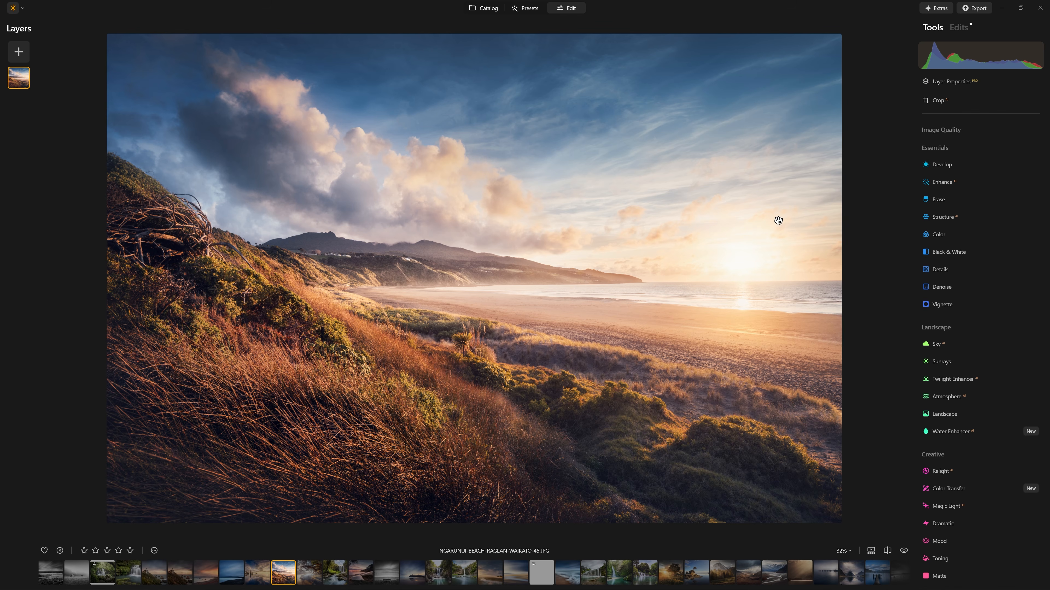
# Try whitening the photo in Develop with Exposure 5.00 and Smart Contrast, Highlights, Shadows and Blacks at 100, and reset the tool
pyautogui.click(933, 166)
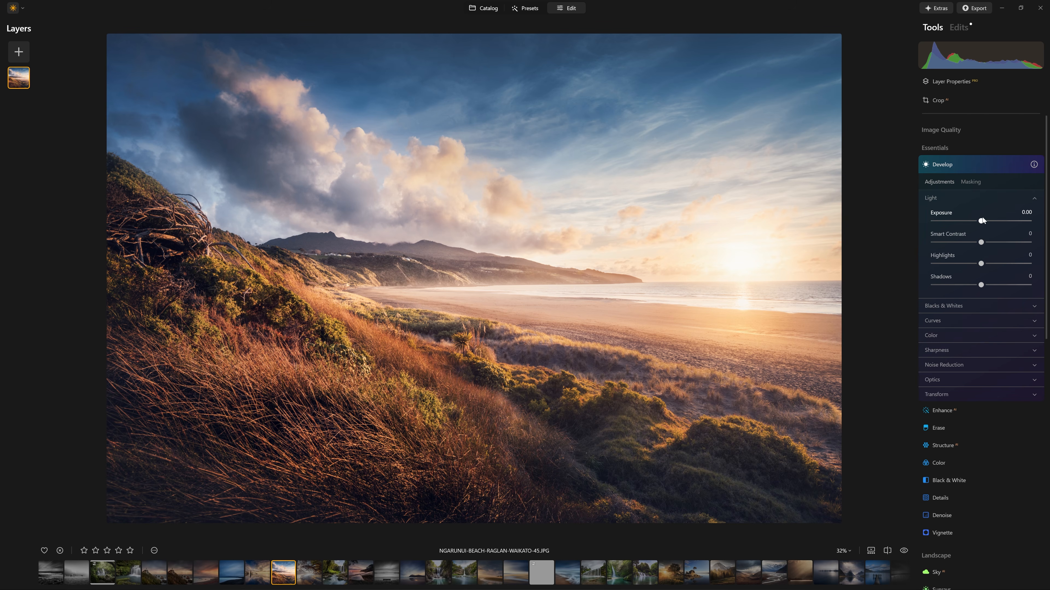
pyautogui.moveTo(983, 222); pyautogui.dragTo(1047, 231)
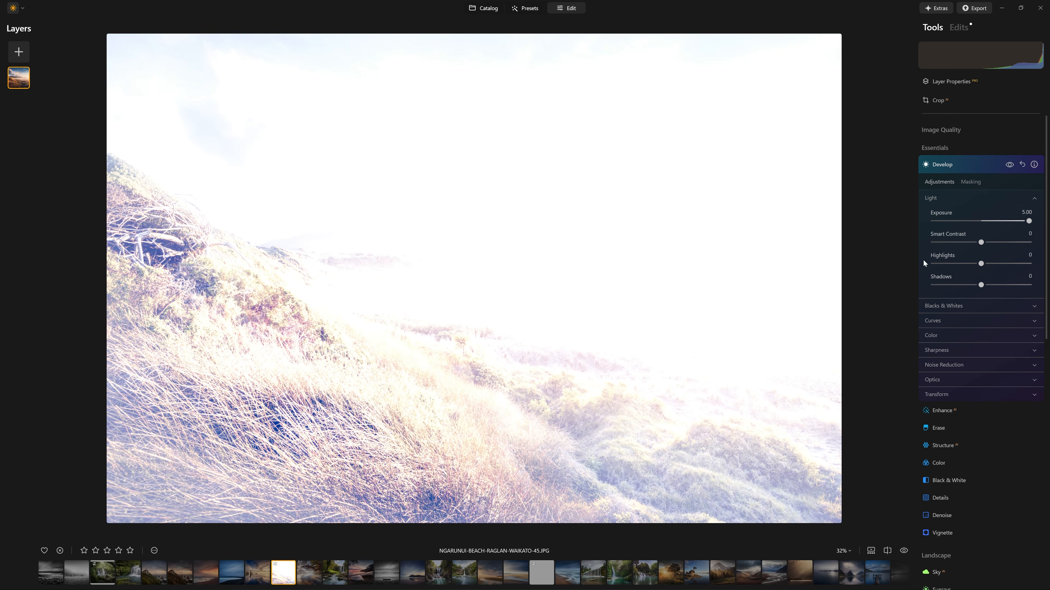
pyautogui.moveTo(982, 243); pyautogui.dragTo(1030, 285)
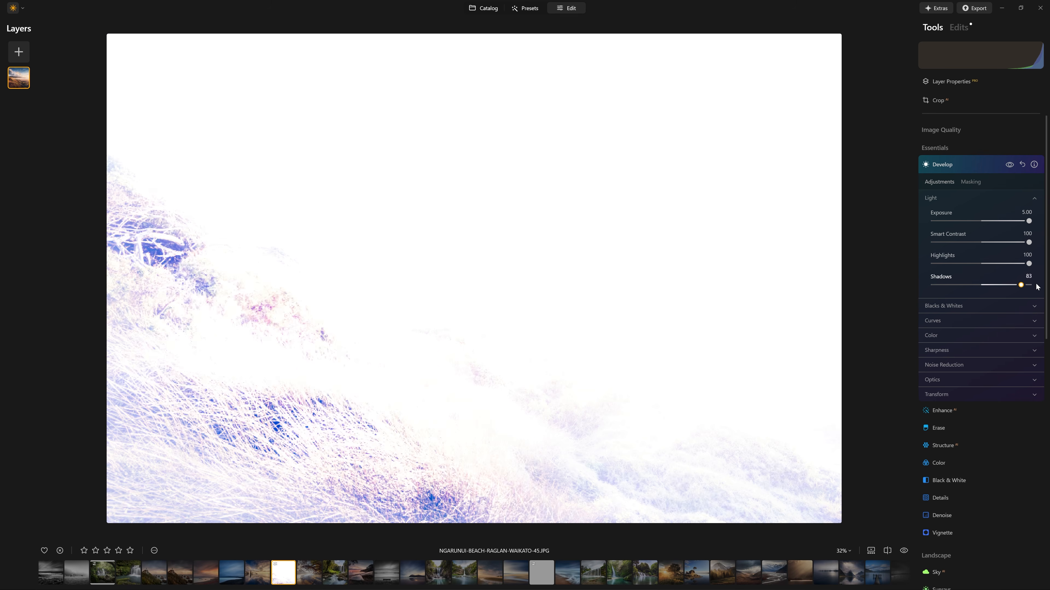
pyautogui.click(980, 304)
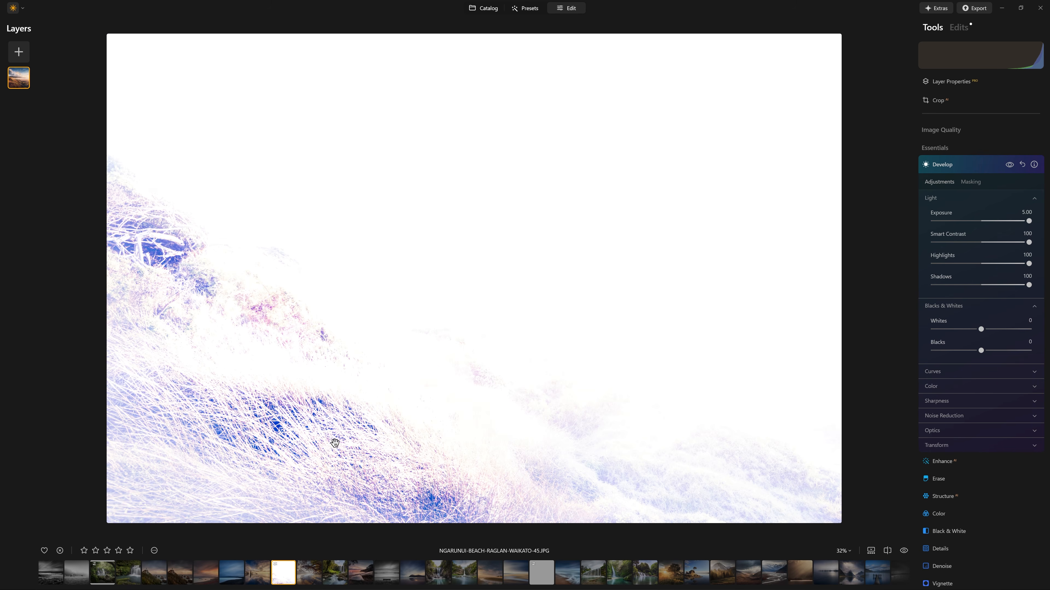
pyautogui.moveTo(981, 350); pyautogui.dragTo(1045, 359)
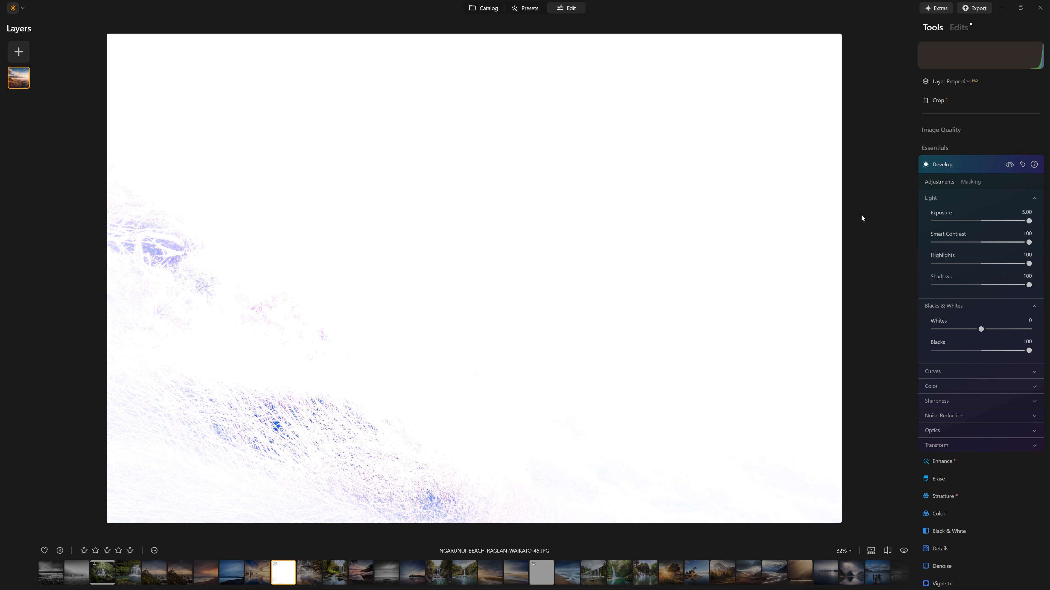
pyautogui.click(1022, 164)
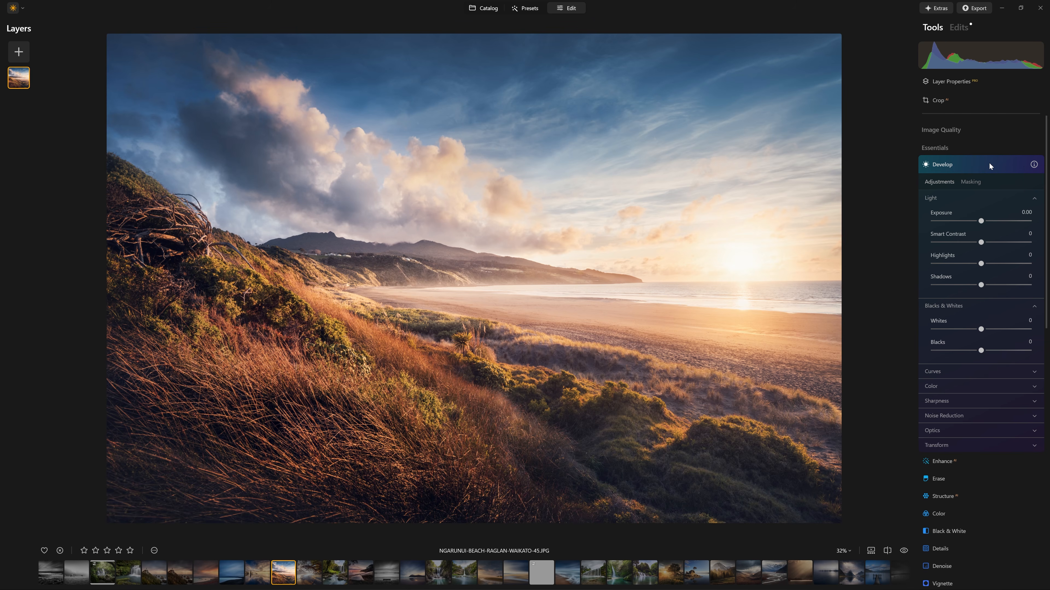
# Open the Curves adjustments in Develop and look at the red and blue channels, ending on the combined channel
pyautogui.scroll(-3, 984, 227)
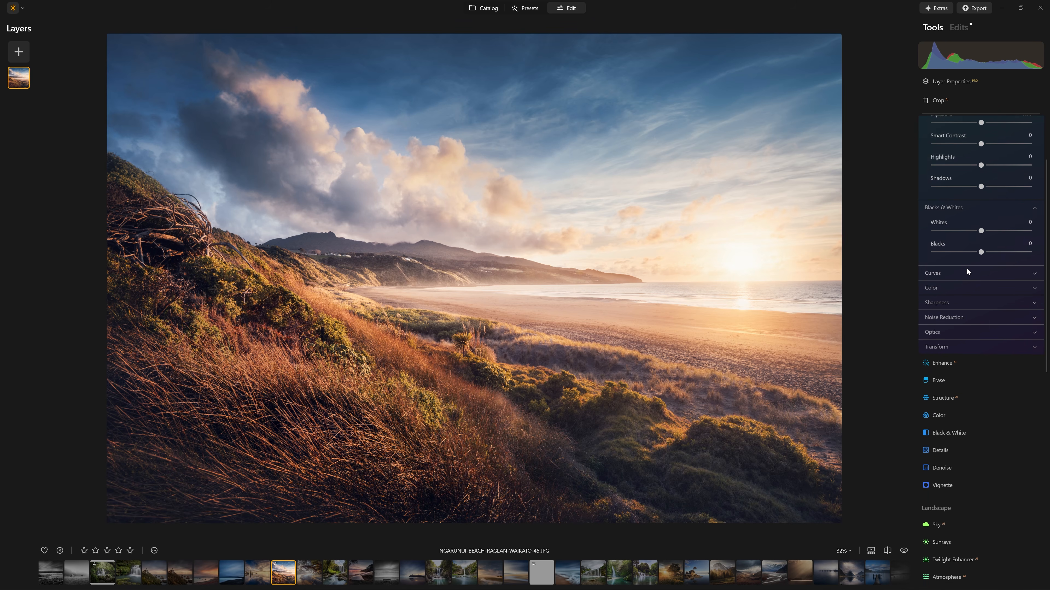
pyautogui.click(966, 273)
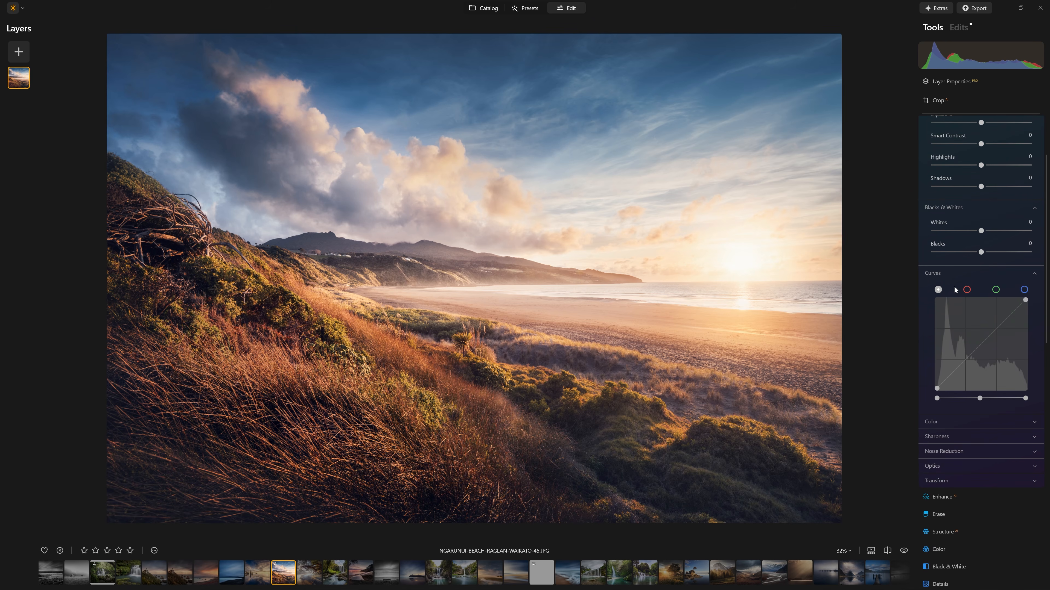
pyautogui.click(967, 291)
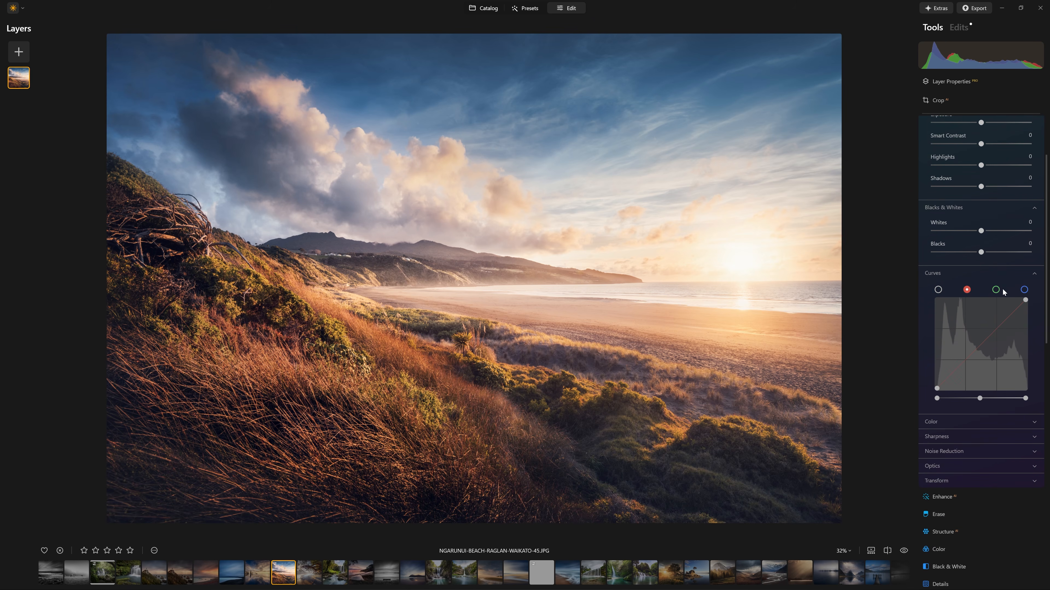
pyautogui.click(1024, 290)
pyautogui.click(939, 289)
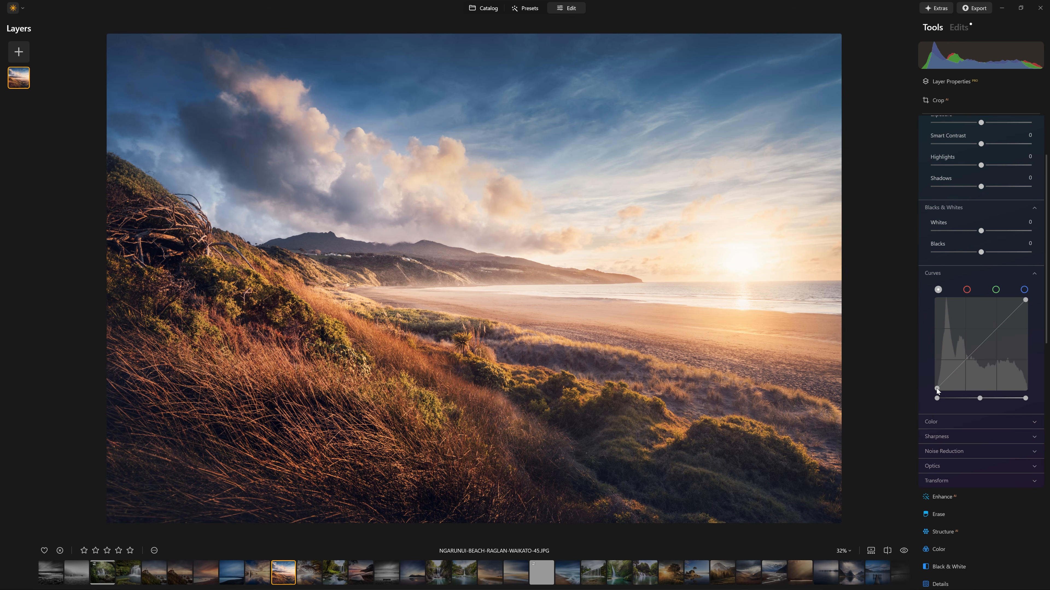
# Try and remove an extra point on the combined curve, and raise its black endpoint to the maximum to make the photo pure white
pyautogui.moveTo(953, 372); pyautogui.dragTo(964, 329)
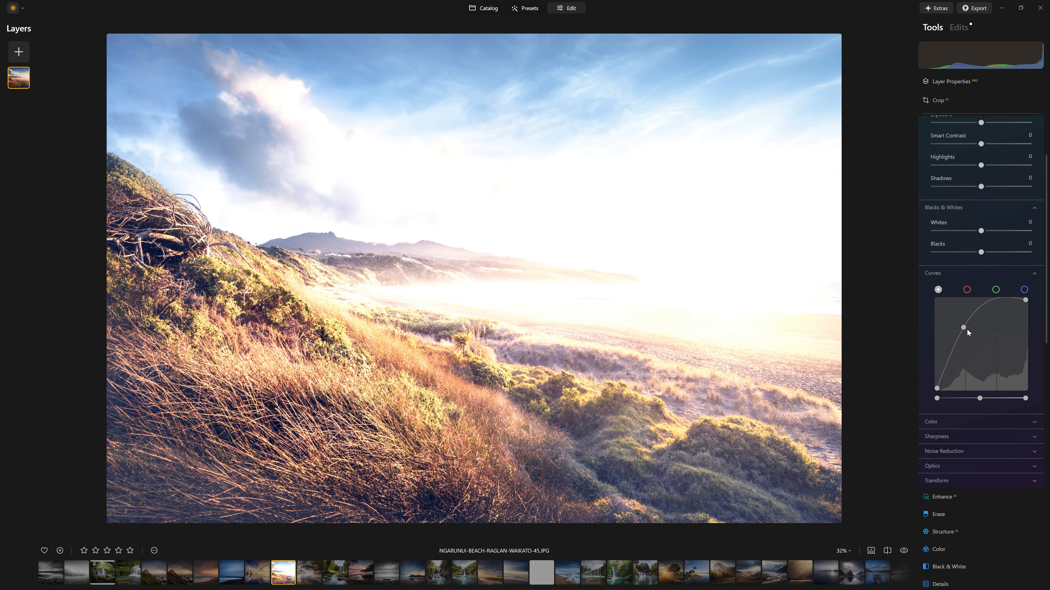
pyautogui.doubleClick(964, 329)
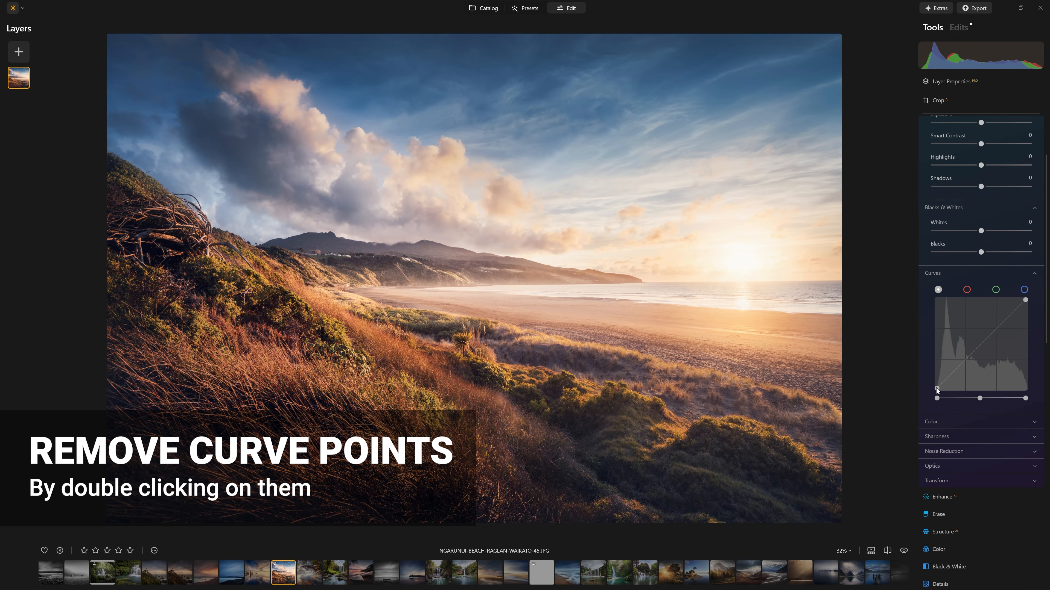
pyautogui.moveTo(935, 386); pyautogui.dragTo(925, 292)
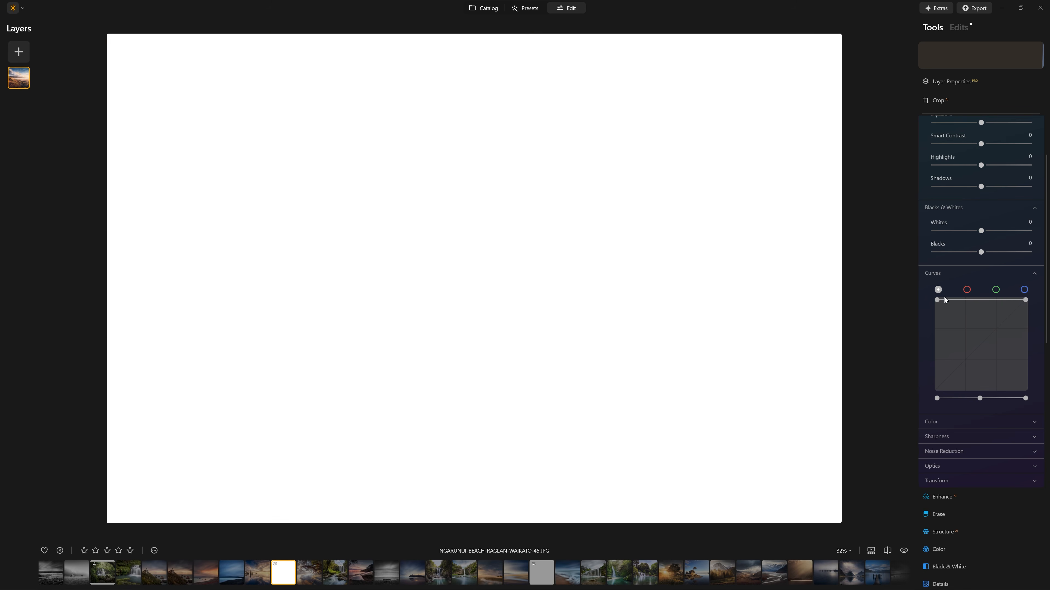
pyautogui.moveTo(937, 302)
pyautogui.mouseDown()
pyautogui.moveTo(933, 328)
pyautogui.moveTo(936, 298)
pyautogui.mouseUp()
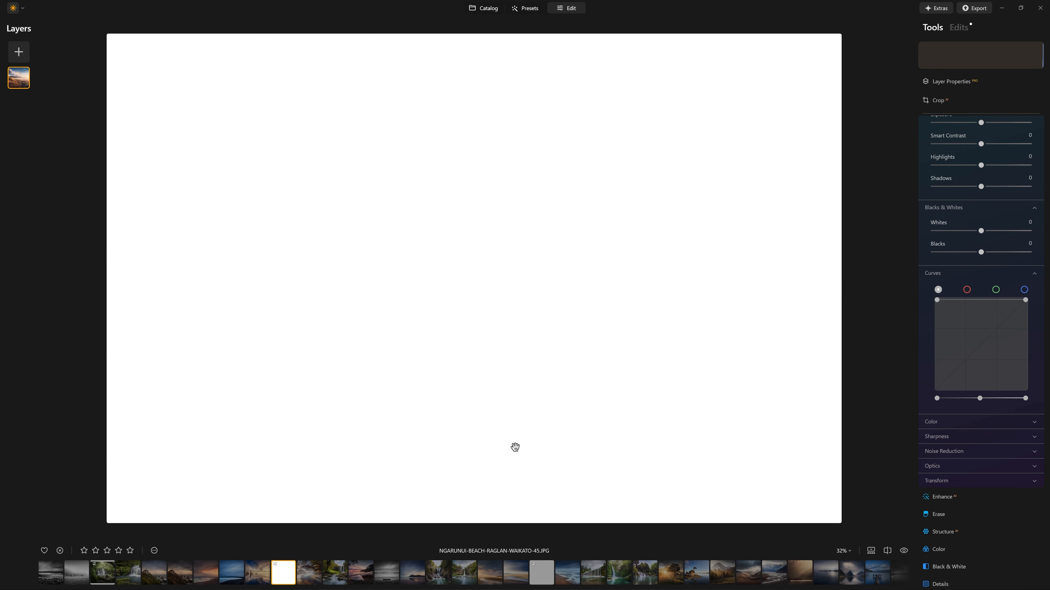
# Check the white image with the clipping warnings, pull the curve's black endpoint fully into the corner, and turn the warnings off
pyautogui.scroll(3, 1015, 278)
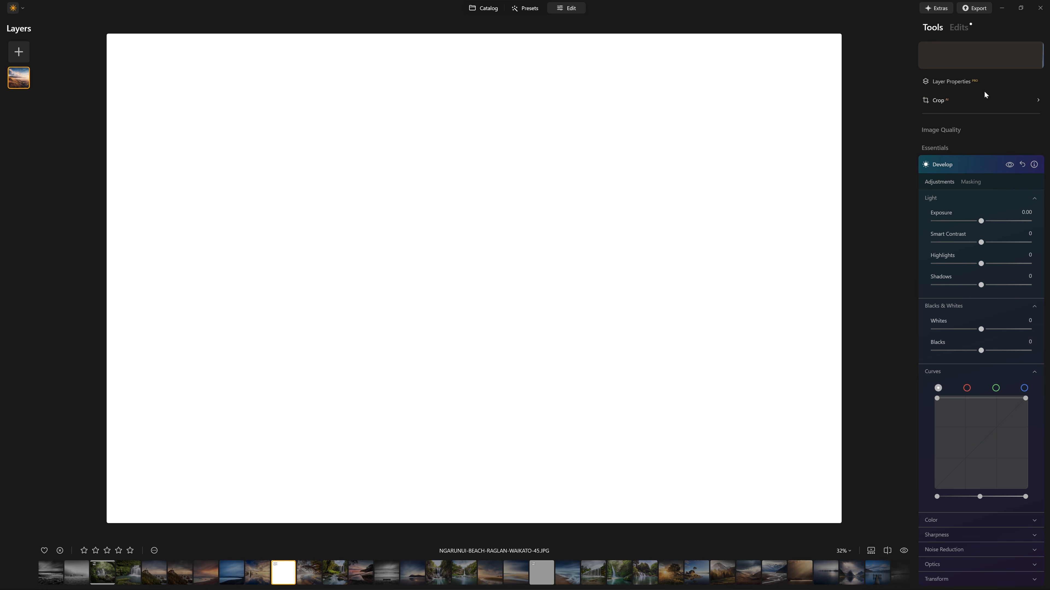
pyautogui.press('j')
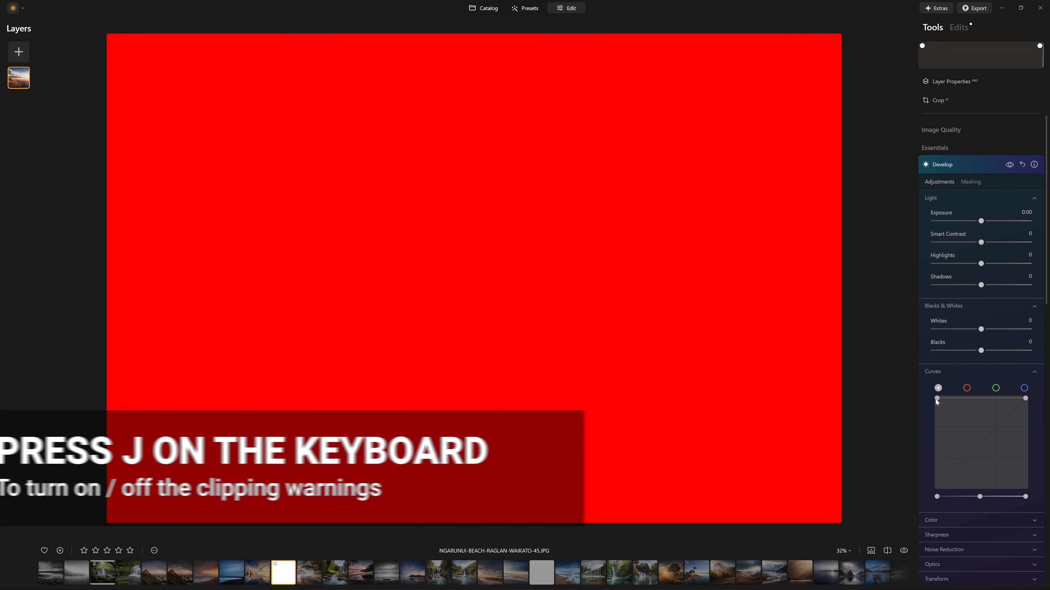
pyautogui.moveTo(937, 399)
pyautogui.mouseDown()
pyautogui.moveTo(933, 457)
pyautogui.moveTo(913, 407)
pyautogui.moveTo(930, 398)
pyautogui.mouseUp()
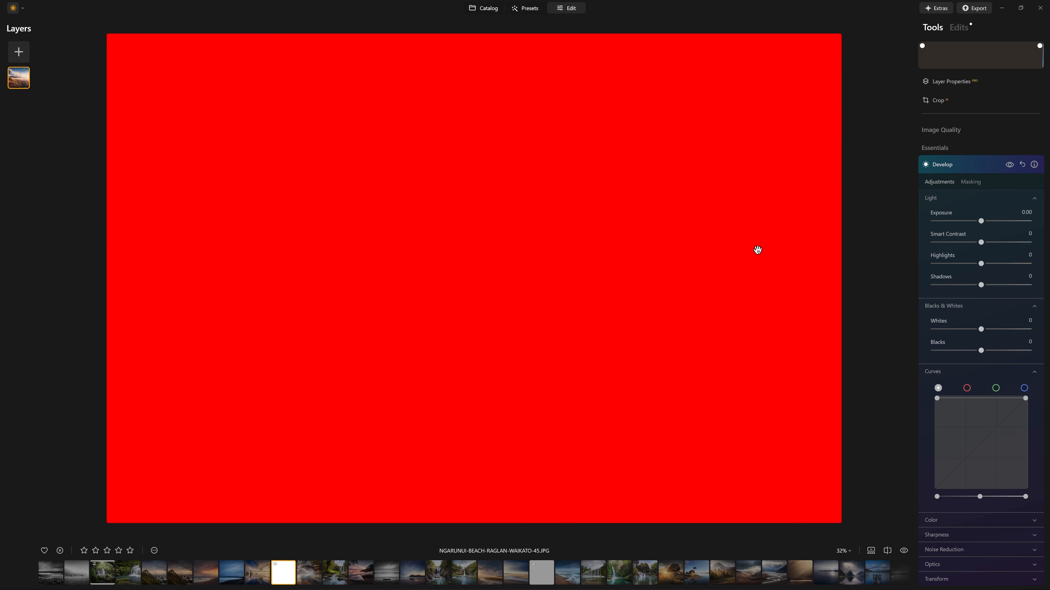
pyautogui.press('j')
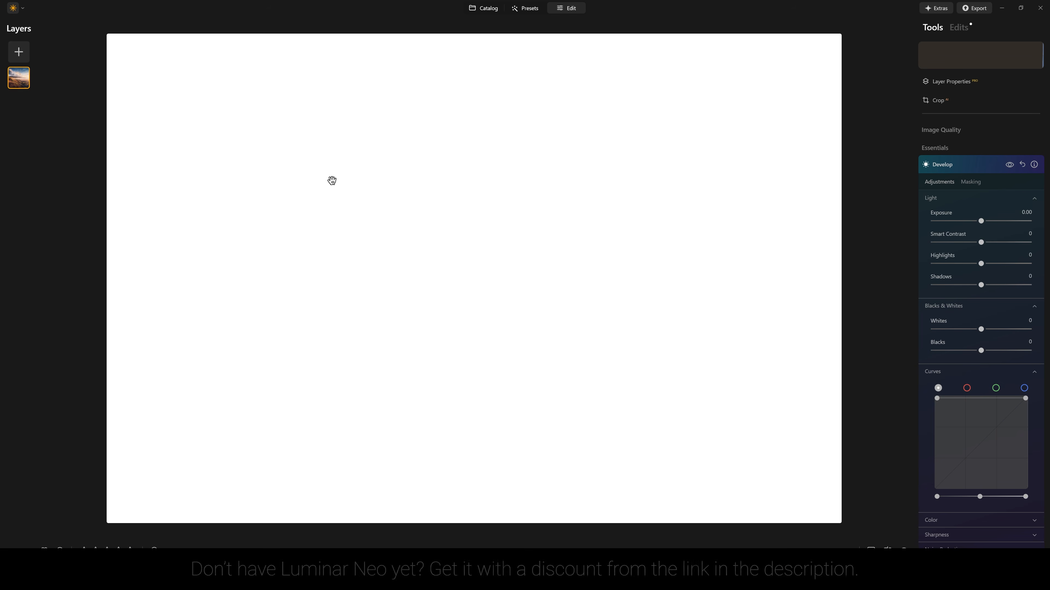
# Export the white image as a JPEG named "Border - white 3x2" to C:\Data\Luminar Photos\Borders at actual size, sRGB and quality 100
pyautogui.rightClick(558, 192)
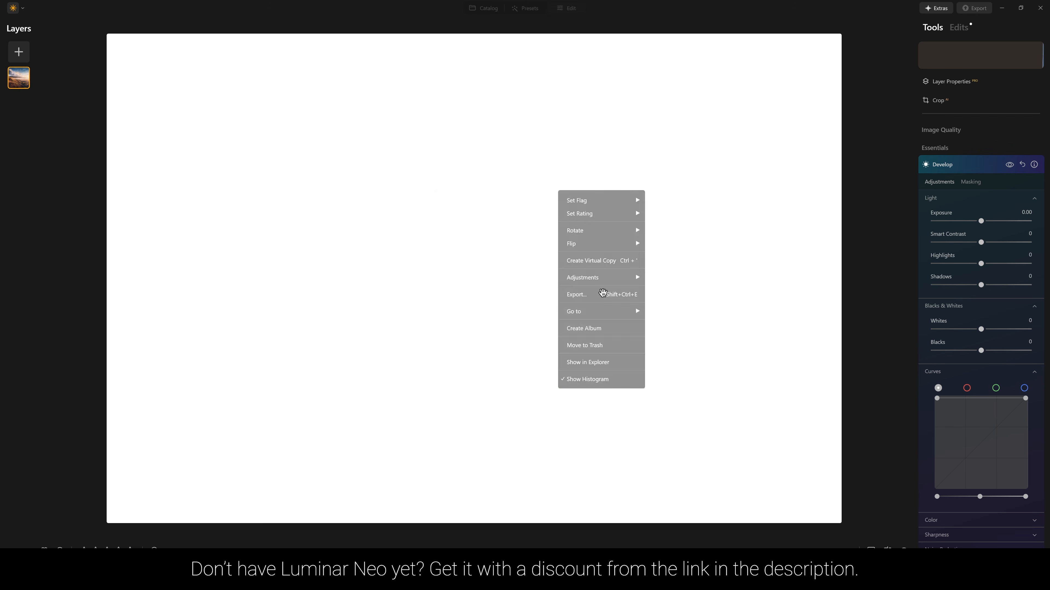
pyautogui.click(603, 296)
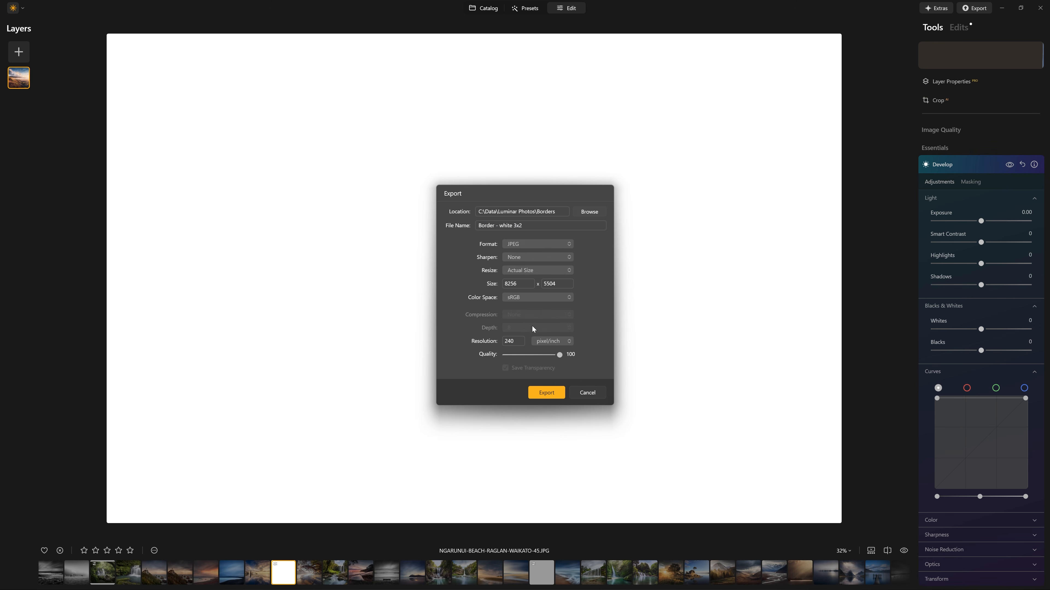
pyautogui.click(555, 244)
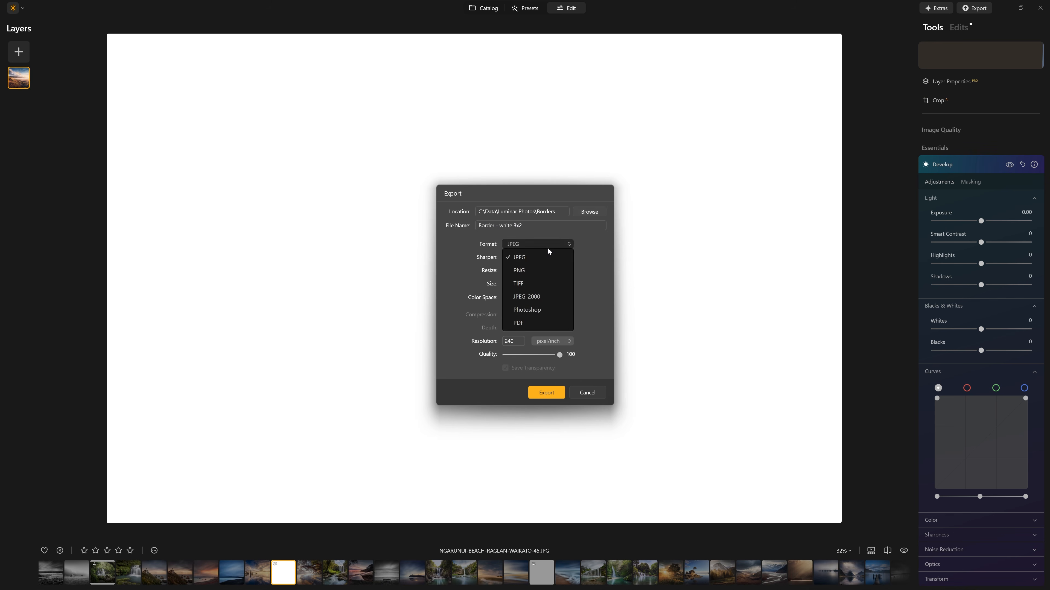
pyautogui.click(537, 270)
pyautogui.click(542, 246)
pyautogui.click(539, 257)
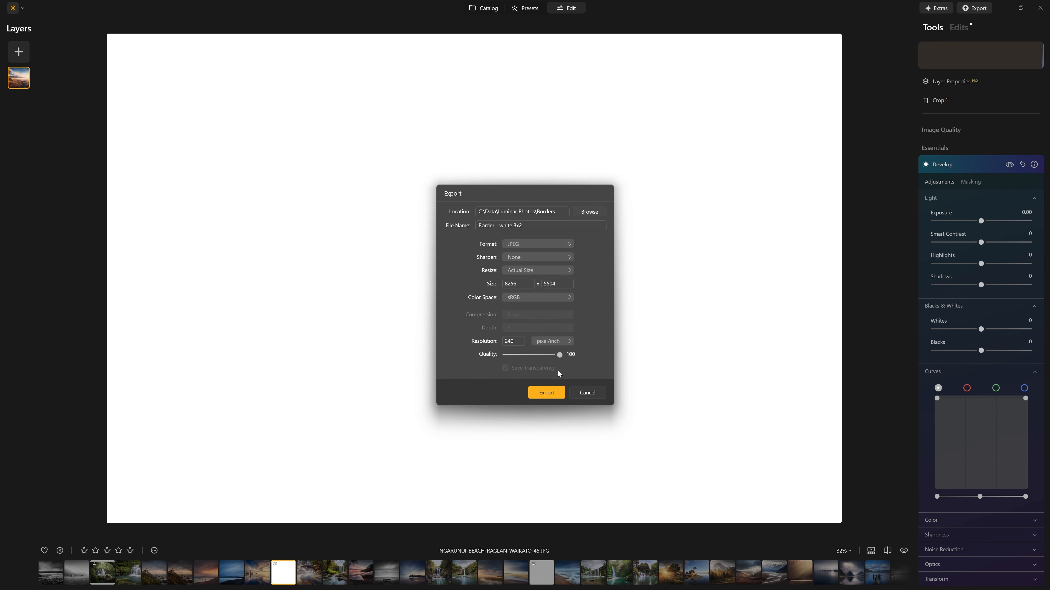
pyautogui.click(554, 395)
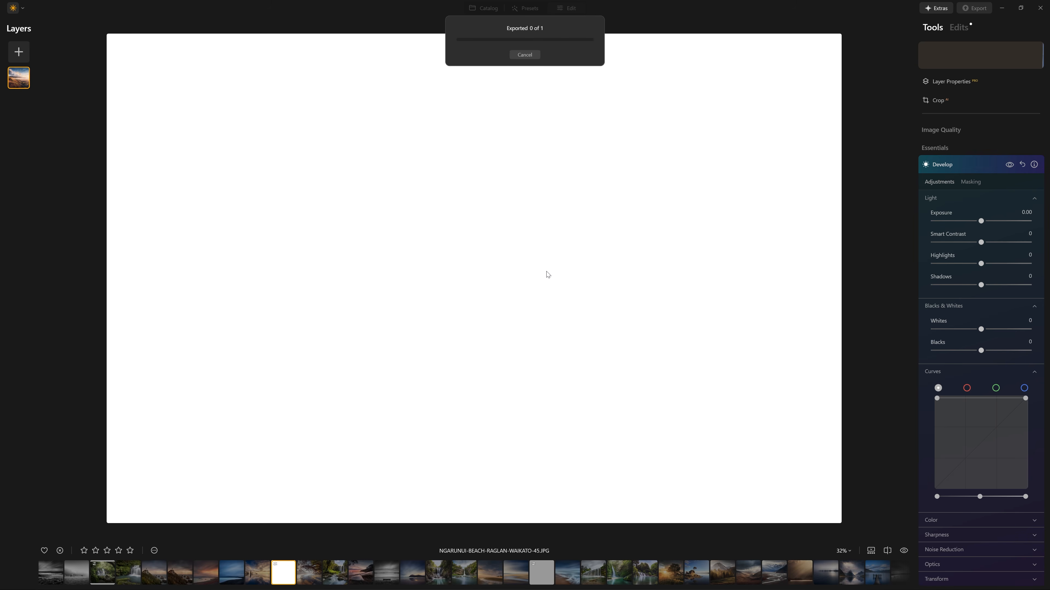
# Return to the catalog and revert the whitened Ngarunui-Beach-Raglan-Waikato-45 photo to its original
pyautogui.click(483, 10)
pyautogui.rightClick(578, 237)
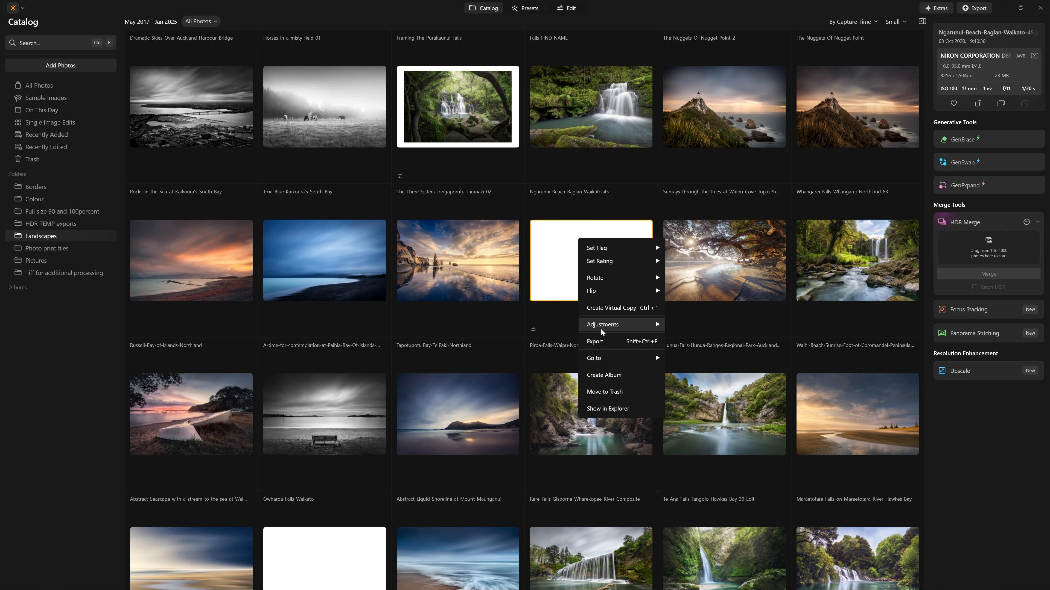
pyautogui.moveTo(603, 327)
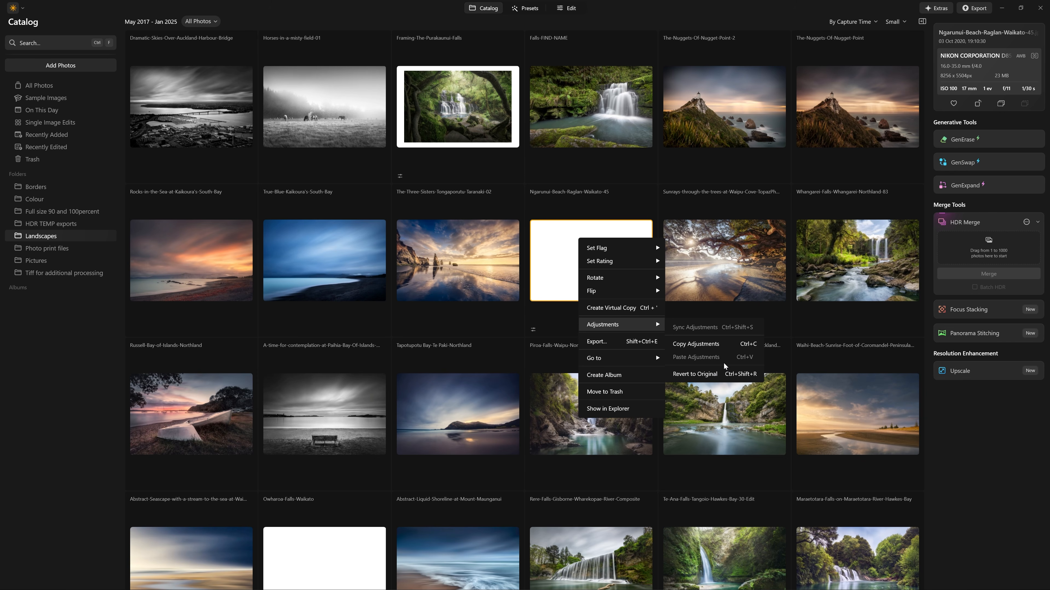
pyautogui.click(733, 374)
pyautogui.rightClick(464, 103)
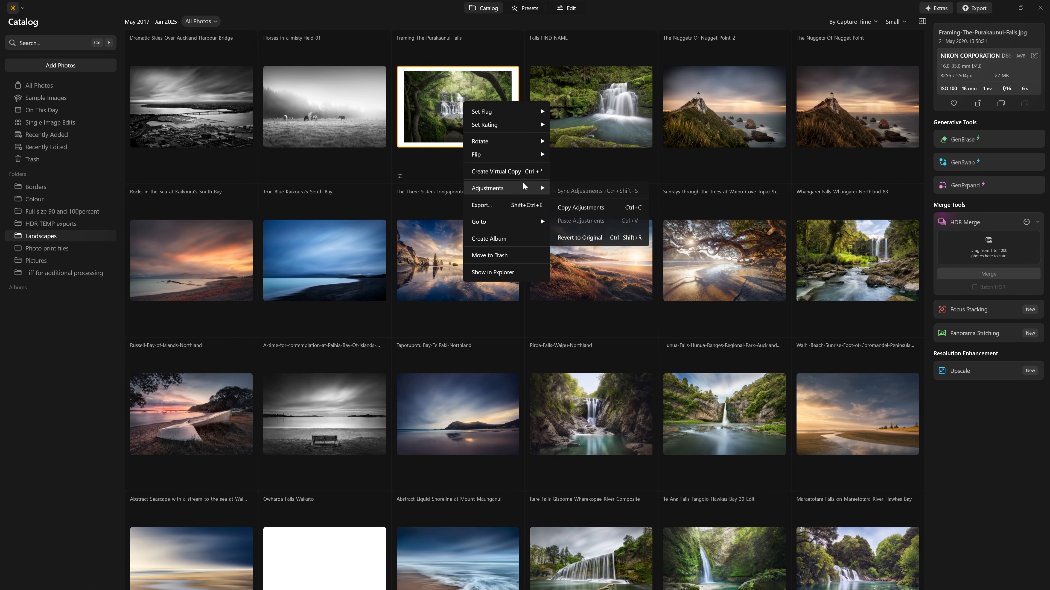
# Open the "Border - white 3x2" image from the Borders folder for editing
pyautogui.click(45, 187)
pyautogui.click(45, 187)
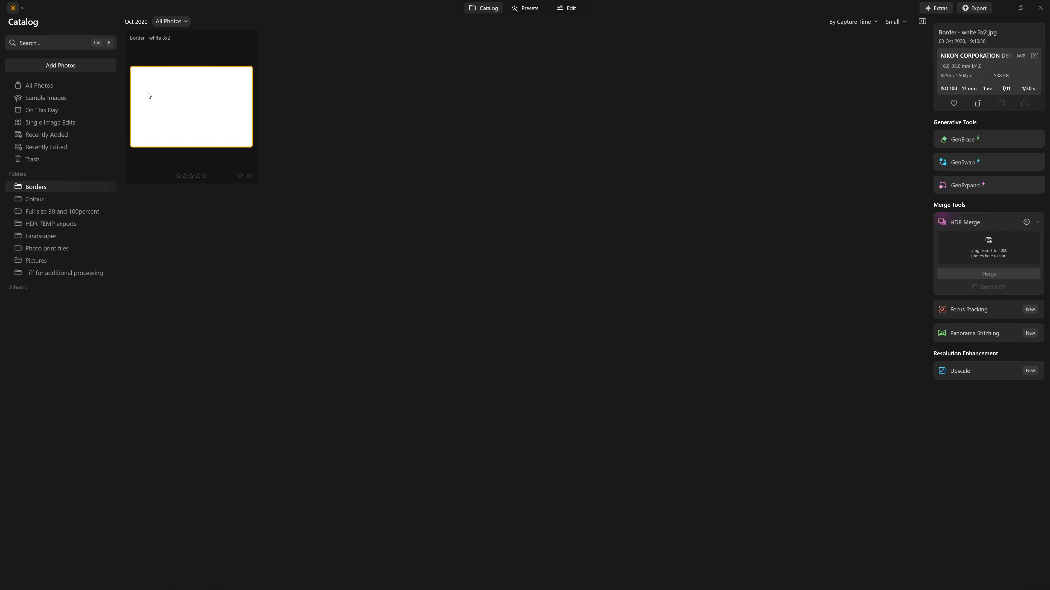
pyautogui.doubleClick(219, 122)
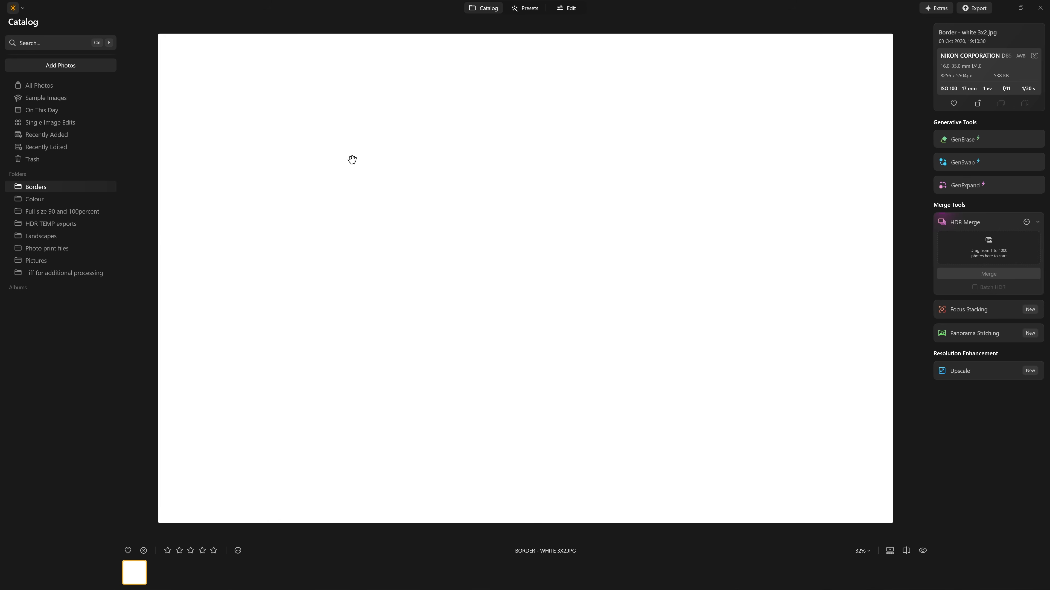
pyautogui.click(572, 15)
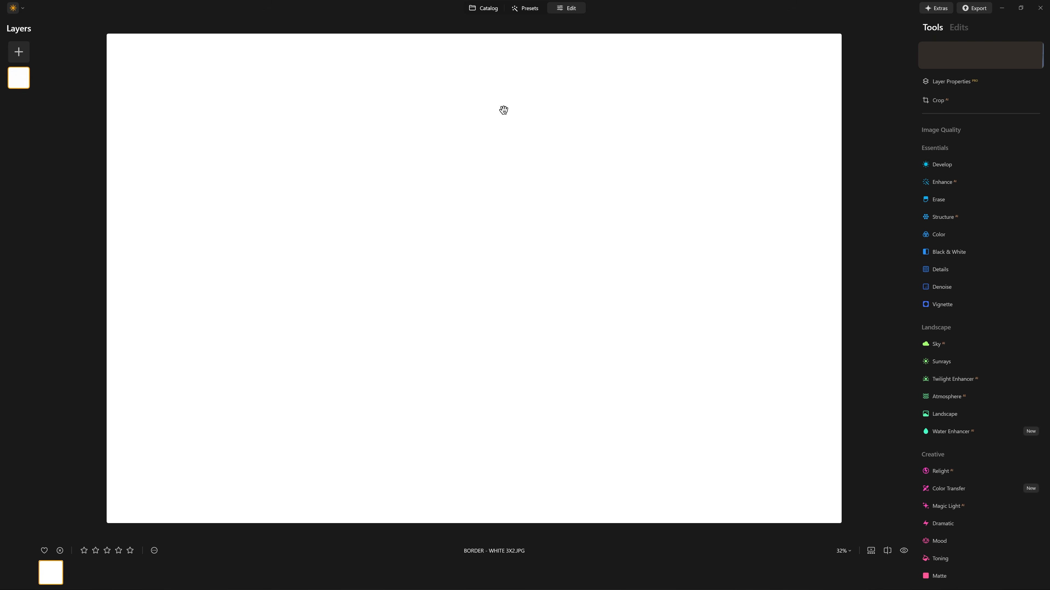
# Load the Sunrays-Over-The-Mountain-At-Castle-Hill-Edit photo into the layer images and add it as a layer over the white border image
pyautogui.click(18, 52)
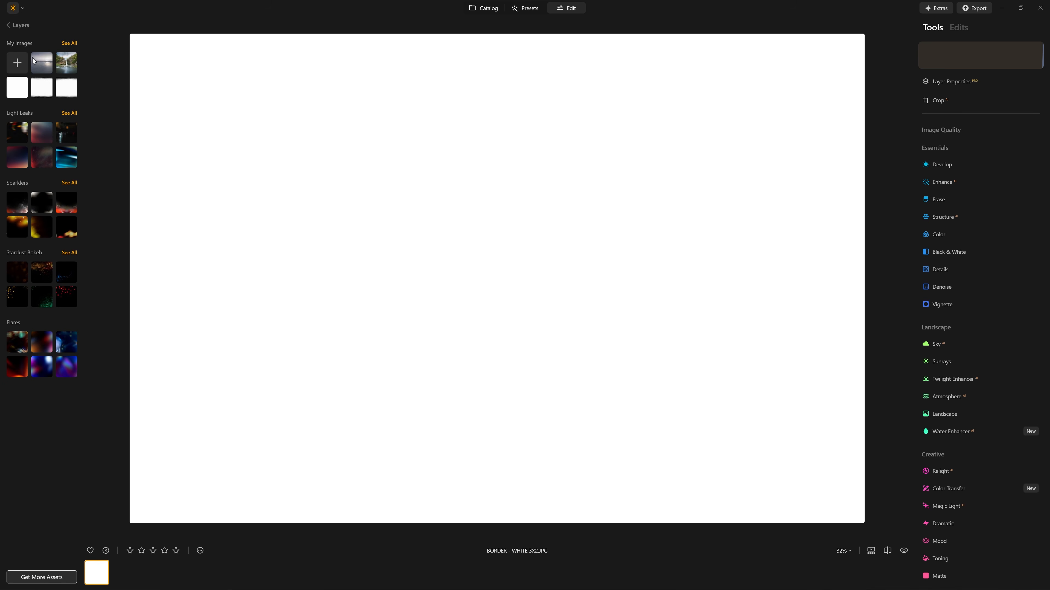
pyautogui.click(17, 63)
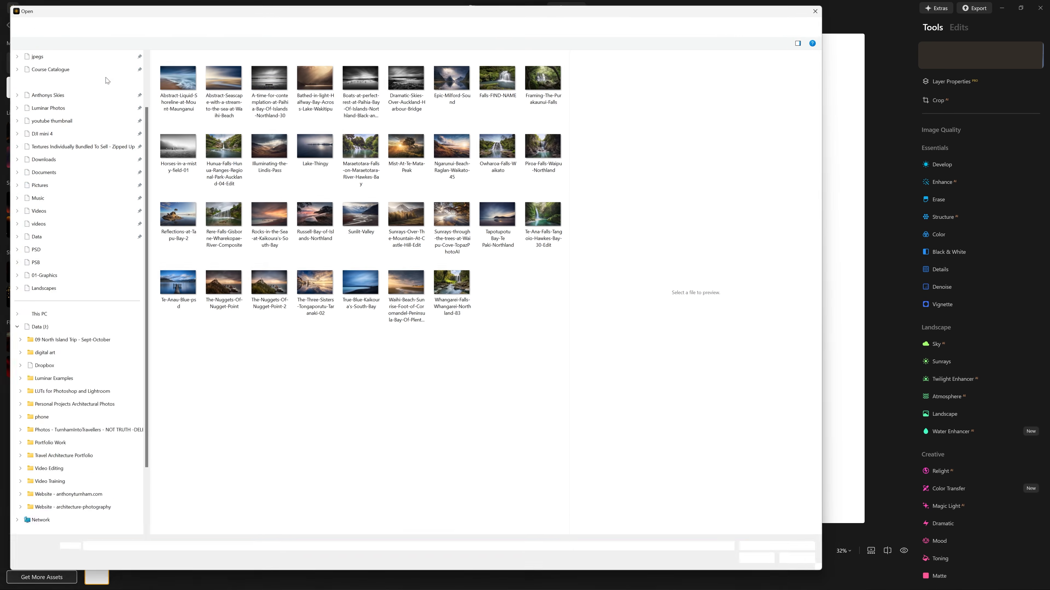
pyautogui.click(308, 107)
pyautogui.click(320, 153)
pyautogui.click(398, 211)
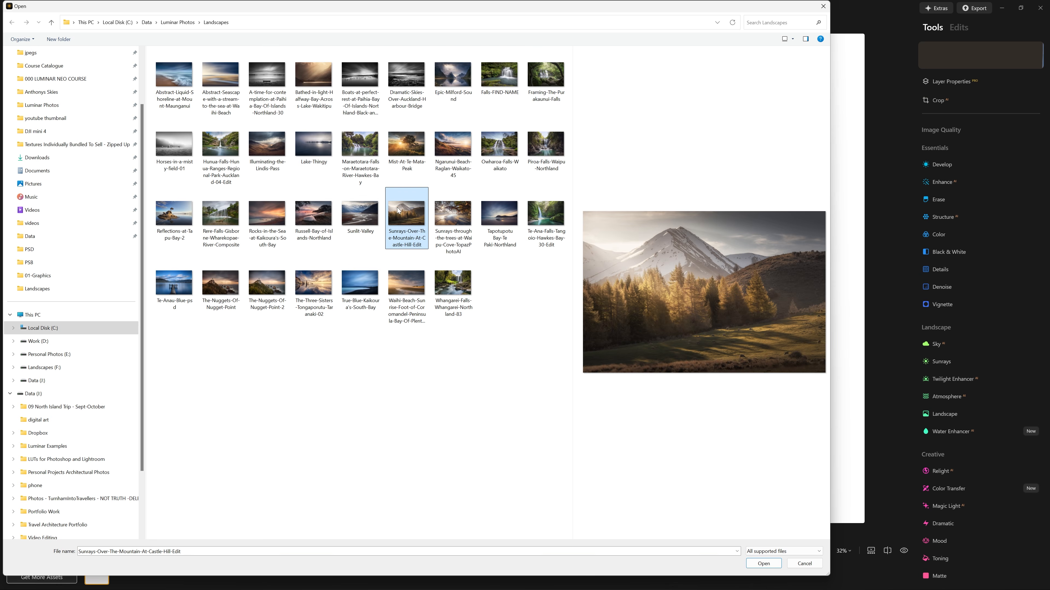
pyautogui.doubleClick(406, 211)
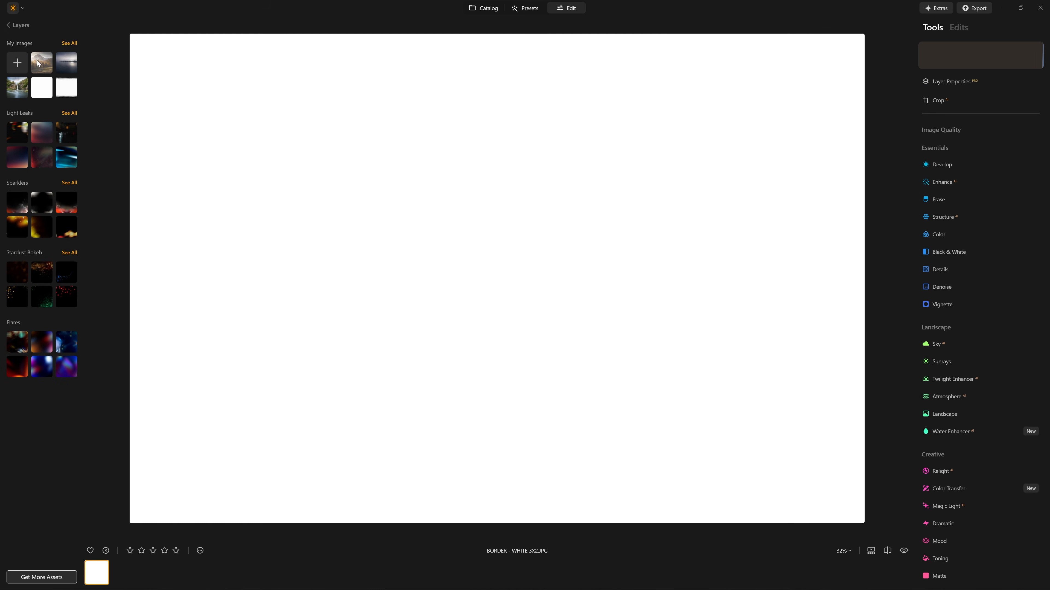
pyautogui.click(44, 64)
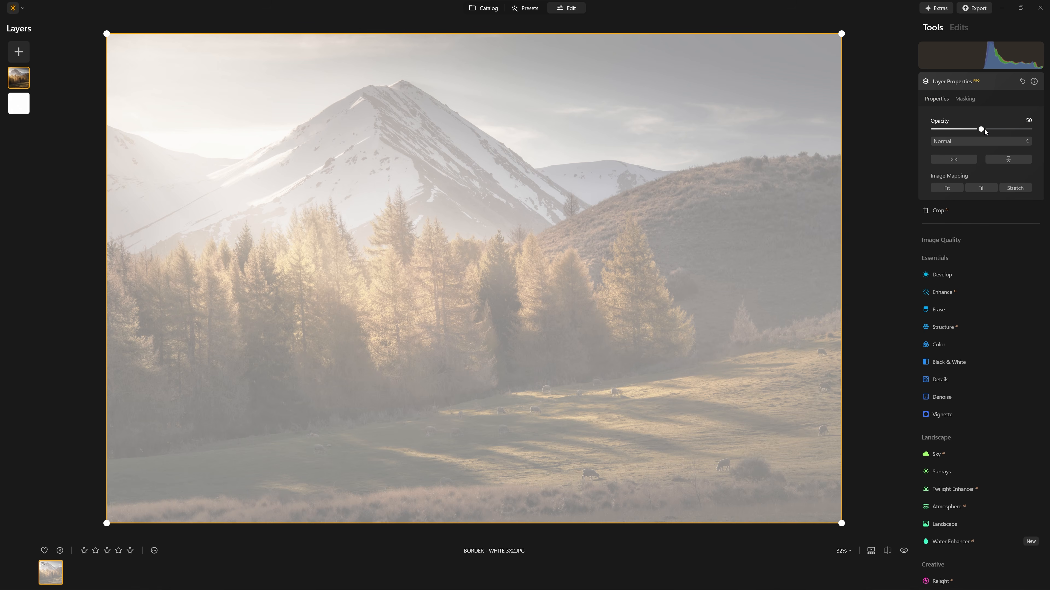
# Raise the mountain layer's opacity to 100, scale it down and centre it by eye to leave a white border all around
pyautogui.moveTo(981, 129); pyautogui.dragTo(1040, 143)
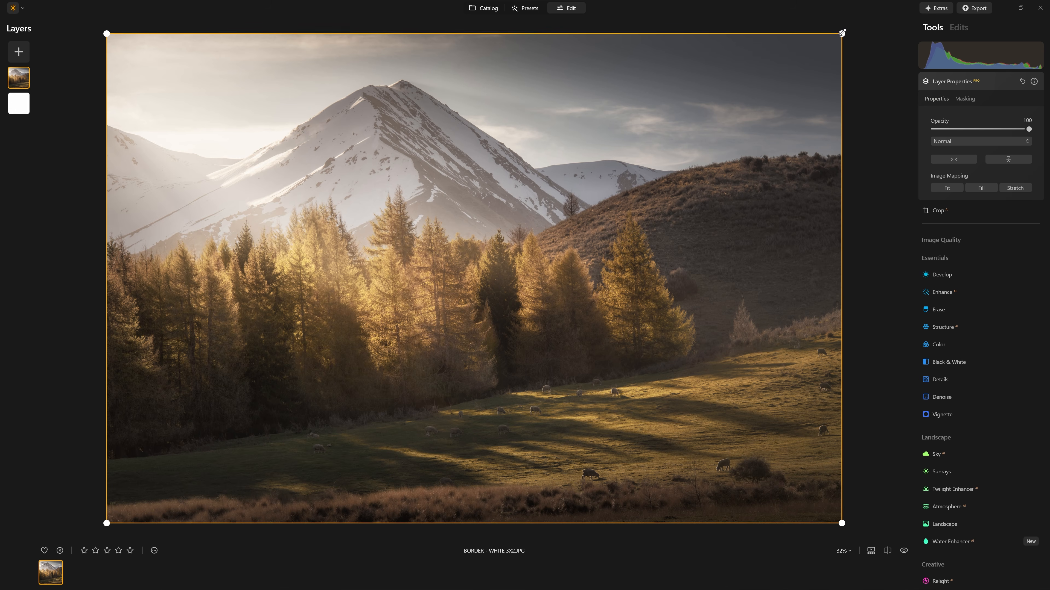
pyautogui.moveTo(841, 33); pyautogui.dragTo(696, 131)
pyautogui.moveTo(398, 306); pyautogui.dragTo(470, 261)
pyautogui.click(1000, 79)
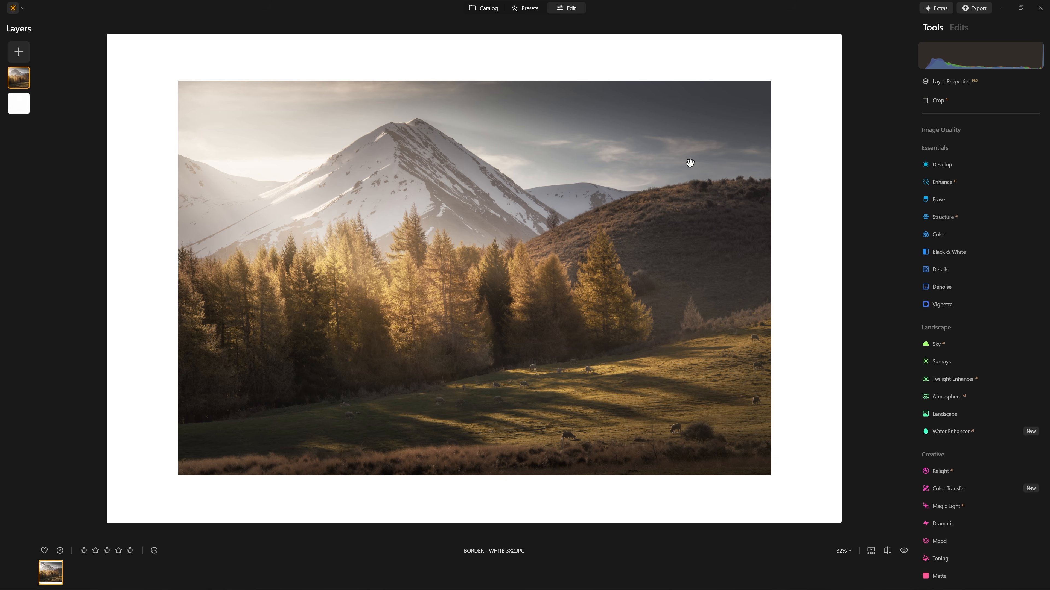
# Export the bordered mountain photo as a JPEG named "Border - landscape test" to the Borders folder, resized to 2000 x 1333 at quality 69
pyautogui.rightClick(625, 155)
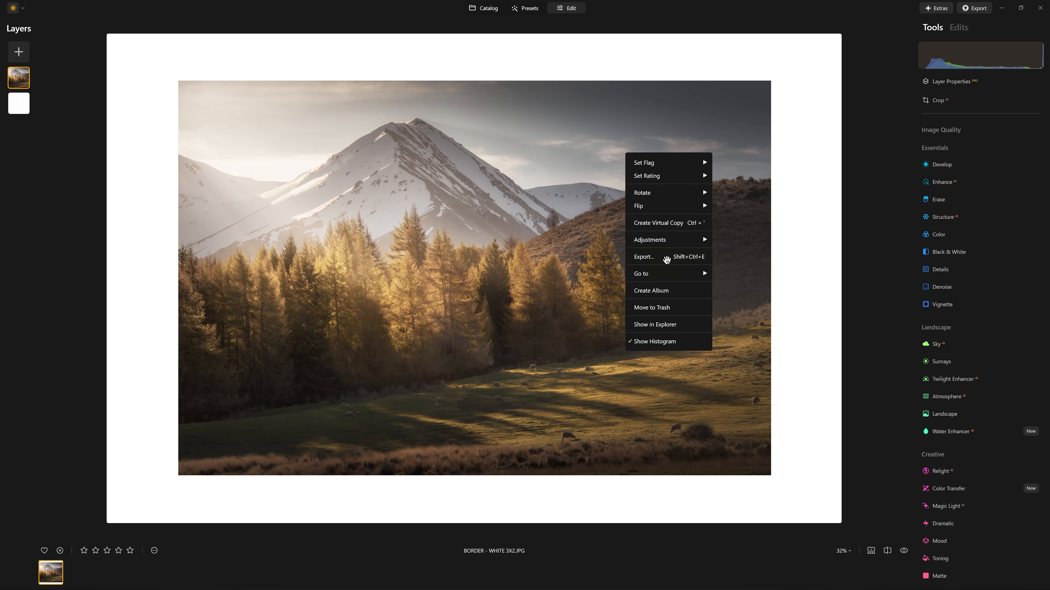
pyautogui.click(665, 256)
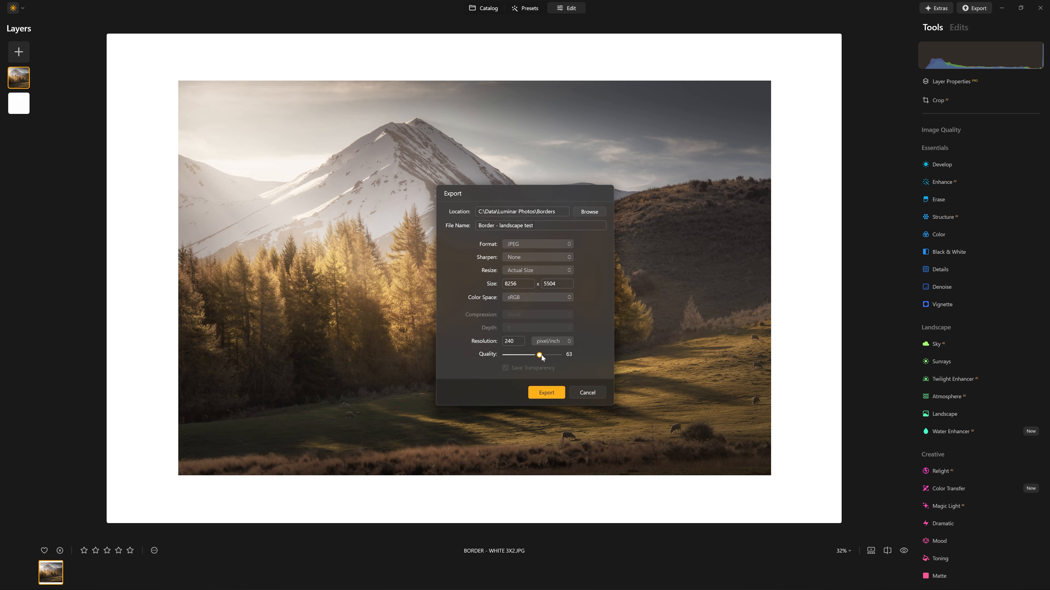
pyautogui.moveTo(541, 355); pyautogui.dragTo(546, 356)
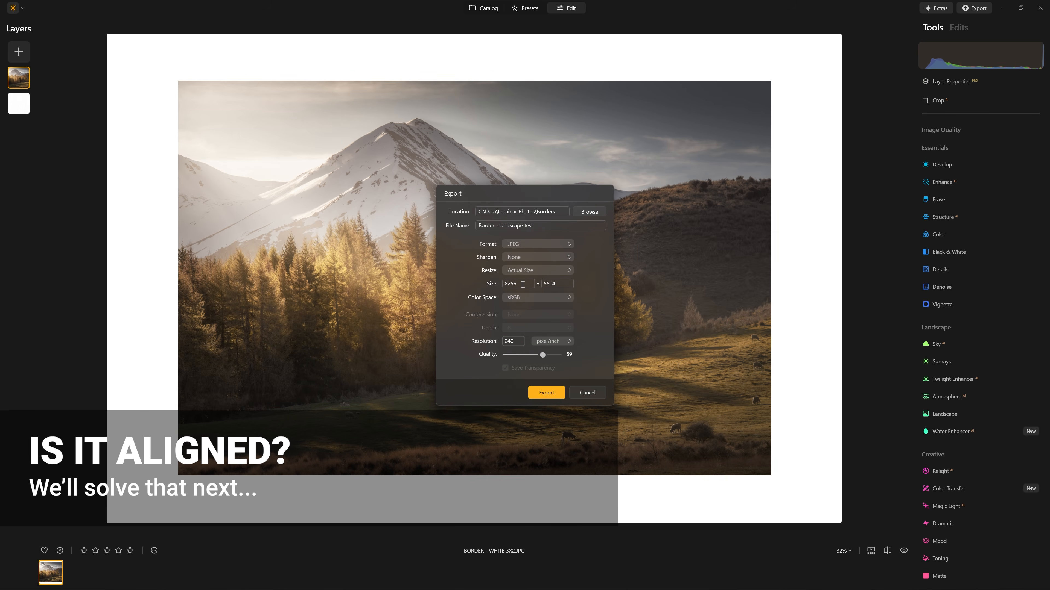
pyautogui.click(533, 270)
pyautogui.click(533, 315)
pyautogui.moveTo(529, 285); pyautogui.dragTo(451, 281)
pyautogui.write('2000')
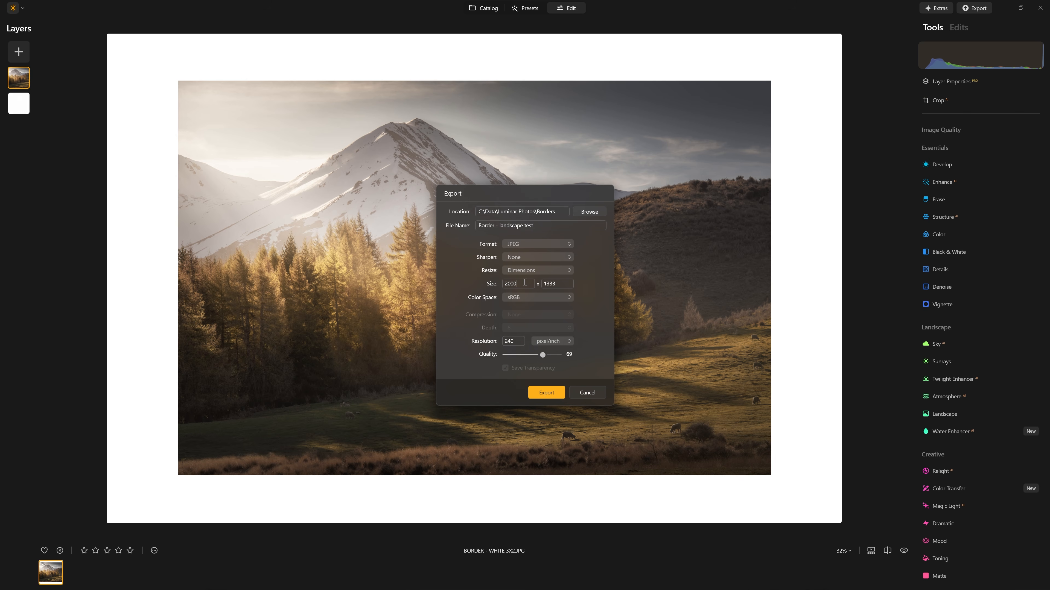
pyautogui.click(553, 397)
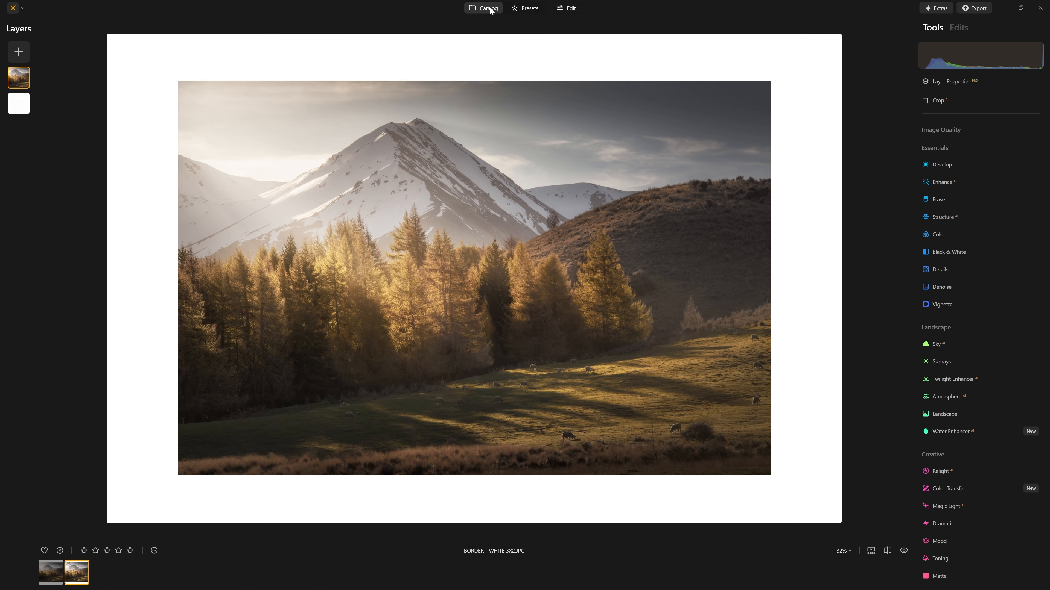
# Return to the catalog and open the exported "Border - landscape test" image in the editor to inspect it
pyautogui.click(488, 9)
pyautogui.doubleClick(226, 120)
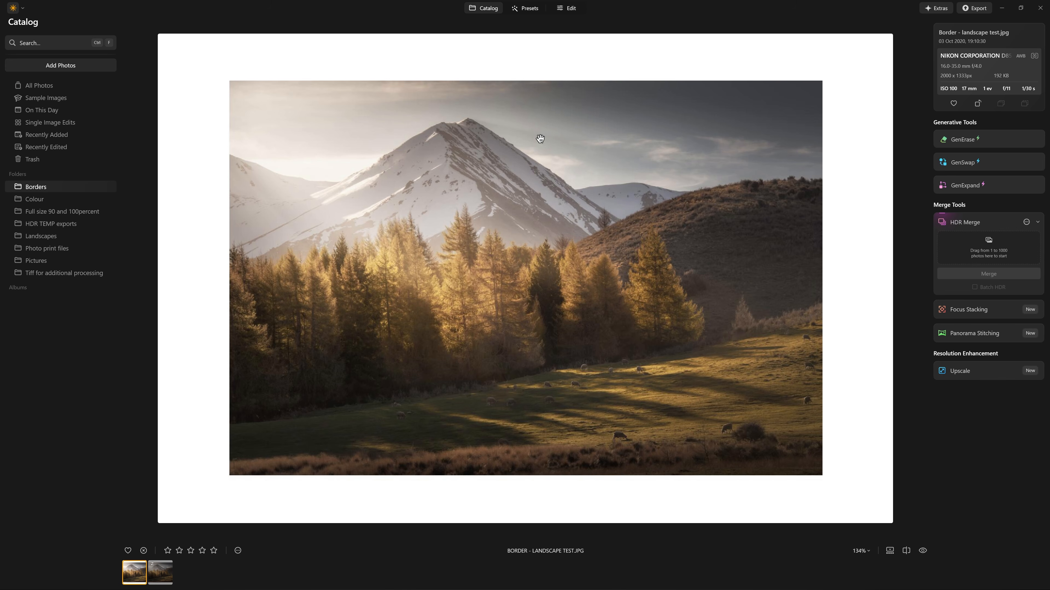
pyautogui.click(569, 11)
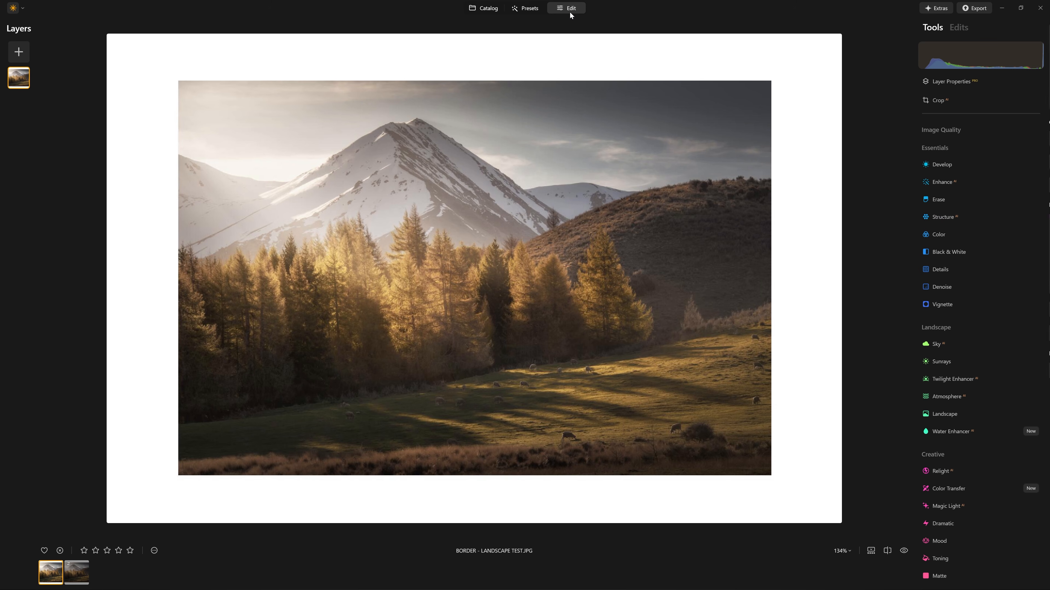
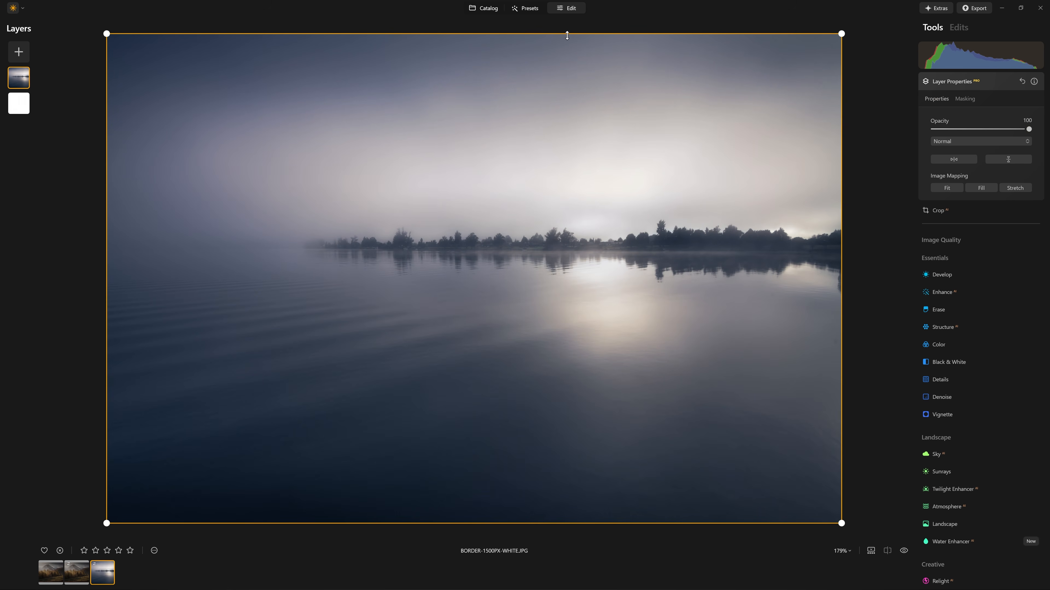
# Squash the misty lake layer into a thin line and rotate it along the rising diagonal between two corners of the white image
pyautogui.moveTo(567, 40); pyautogui.dragTo(590, 234)
pyautogui.moveTo(565, 525); pyautogui.dragTo(541, 234)
pyautogui.moveTo(823, 223); pyautogui.dragTo(874, 20)
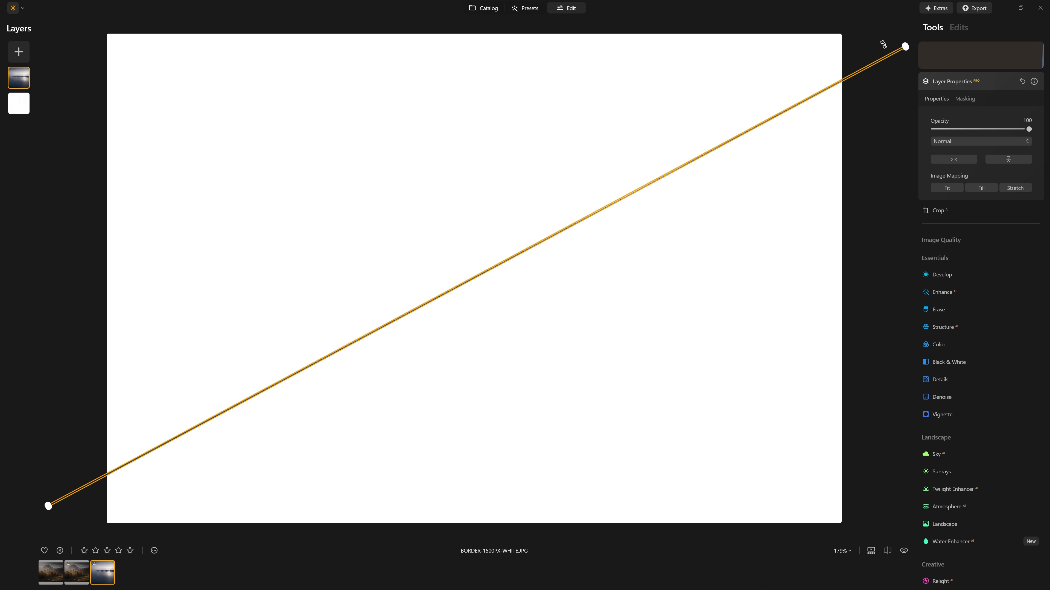
pyautogui.moveTo(824, 74); pyautogui.dragTo(812, 40)
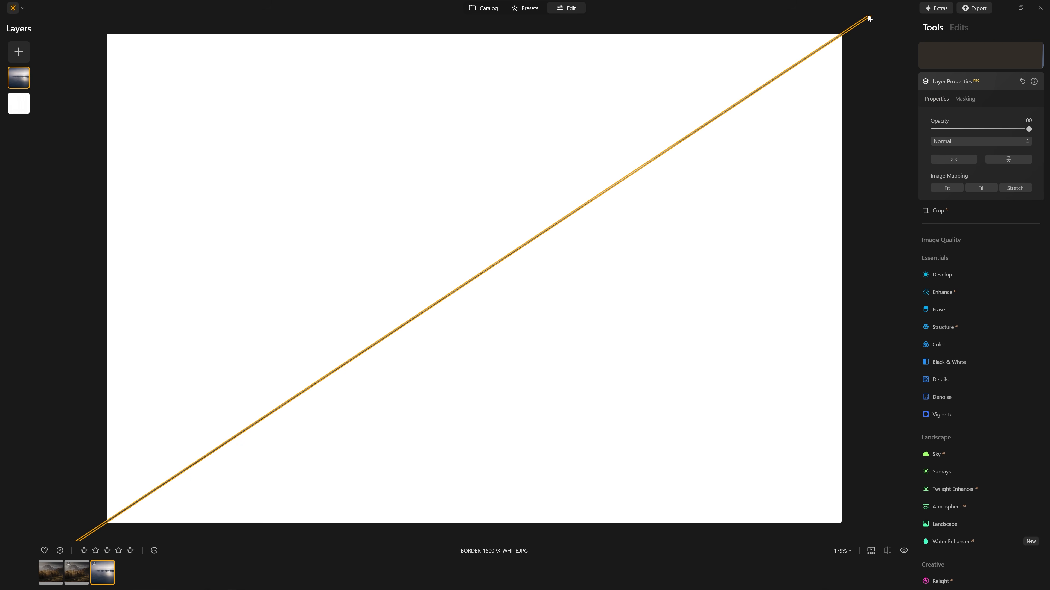
# Duplicate the diagonal line layer and rotate the copy onto the opposite corners so the two lines cross at the centre
pyautogui.rightClick(17, 78)
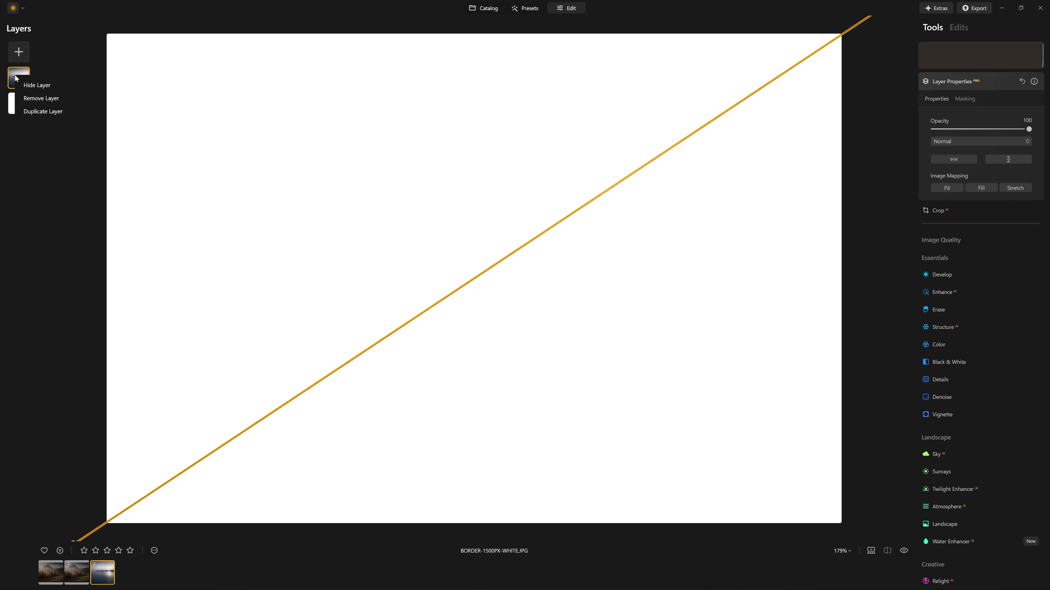
pyautogui.click(43, 111)
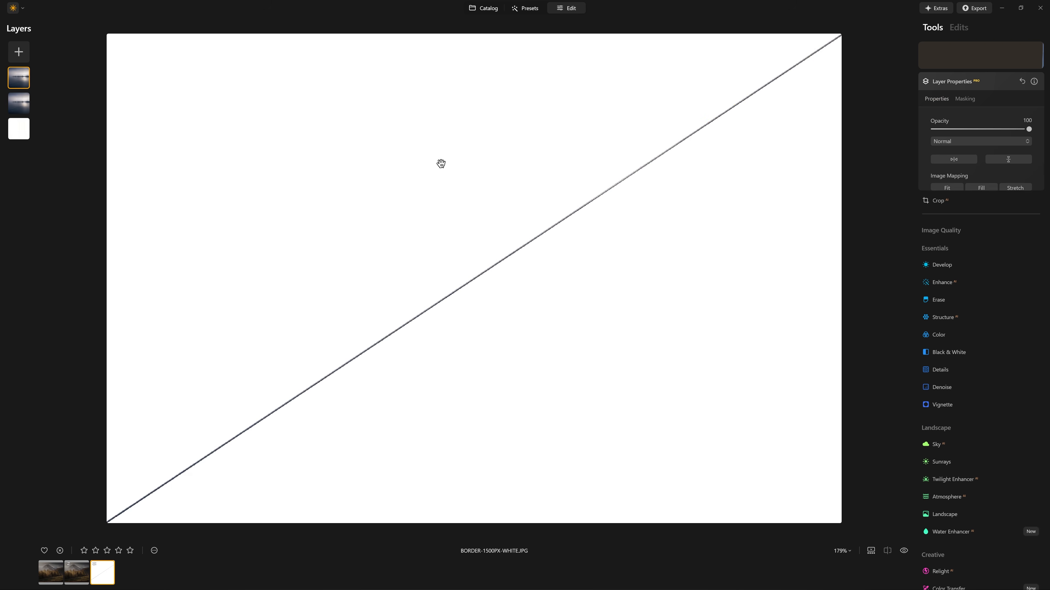
pyautogui.moveTo(695, 180); pyautogui.dragTo(616, 402)
pyautogui.moveTo(507, 297); pyautogui.dragTo(508, 305)
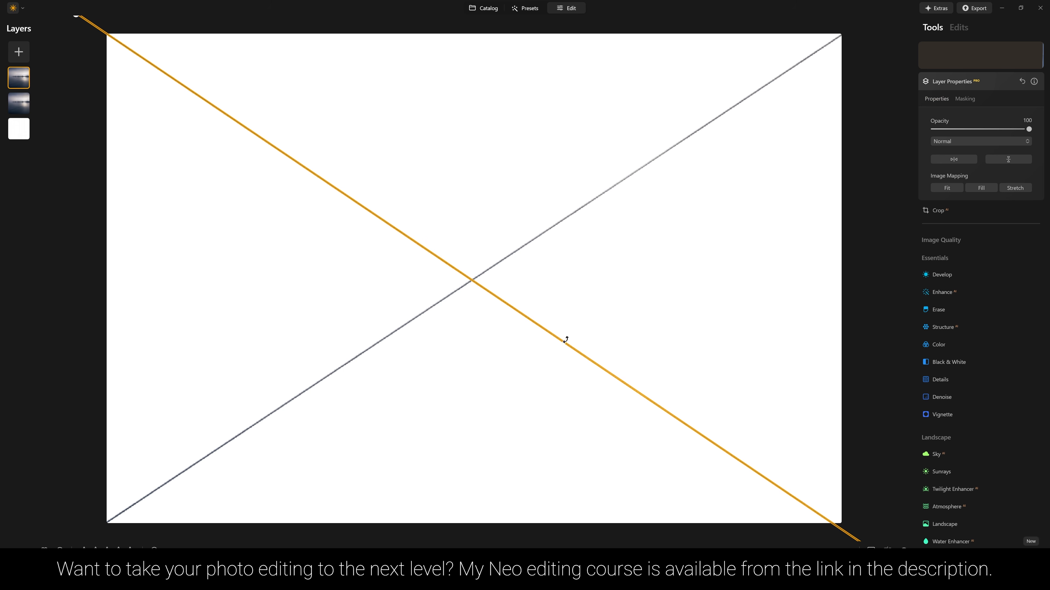
pyautogui.moveTo(811, 490); pyautogui.dragTo(815, 489)
pyautogui.moveTo(551, 330); pyautogui.dragTo(557, 333)
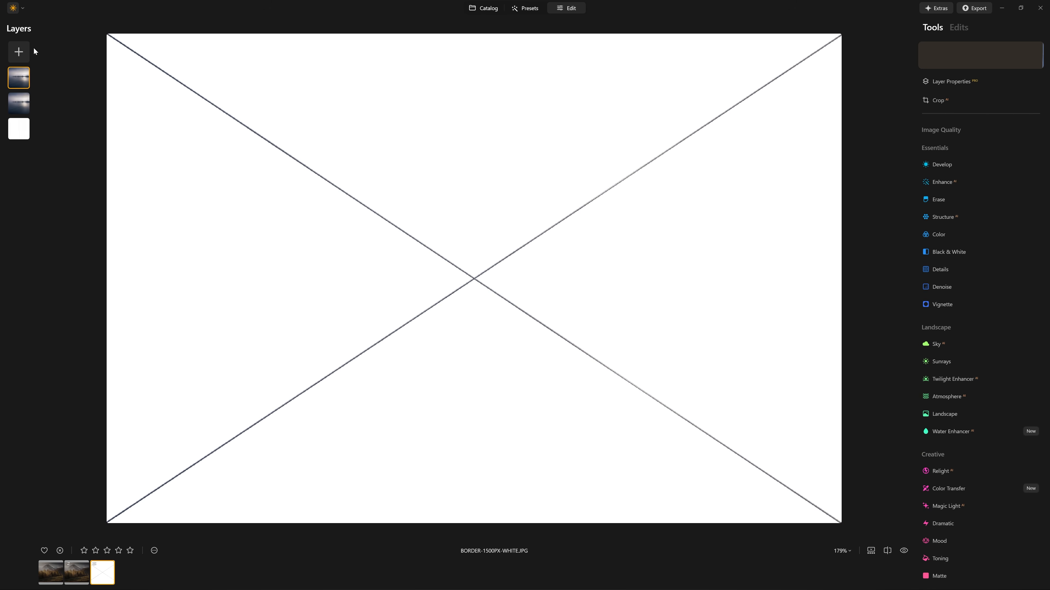
# Add the waterfall photo as a layer at opacity 100, scale it down and align its corners with the diagonal guide lines
pyautogui.click(26, 52)
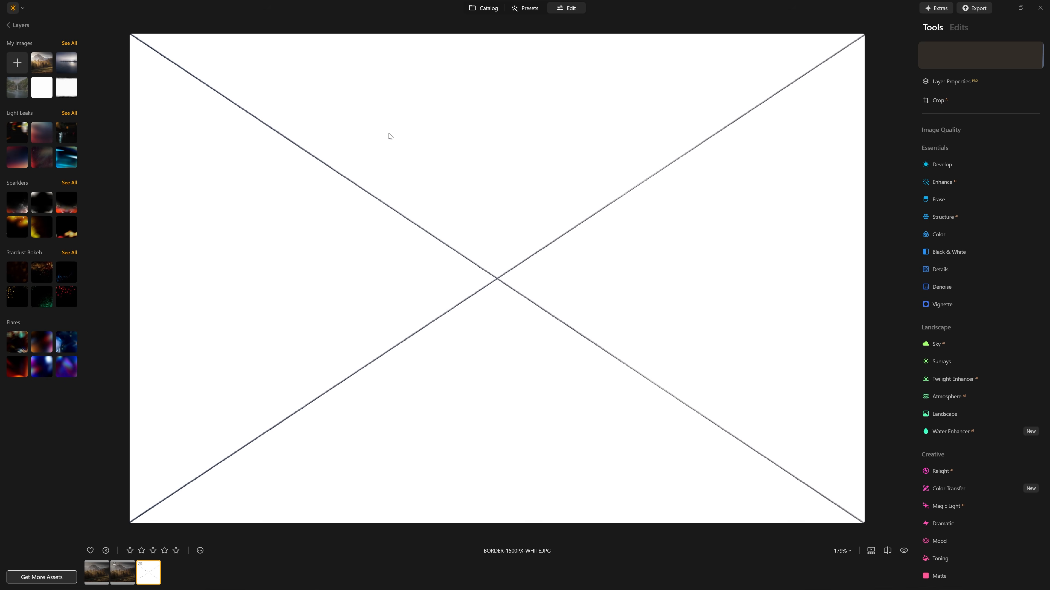
pyautogui.moveTo(389, 136); pyautogui.dragTo(389, 135)
pyautogui.moveTo(981, 129); pyautogui.dragTo(1029, 129)
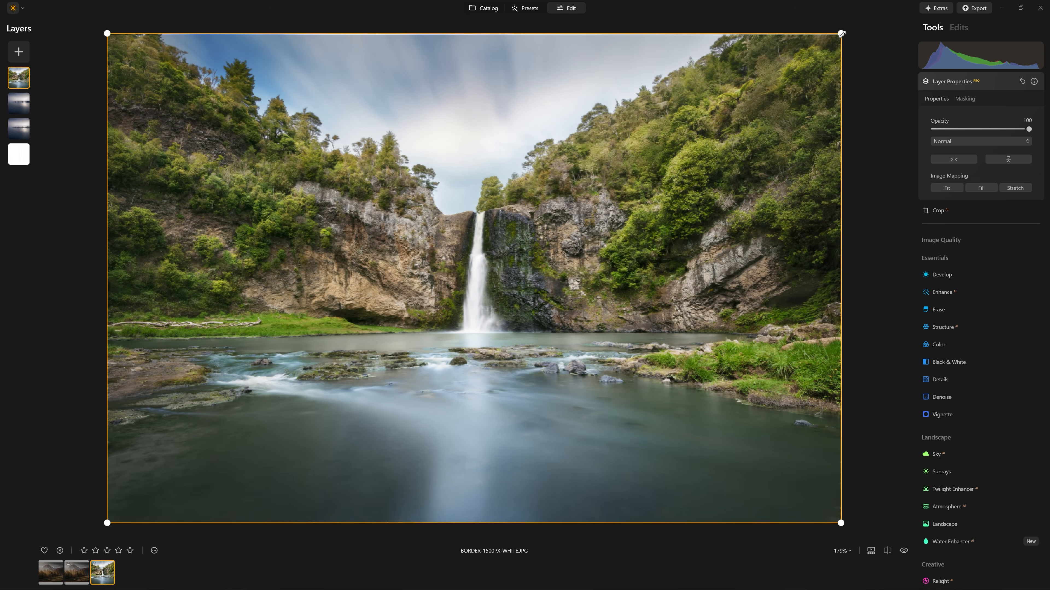
pyautogui.moveTo(841, 35); pyautogui.dragTo(698, 98)
pyautogui.moveTo(407, 281); pyautogui.dragTo(470, 239)
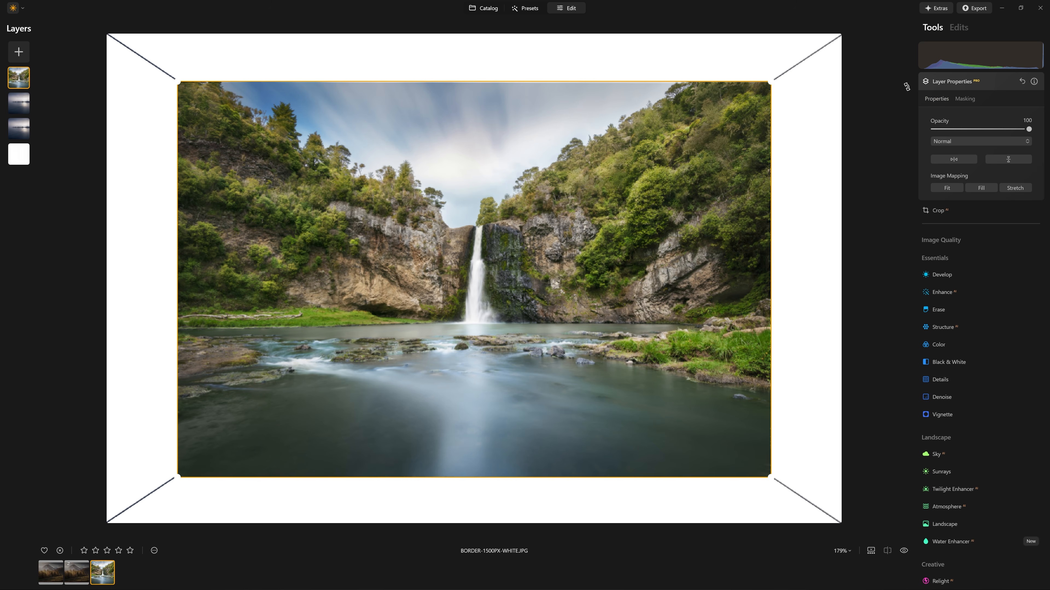
# Set the waterfall layer's opacity to 0 and export the guide as JPEG "Border-1500px-white-template-guide" to Borders at actual size, quality 100
pyautogui.moveTo(1024, 129); pyautogui.dragTo(893, 125)
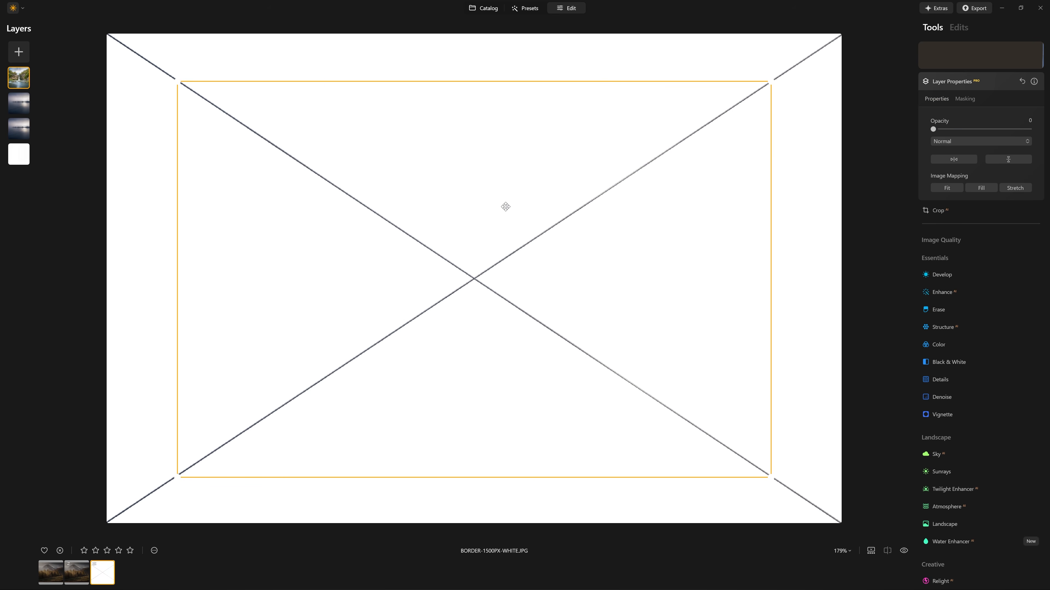
pyautogui.click(935, 84)
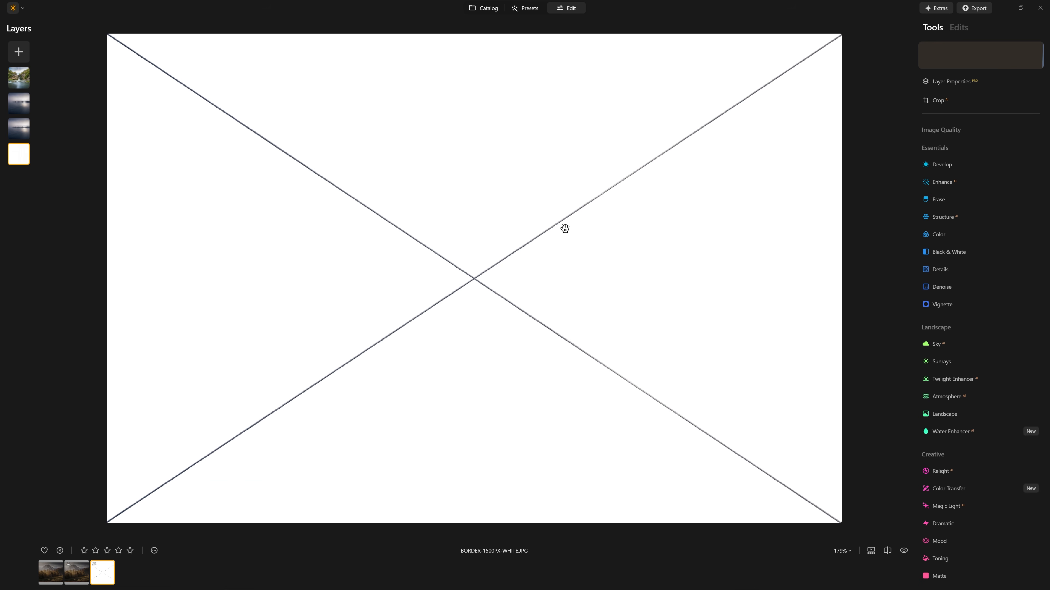
pyautogui.rightClick(476, 176)
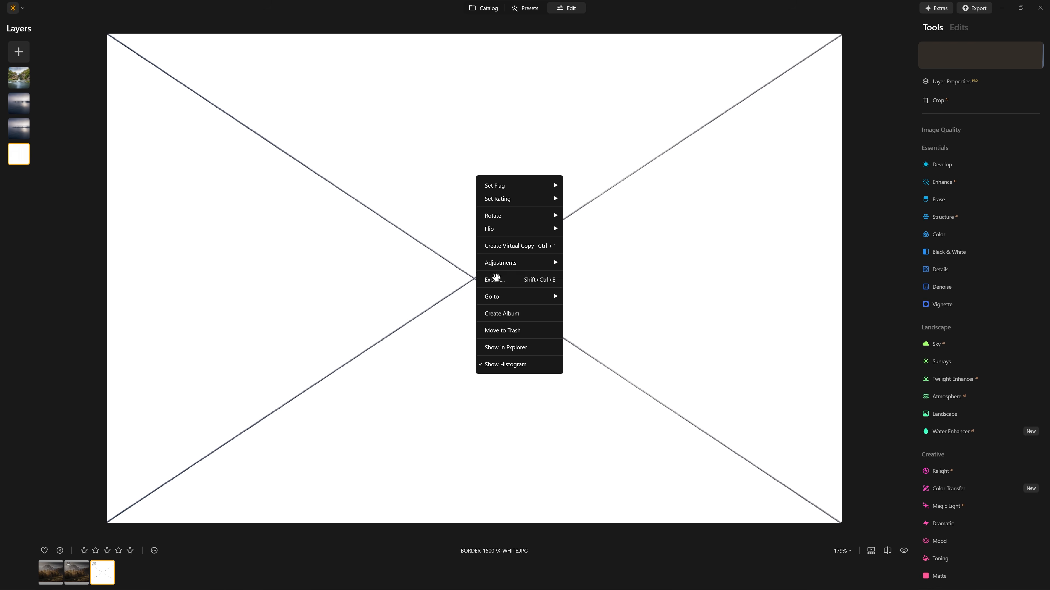
pyautogui.click(496, 278)
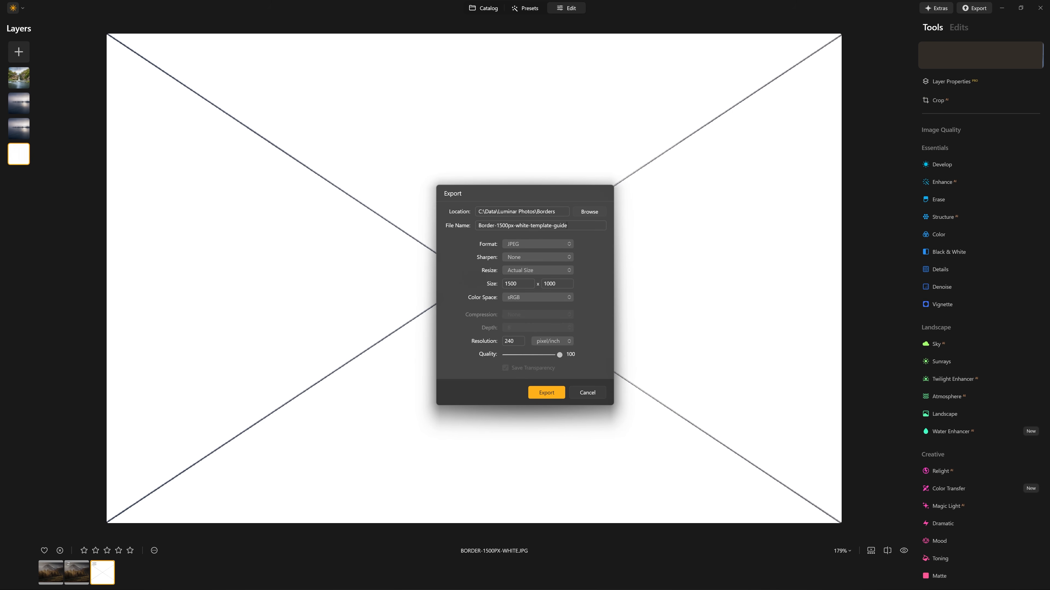
pyautogui.press('Return')
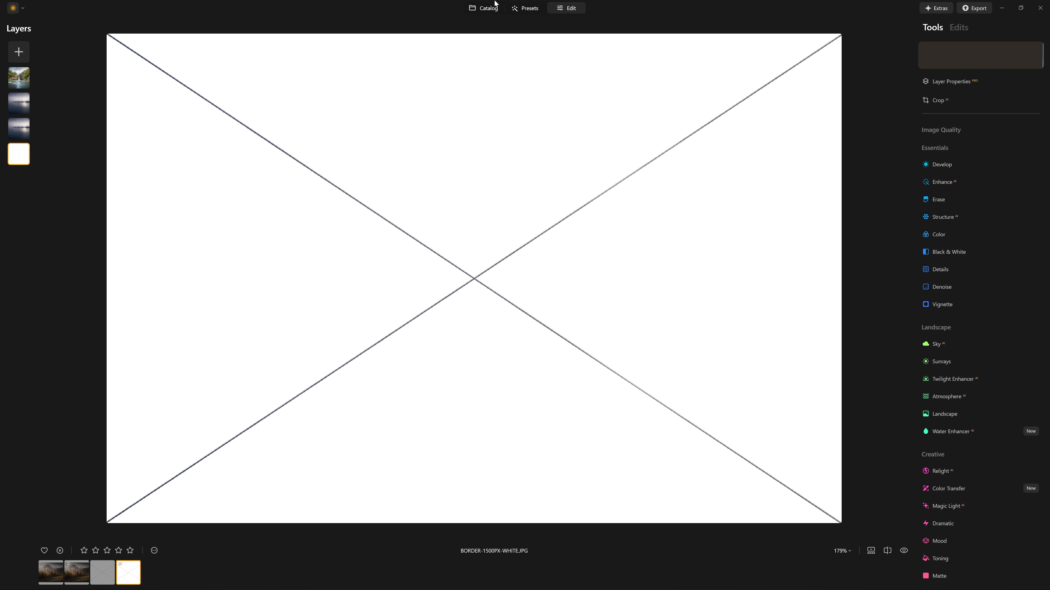
# Return to the catalog and revert the "Border - white 3x2" and "Border-1500px-white" images to their originals
pyautogui.click(494, 6)
pyautogui.click(327, 76)
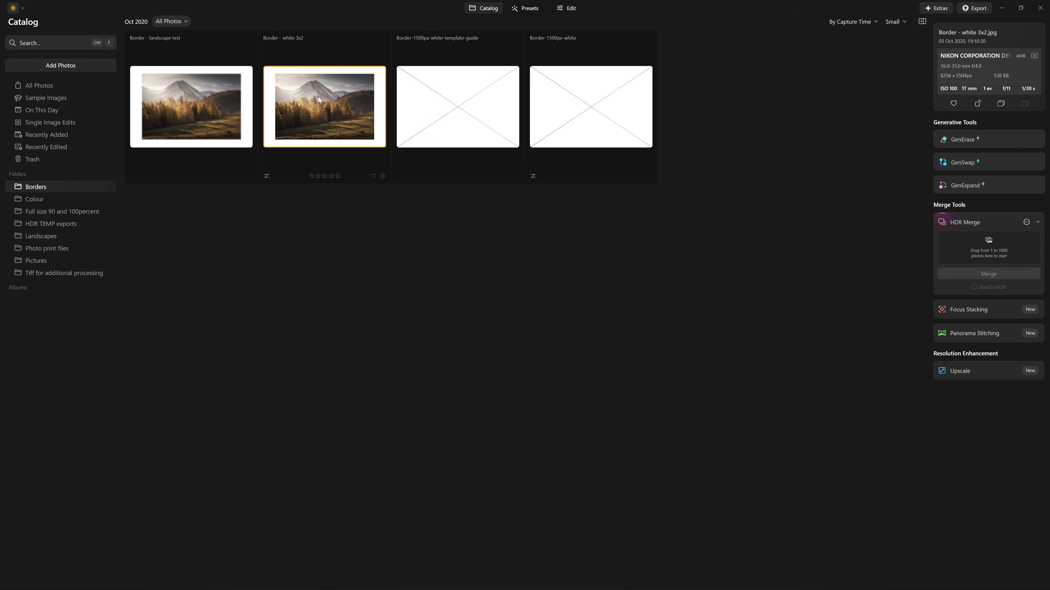
pyautogui.rightClick(327, 107)
pyautogui.click(382, 191)
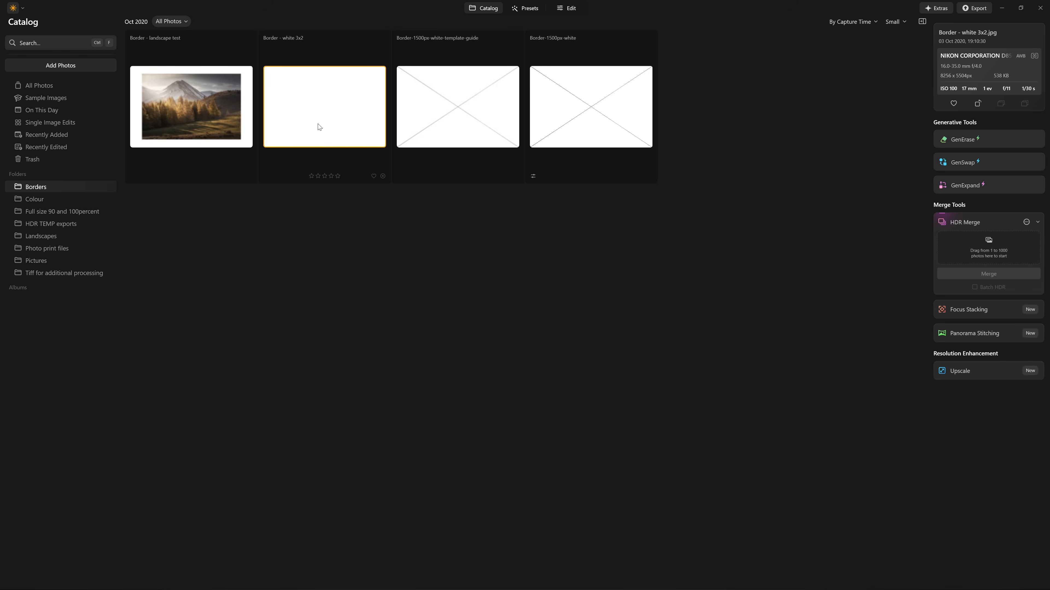
pyautogui.rightClick(579, 98)
pyautogui.moveTo(653, 183)
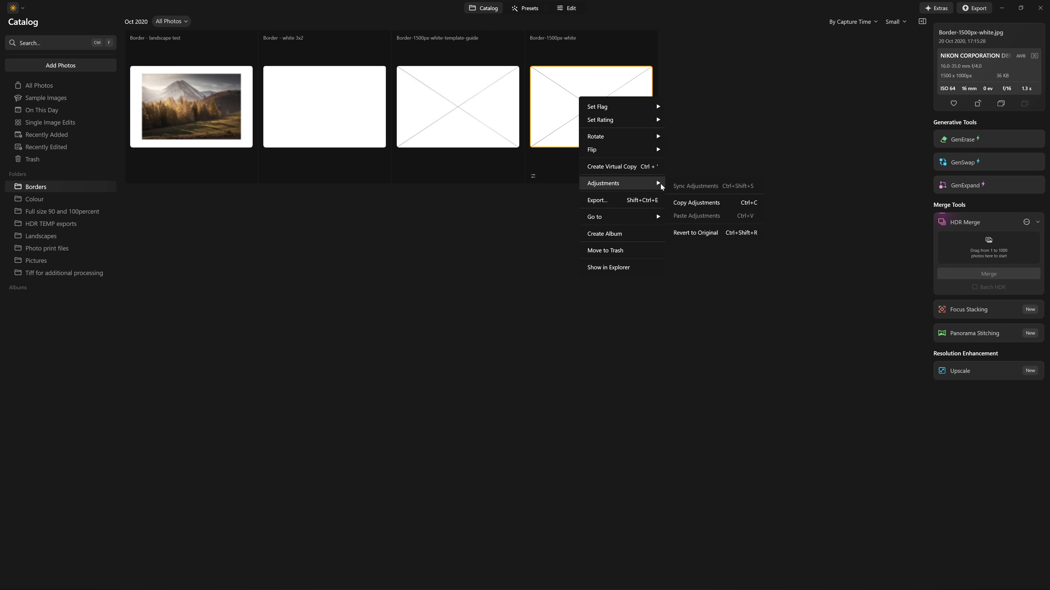
pyautogui.click(695, 233)
# Open the "Border-1500px-white" image for editing and add the "Mist-At-Te-Mata-Peak" photo as a layer
pyautogui.doubleClick(570, 122)
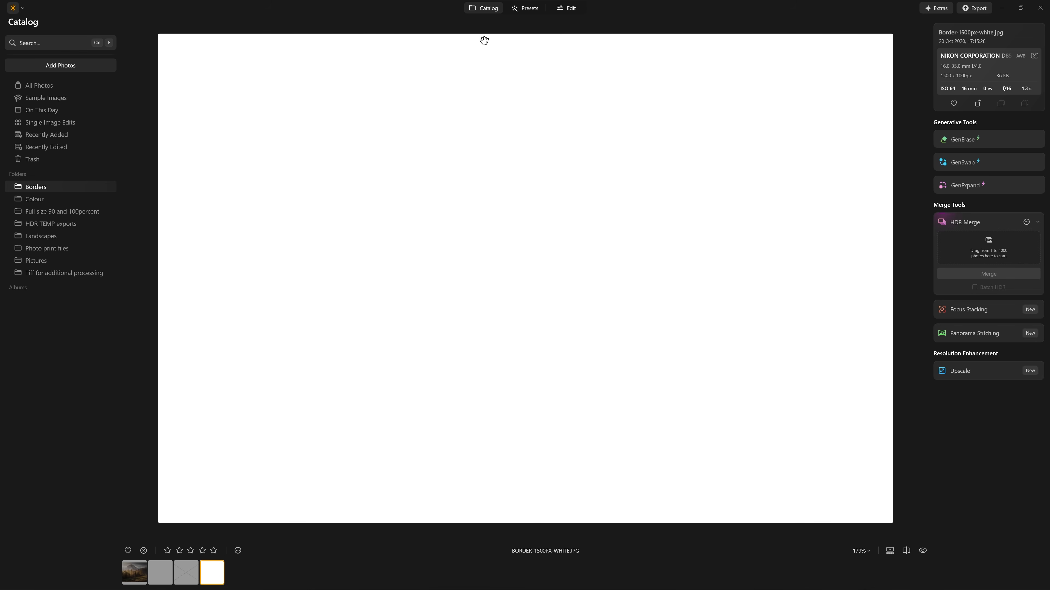
pyautogui.click(565, 9)
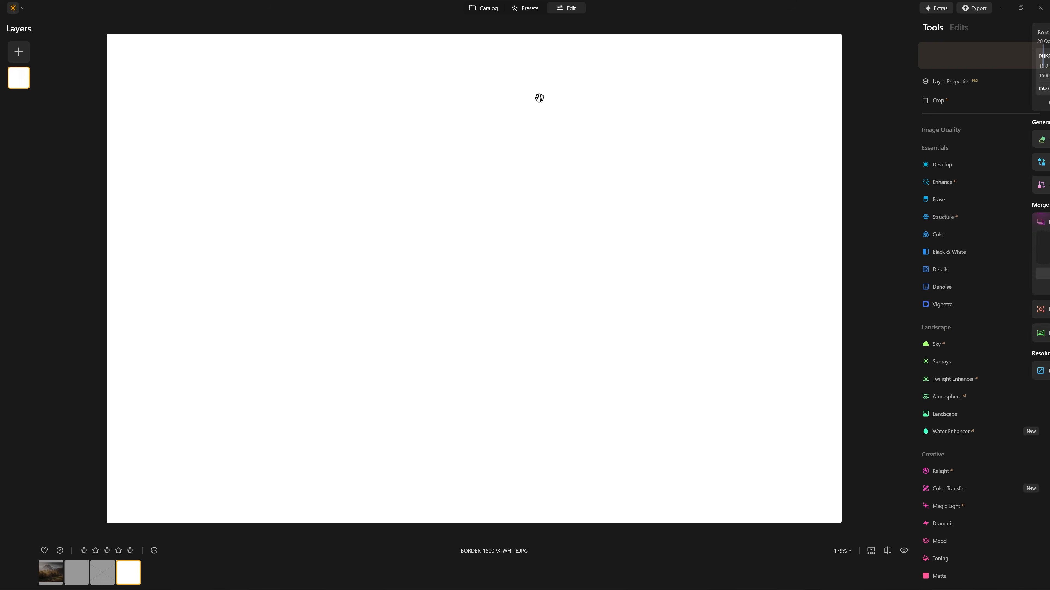
pyautogui.click(19, 52)
pyautogui.click(38, 85)
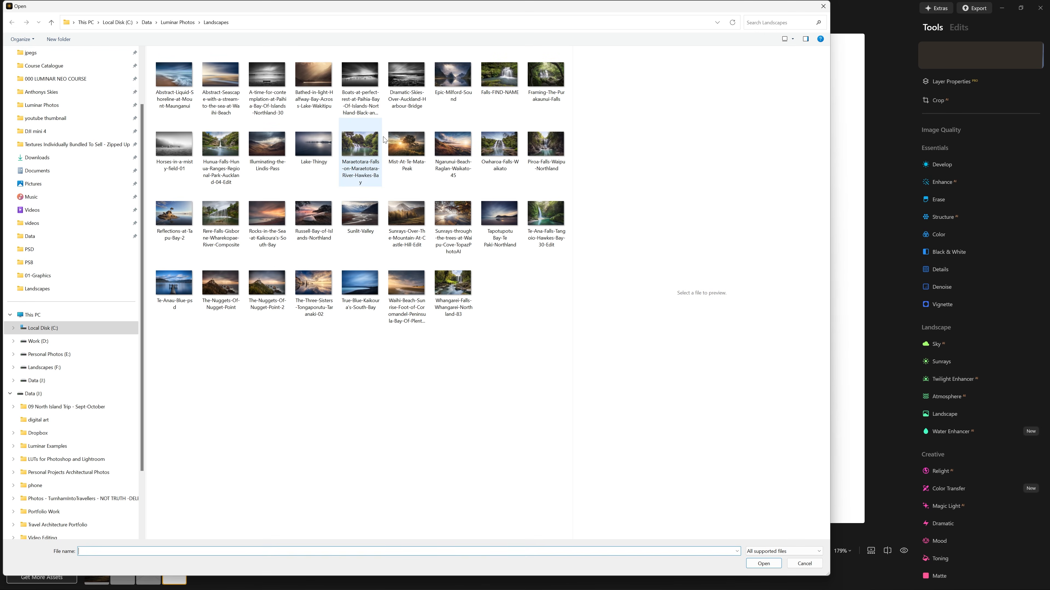
pyautogui.doubleClick(406, 147)
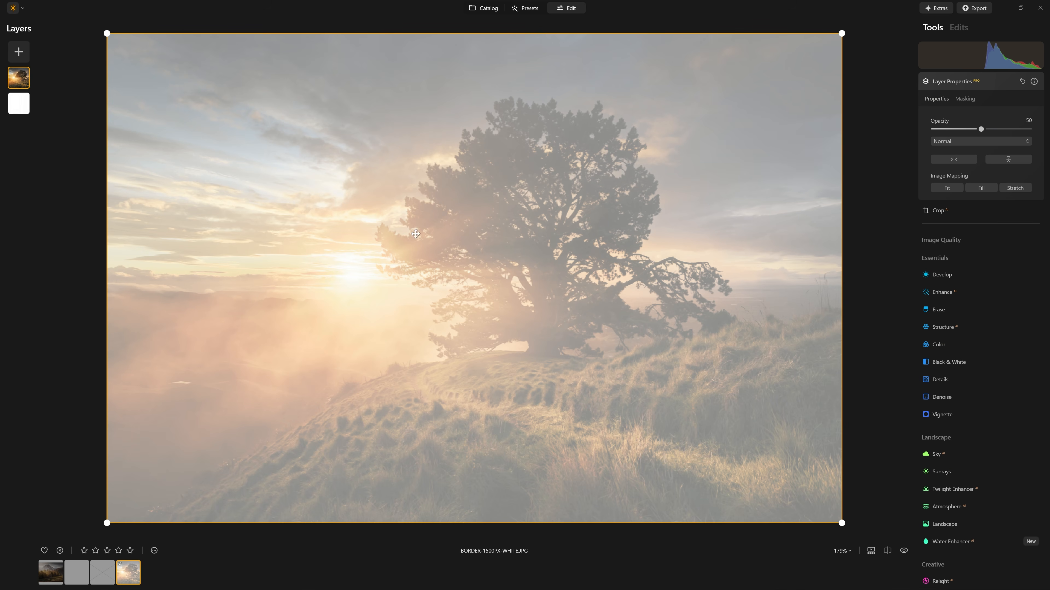
# Add "Border-1500px-white-template-guide" from Borders as a layer beneath the tree photo and set the photo's opacity to 100
pyautogui.click(19, 57)
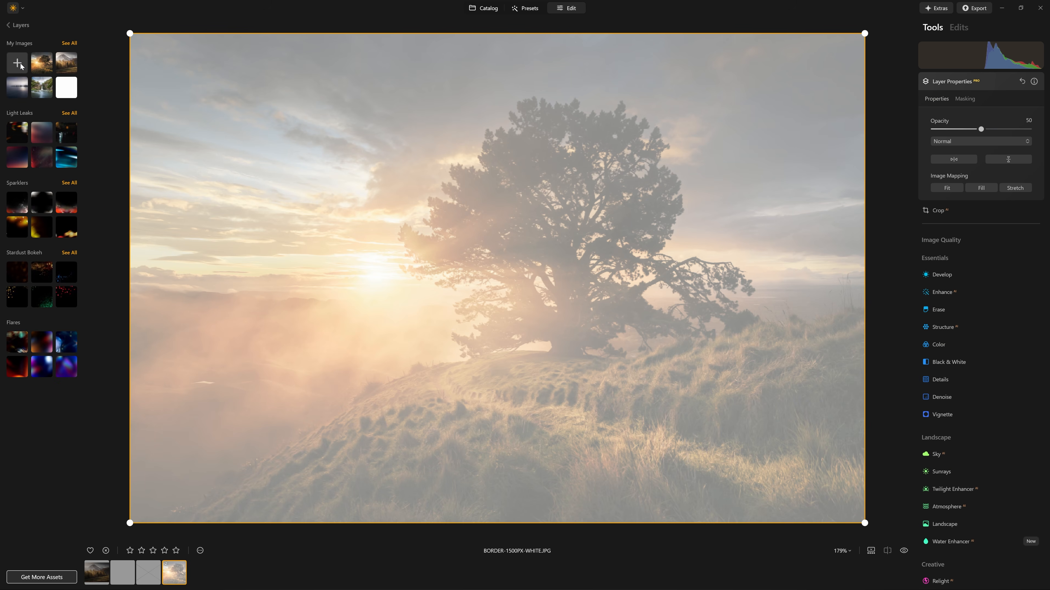
pyautogui.click(18, 63)
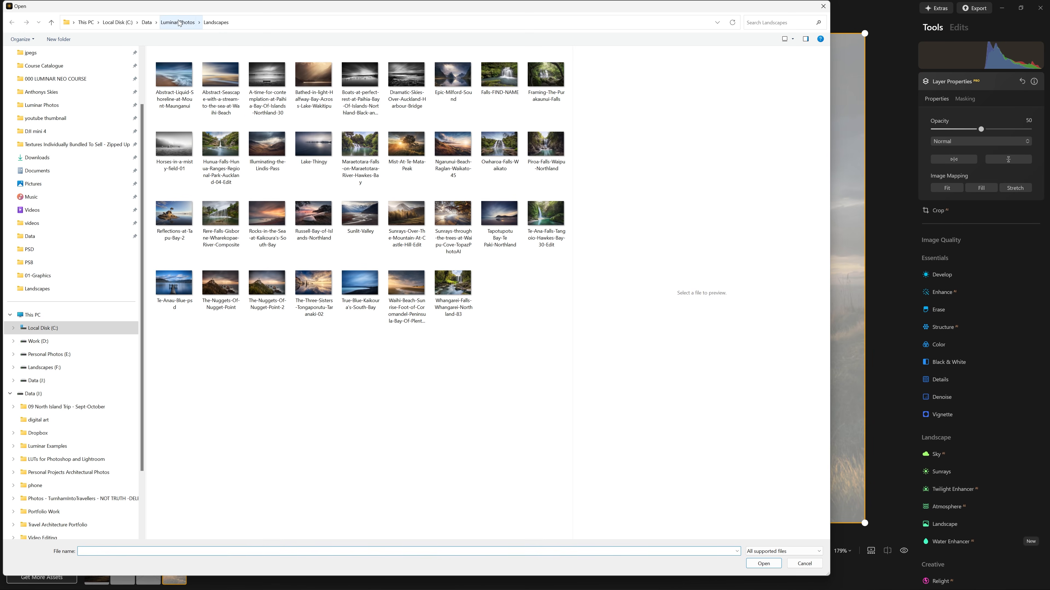
pyautogui.click(179, 23)
pyautogui.click(406, 84)
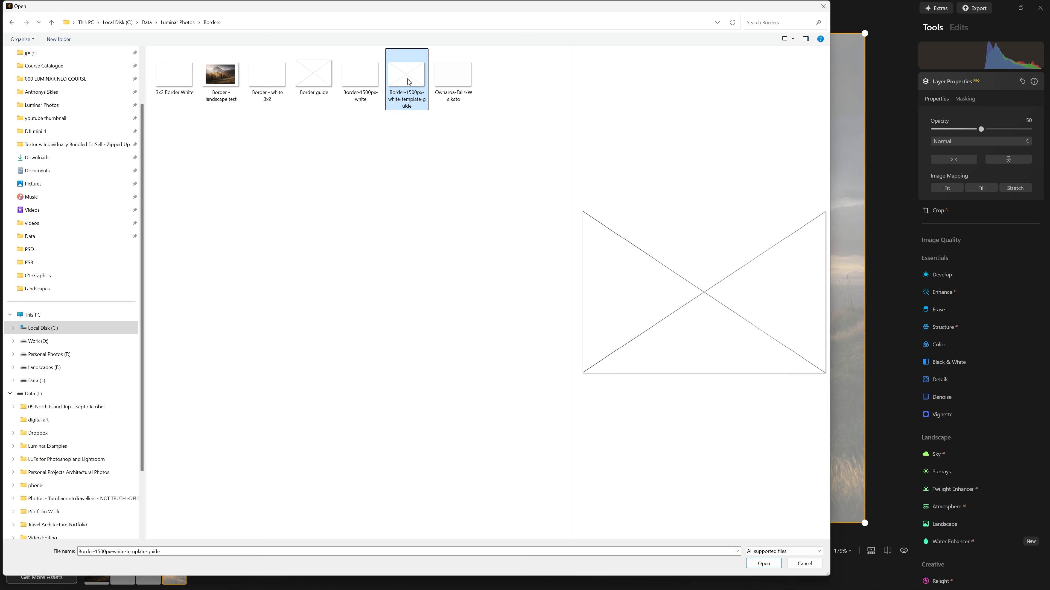
pyautogui.doubleClick(409, 82)
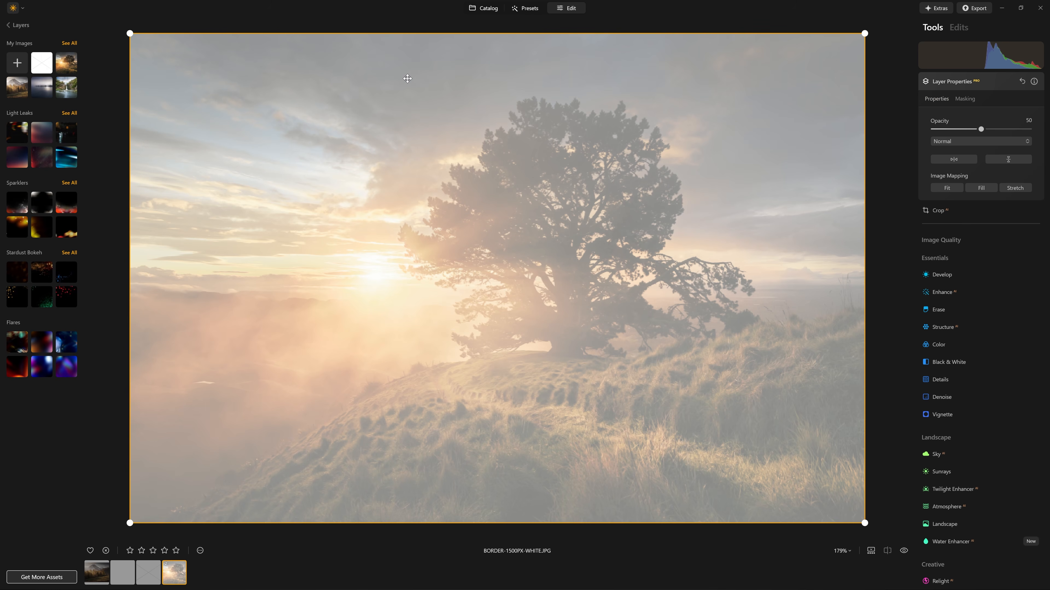
pyautogui.click(44, 63)
pyautogui.moveTo(26, 79); pyautogui.dragTo(26, 107)
pyautogui.click(21, 83)
pyautogui.moveTo(981, 129); pyautogui.dragTo(1037, 135)
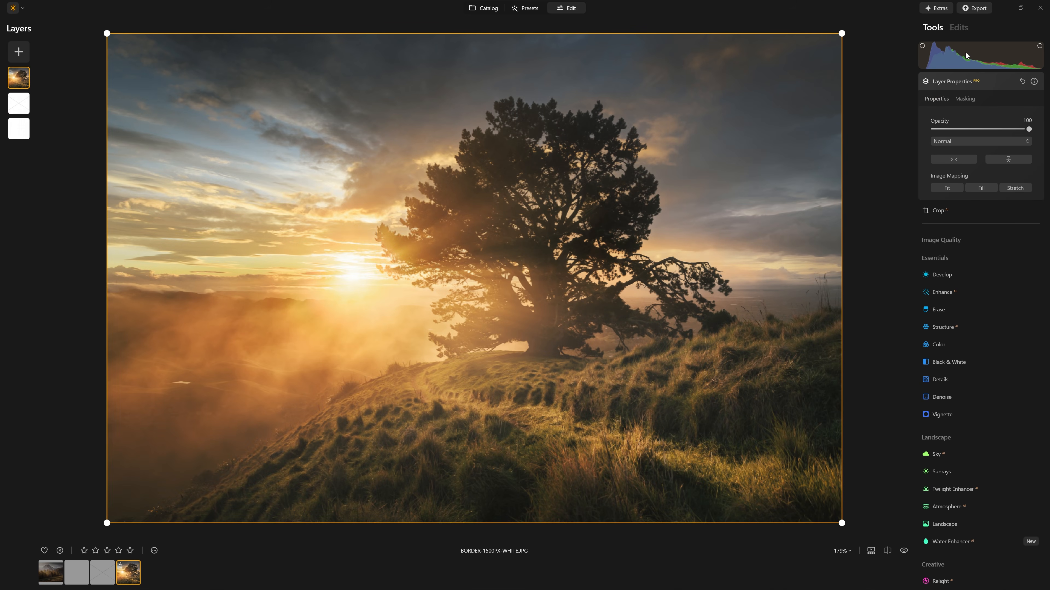
# Try resizing the tree photo layer non-proportionally from its side edges, and undo the distortions
pyautogui.moveTo(841, 31)
pyautogui.mouseDown()
pyautogui.moveTo(808, 67)
pyautogui.moveTo(842, 31)
pyautogui.mouseUp()
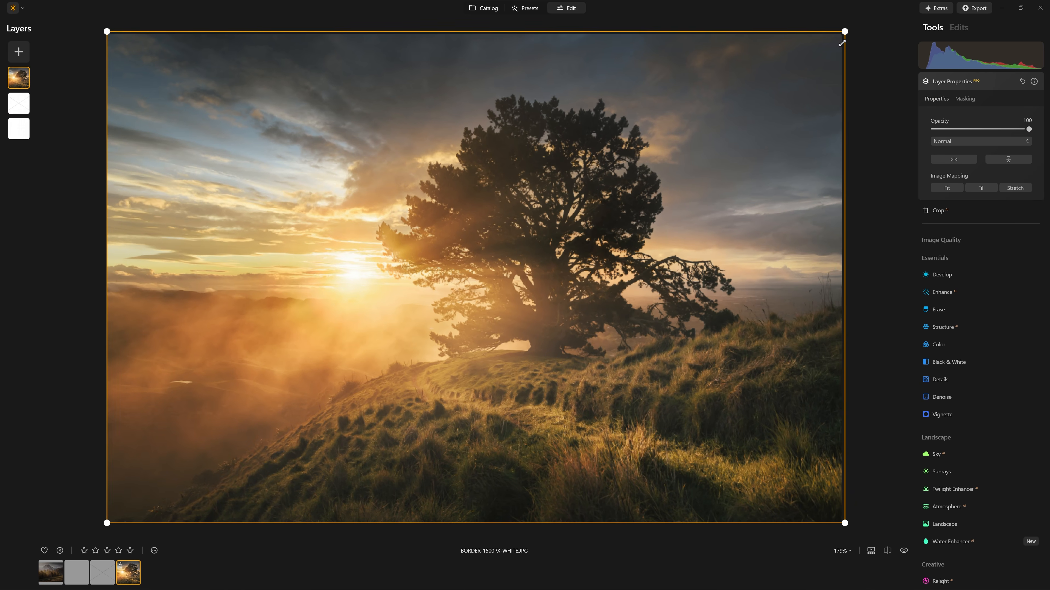
pyautogui.moveTo(644, 34); pyautogui.dragTo(650, 206)
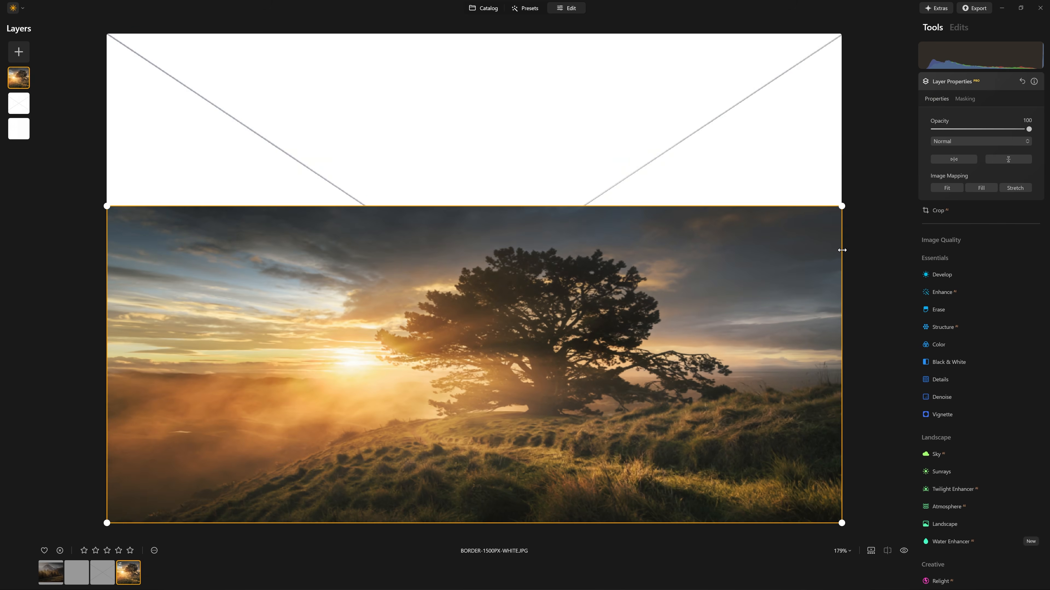
pyautogui.moveTo(842, 250); pyautogui.dragTo(705, 232)
pyautogui.hotkey('ctrl', 'z')
pyautogui.hotkey('ctrl', 'z')
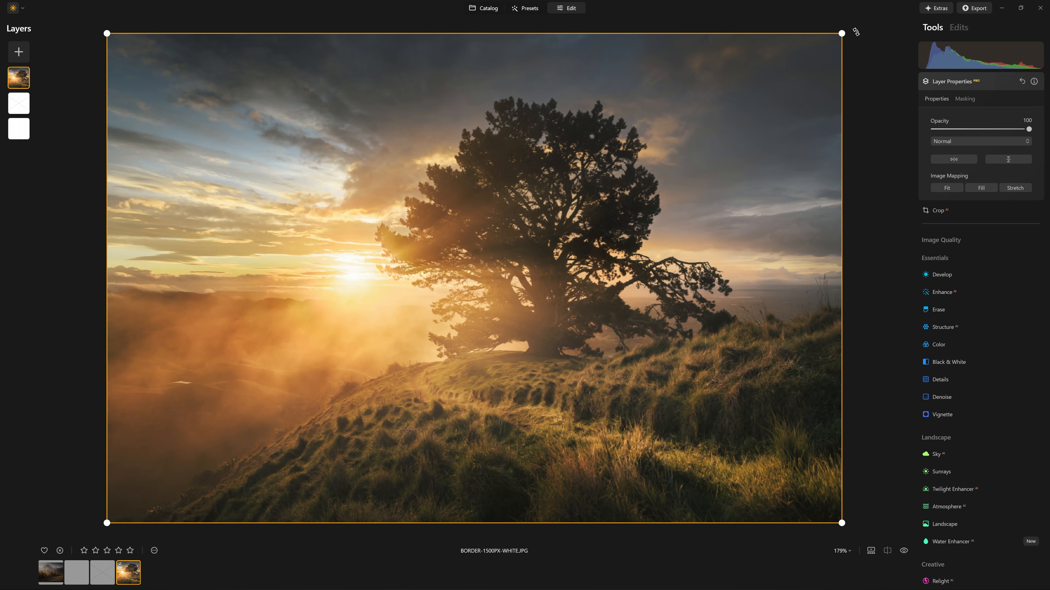
# Scale the tree photo layer down proportionally and centre it with its corners on the diagonal guide lines
pyautogui.moveTo(842, 32); pyautogui.dragTo(768, 83)
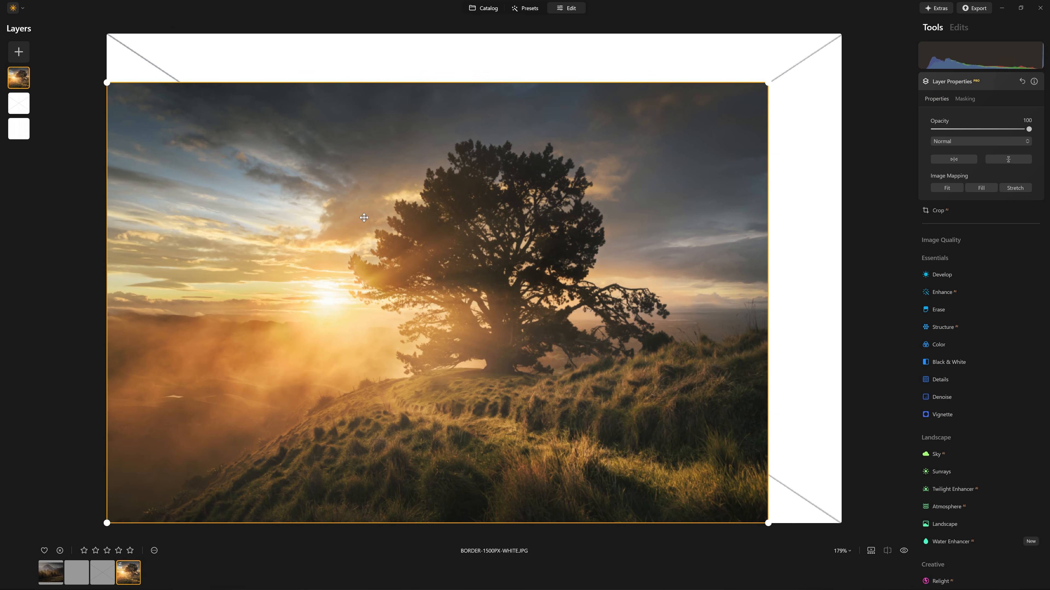
pyautogui.moveTo(756, 90); pyautogui.dragTo(712, 124)
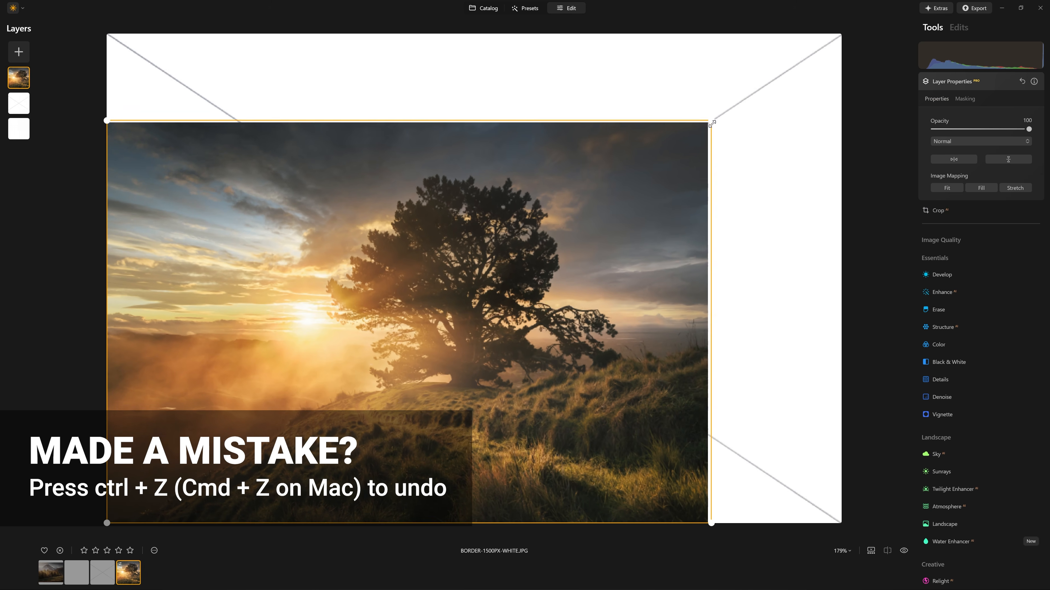
pyautogui.hotkey('ctrl', 'z')
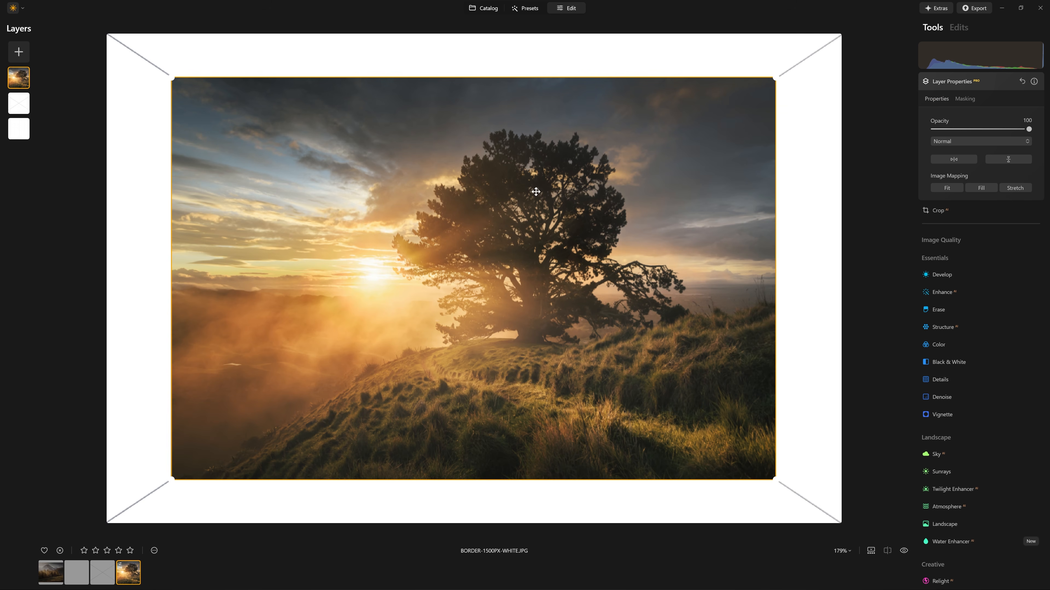
# Hide the diagonal guide layer between the tree photo and the white border
pyautogui.click(17, 109)
pyautogui.rightClick(22, 106)
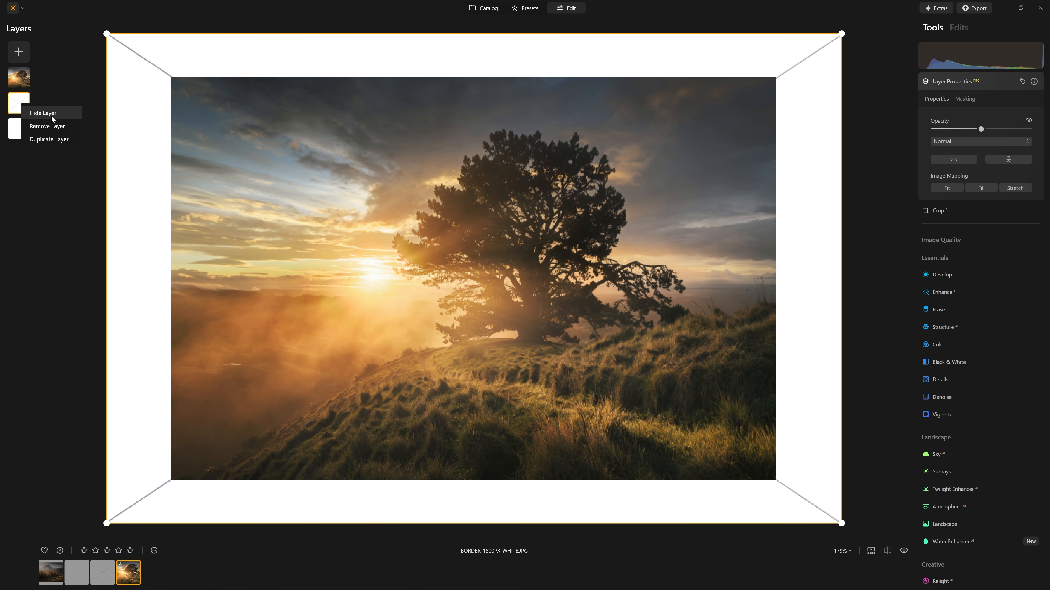
pyautogui.click(43, 113)
# Export the bordered tree photo as a JPEG at actual size, 1500 x 1000 pixels
pyautogui.rightClick(706, 155)
pyautogui.click(732, 255)
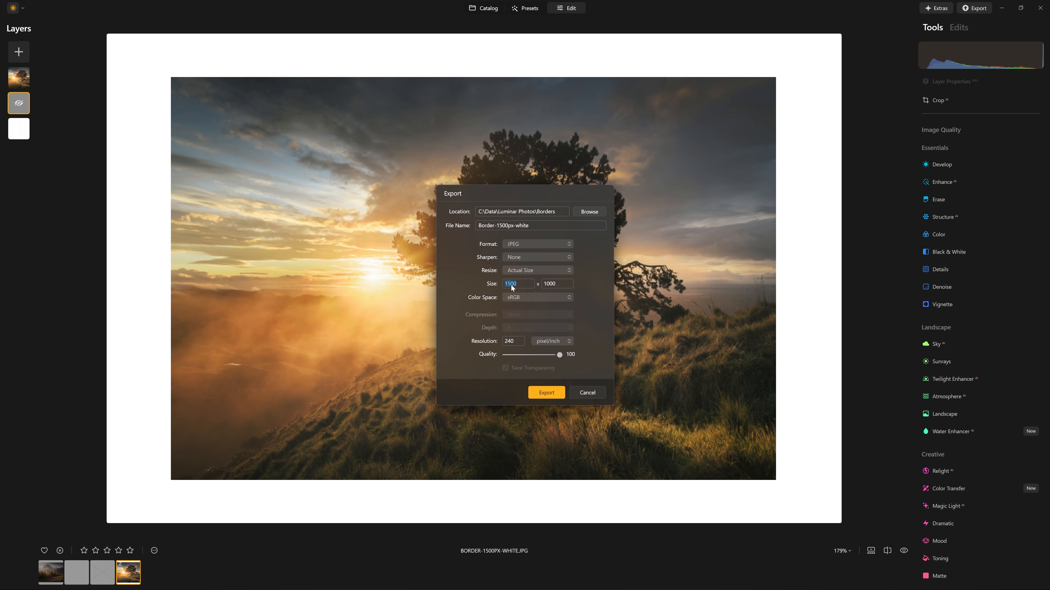
pyautogui.moveTo(559, 354); pyautogui.dragTo(541, 356)
pyautogui.moveTo(555, 212); pyautogui.dragTo(535, 209)
pyautogui.doubleClick(503, 227)
pyautogui.click(545, 395)
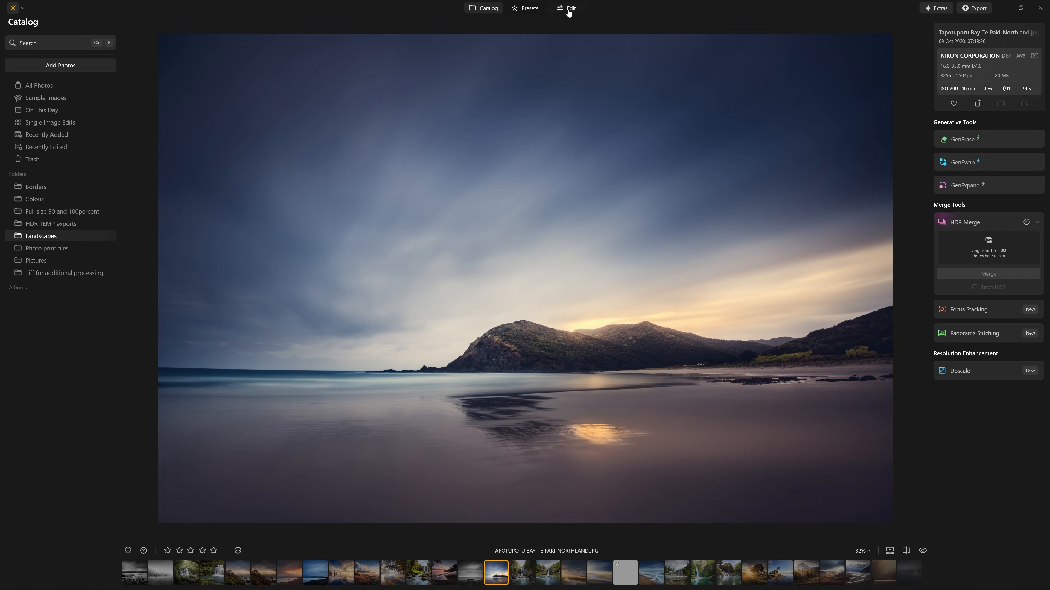
# Open the "Tapotupotu Bay-Te Paki-Northland" photo for editing and add the textured white overlay border as a layer at opacity 100
pyautogui.click(568, 9)
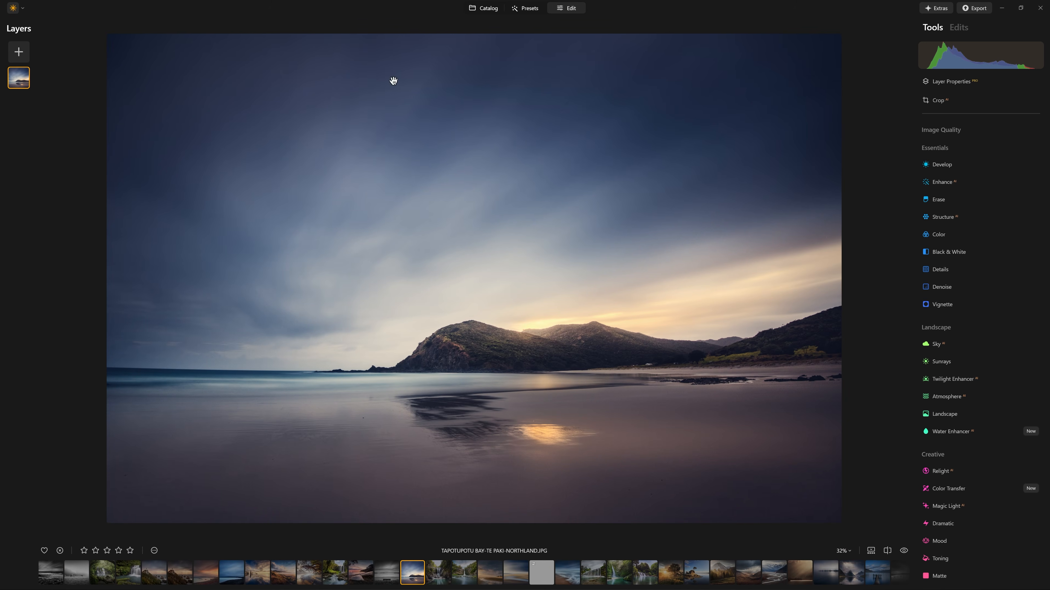
pyautogui.click(19, 52)
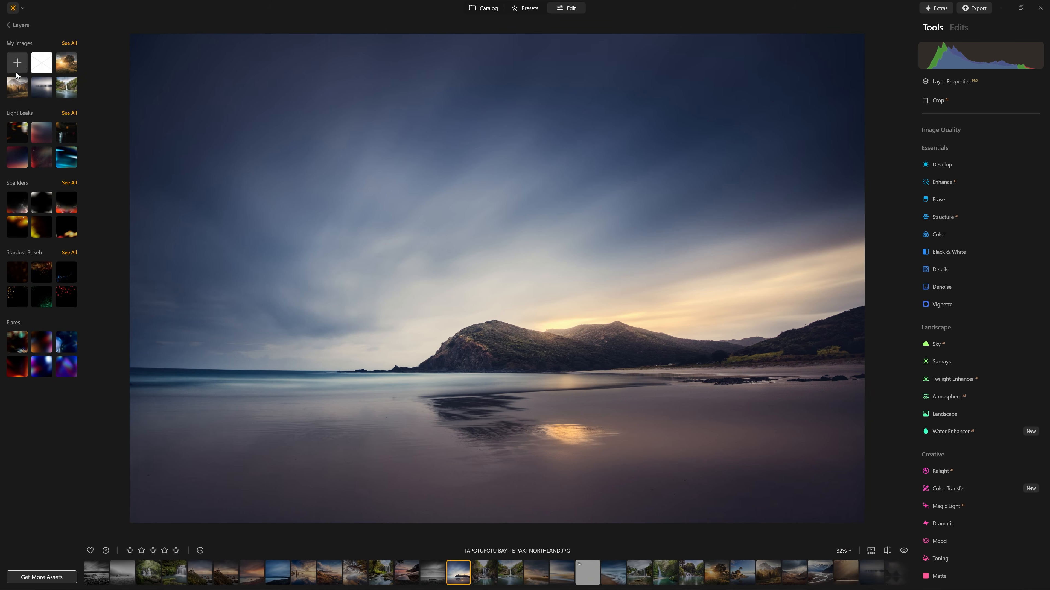
pyautogui.click(20, 64)
pyautogui.click(823, 6)
pyautogui.click(69, 42)
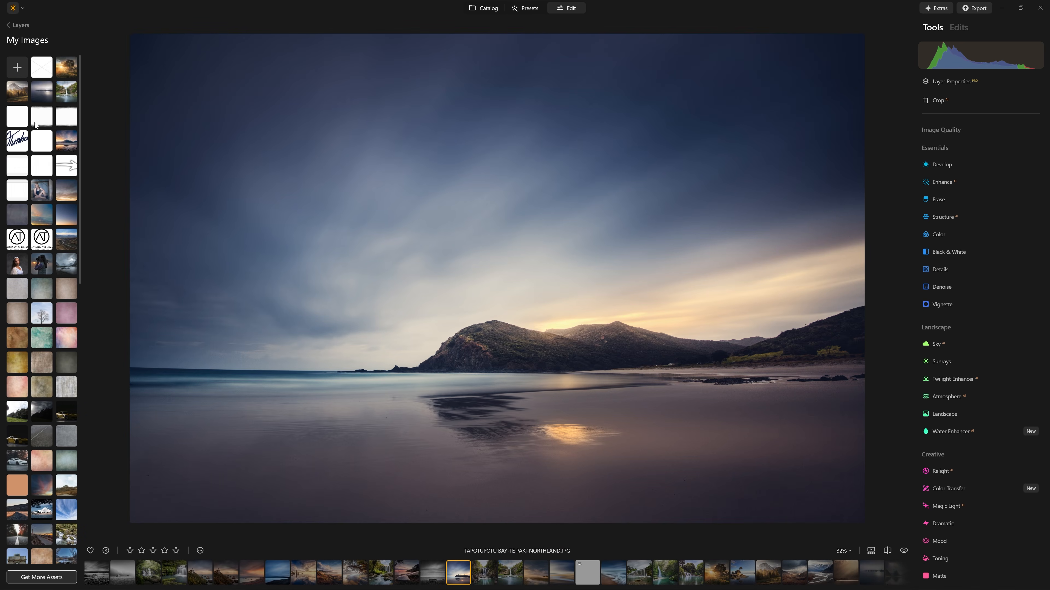
pyautogui.click(28, 164)
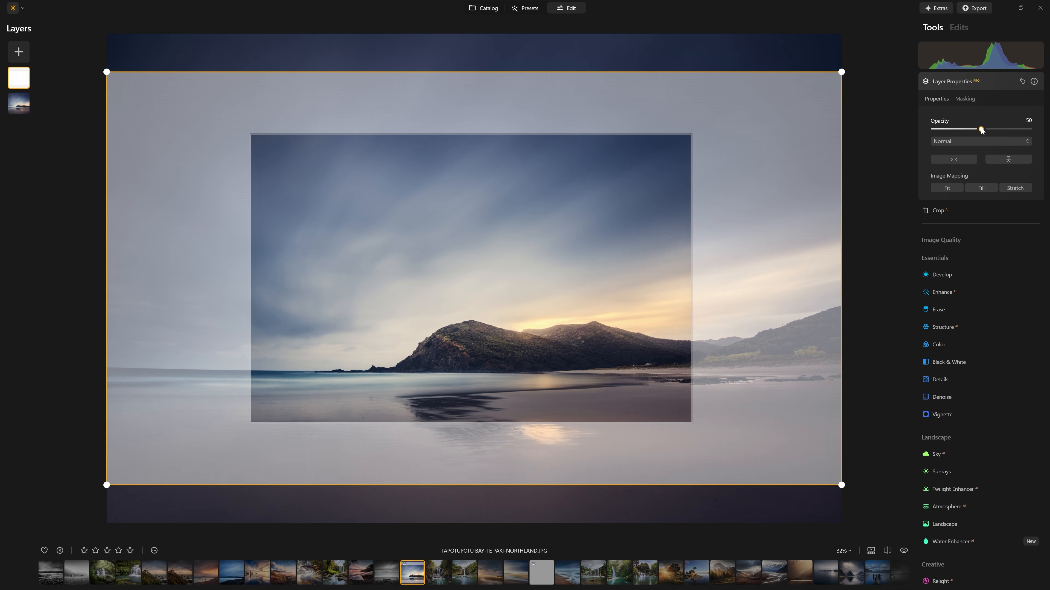
pyautogui.moveTo(986, 129); pyautogui.dragTo(1042, 133)
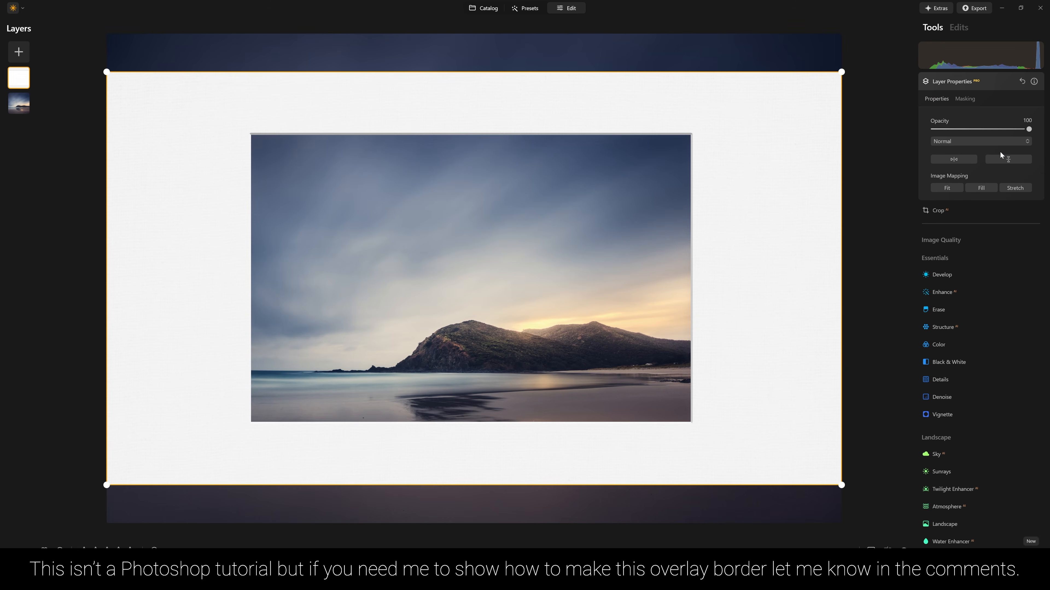
pyautogui.moveTo(1029, 129)
pyautogui.mouseDown()
pyautogui.moveTo(954, 141)
pyautogui.moveTo(1029, 131)
pyautogui.mouseUp()
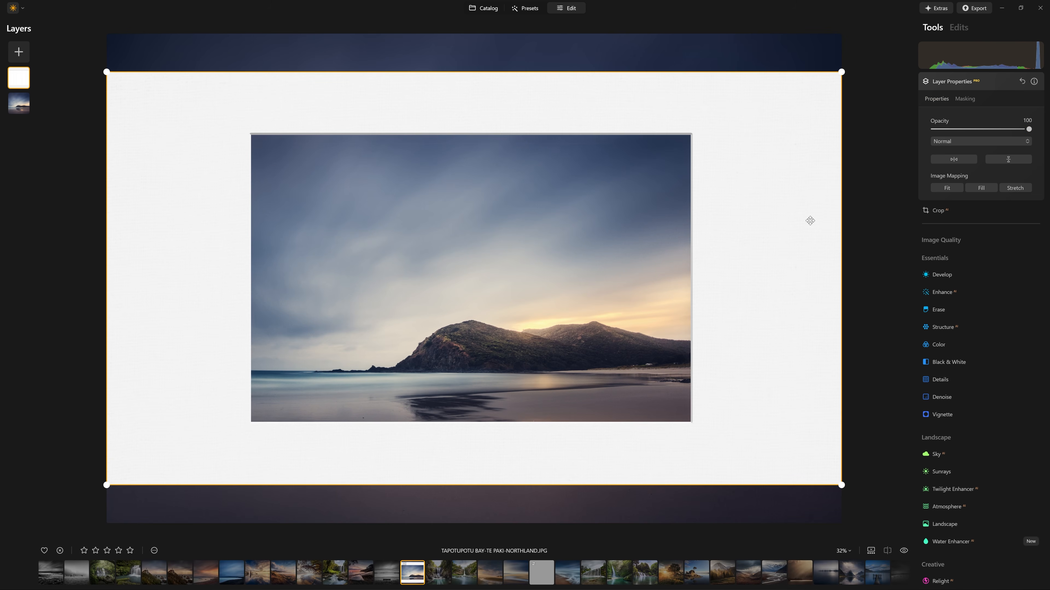
# Set the overlay border layer's image mapping to Fill so it covers the whole beach photo
pyautogui.scroll(3, 810, 221)
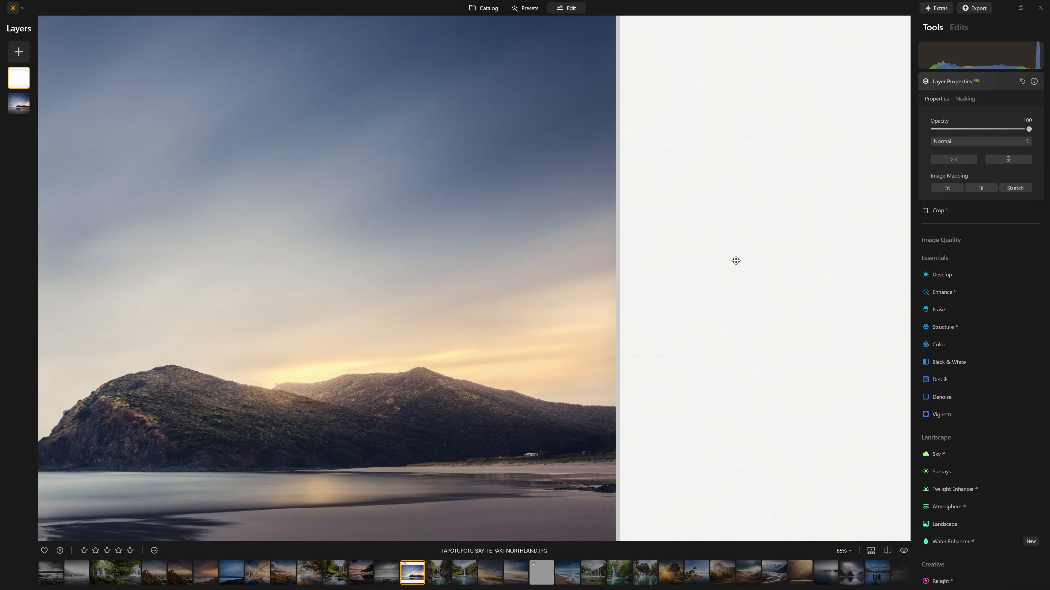
pyautogui.scroll(1, 736, 261)
pyautogui.scroll(-3, 743, 208)
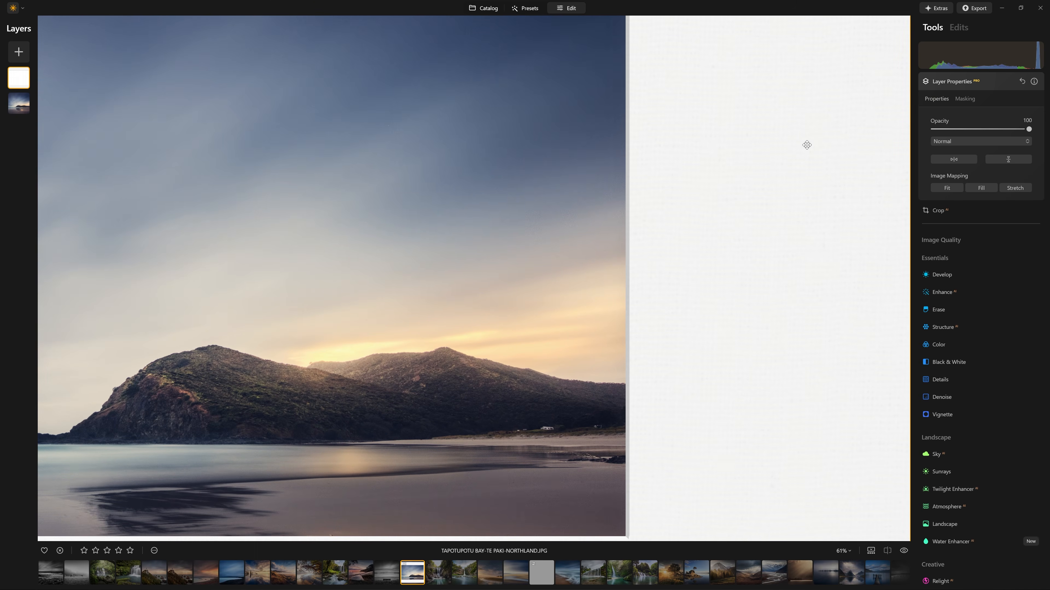
pyautogui.scroll(-2, 757, 193)
pyautogui.scroll(-2, 755, 195)
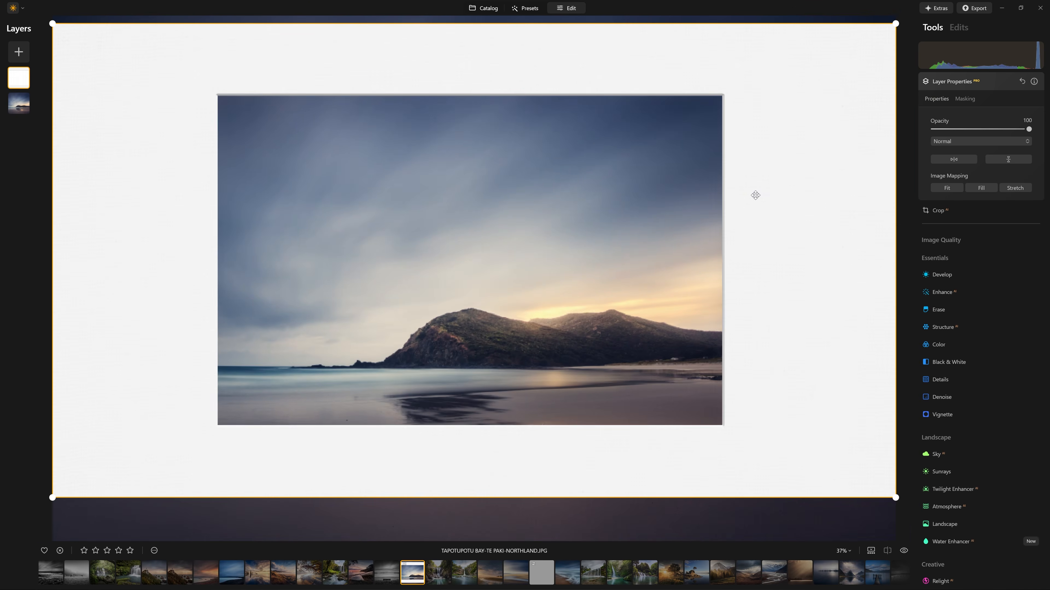
pyautogui.scroll(-1, 747, 165)
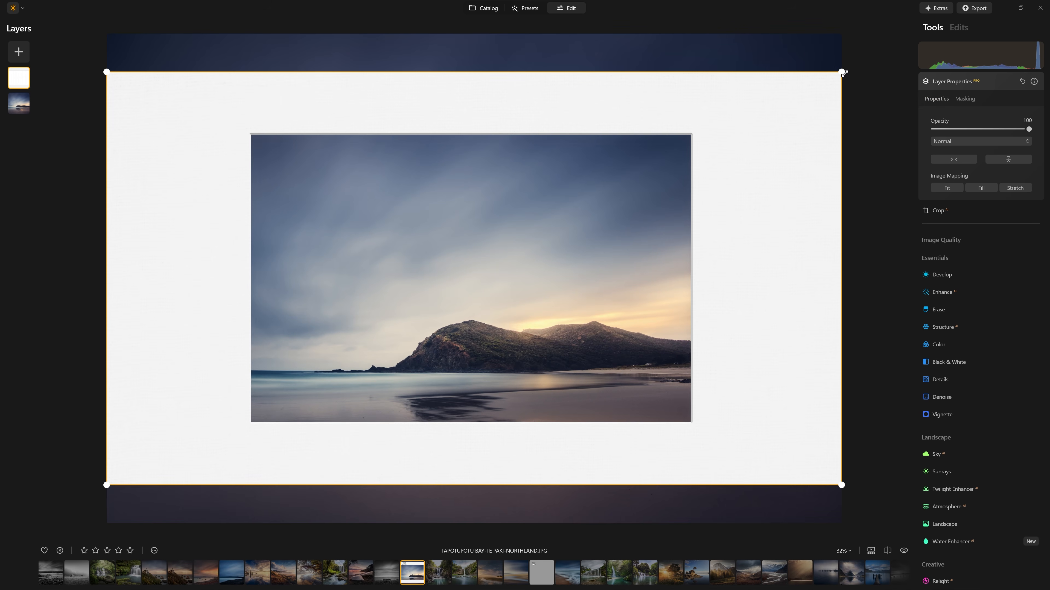
pyautogui.click(984, 188)
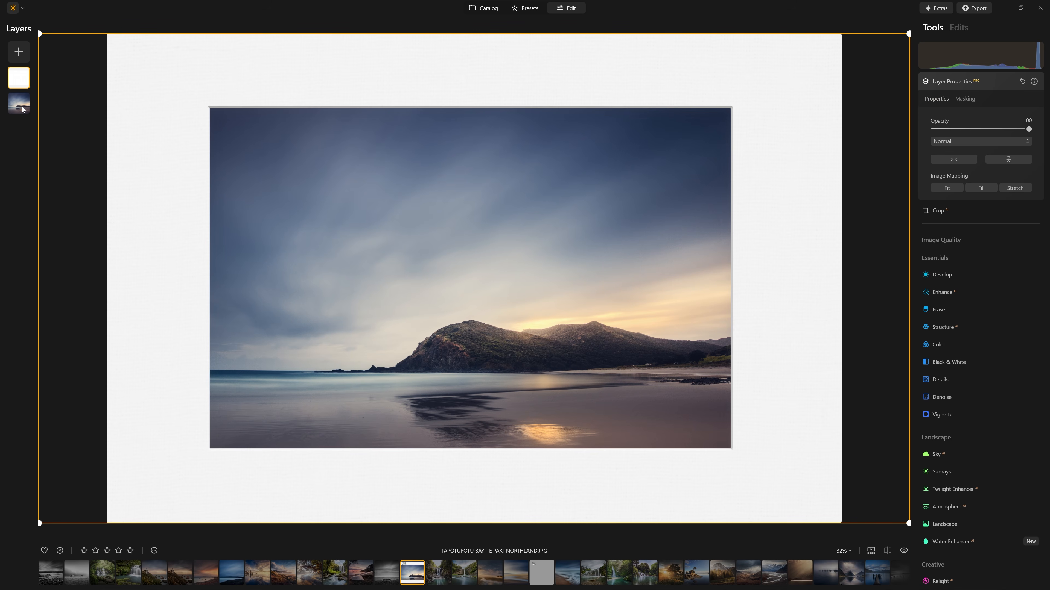
# Scale the beach photo layer down proportionally and position it to fill the opening of the overlay border
pyautogui.click(10, 108)
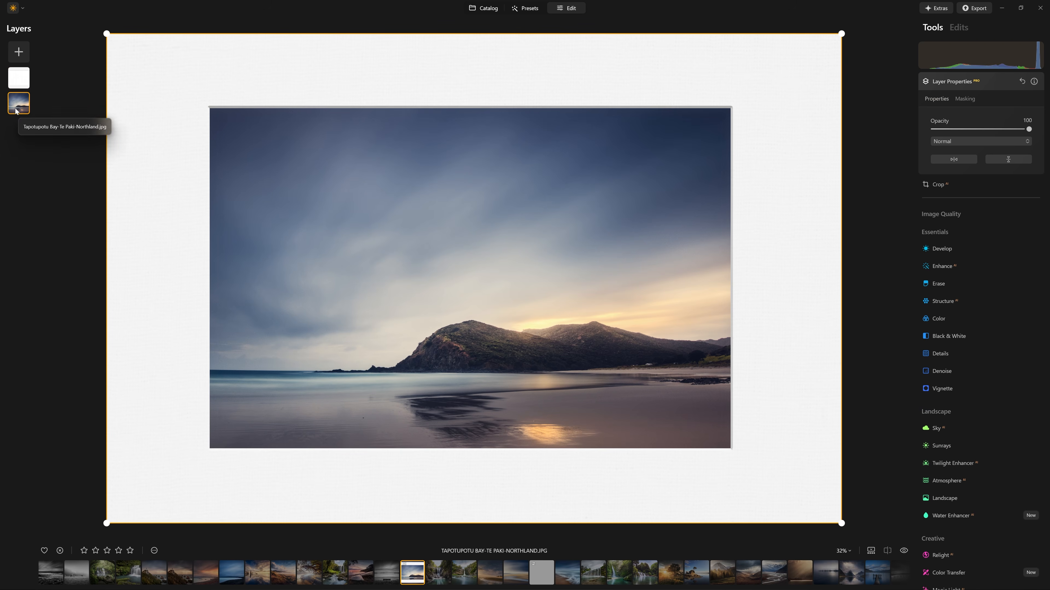
pyautogui.moveTo(106, 33); pyautogui.dragTo(300, 117)
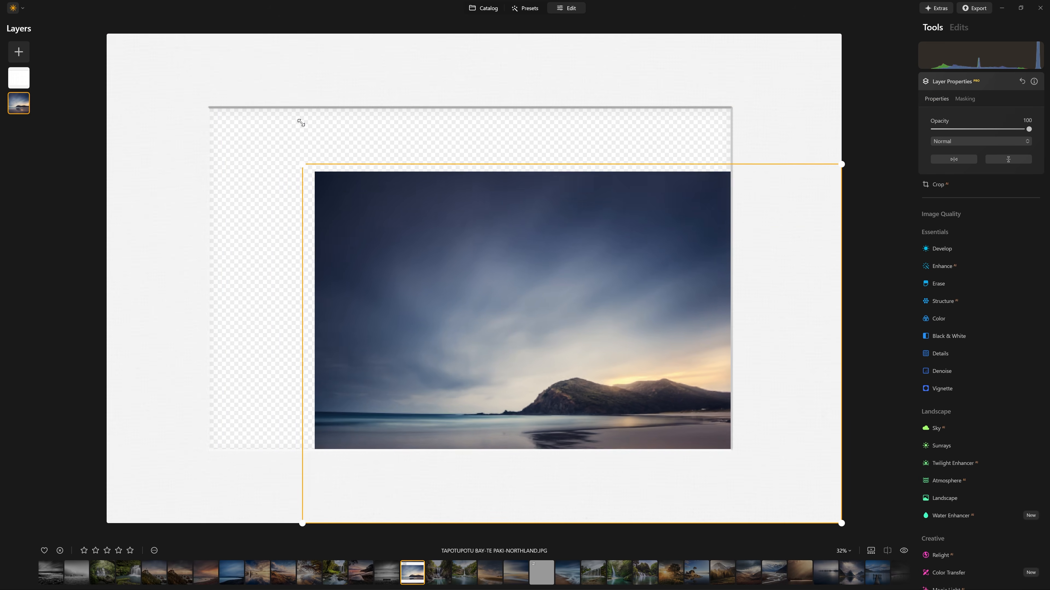
pyautogui.moveTo(444, 230); pyautogui.dragTo(358, 158)
pyautogui.moveTo(480, 101); pyautogui.dragTo(480, 103)
pyautogui.moveTo(550, 101); pyautogui.dragTo(567, 134)
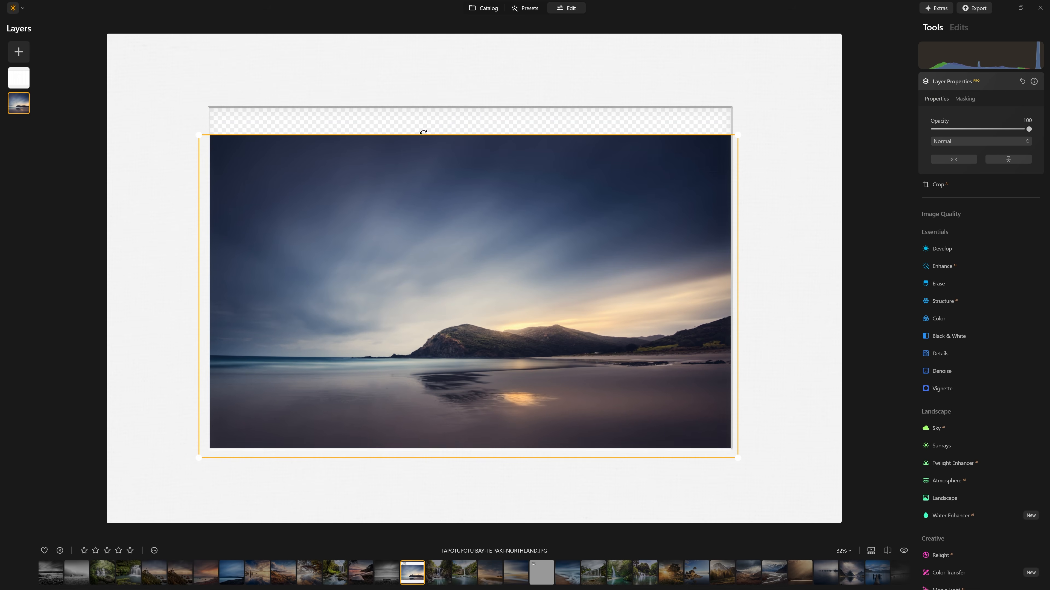
pyautogui.hotkey('ctrl', 'z')
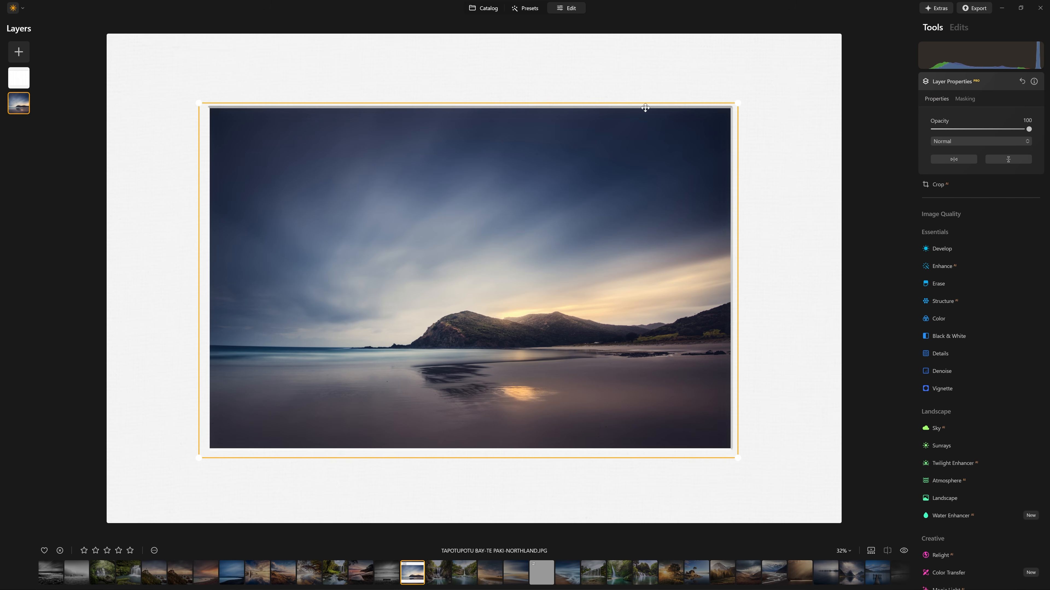
pyautogui.moveTo(739, 101)
pyautogui.mouseDown()
pyautogui.moveTo(644, 159)
pyautogui.moveTo(747, 104)
pyautogui.mouseUp()
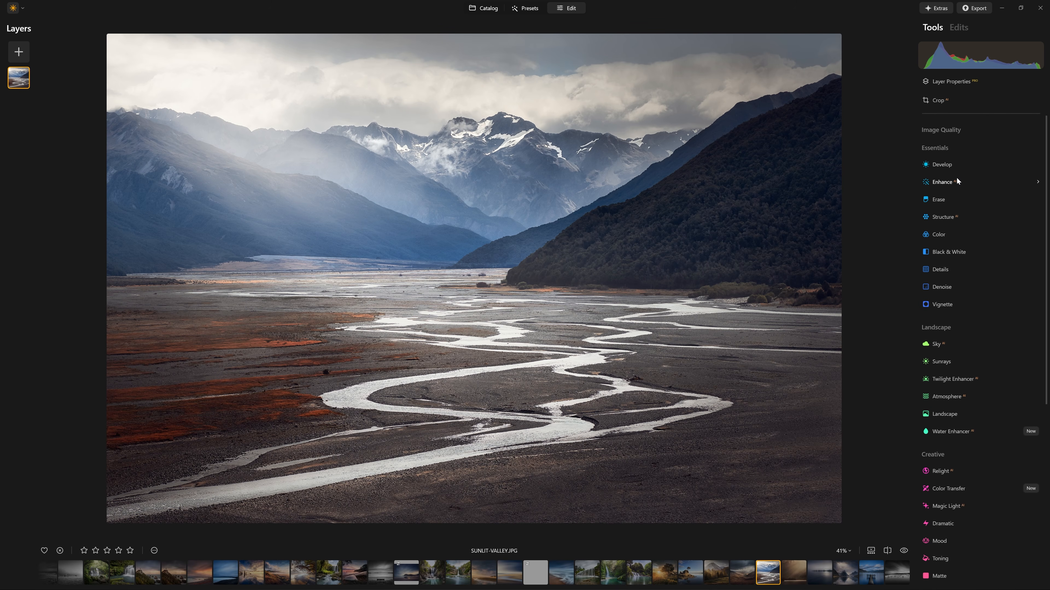
# Boost the sunlit valley photo with the Enhance tool's Accent adjustment and convert it to black and white
pyautogui.click(957, 182)
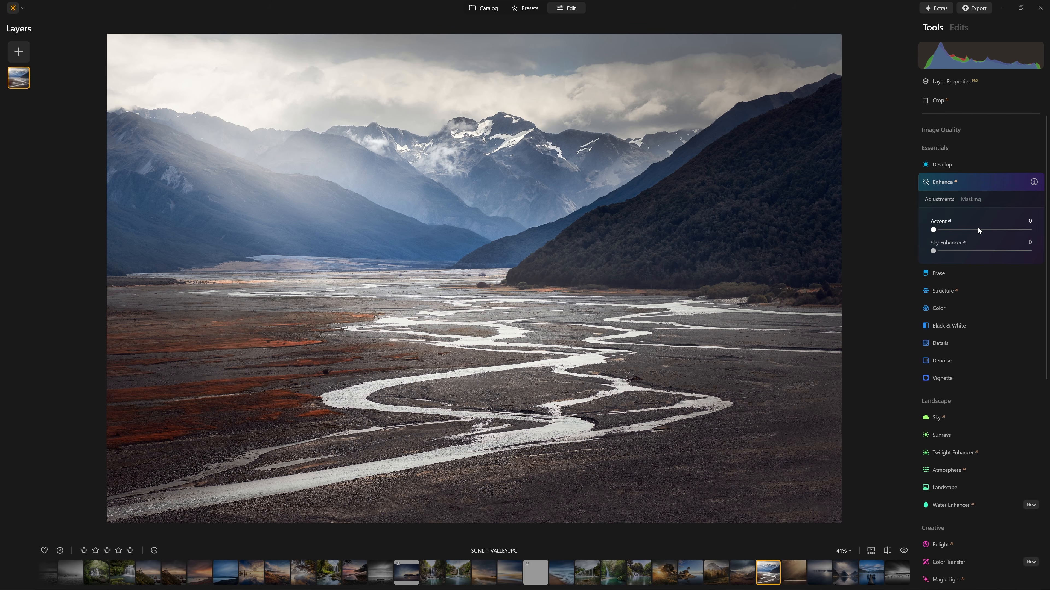
pyautogui.moveTo(977, 229); pyautogui.dragTo(967, 231)
pyautogui.click(948, 325)
pyautogui.click(990, 182)
pyautogui.click(975, 142)
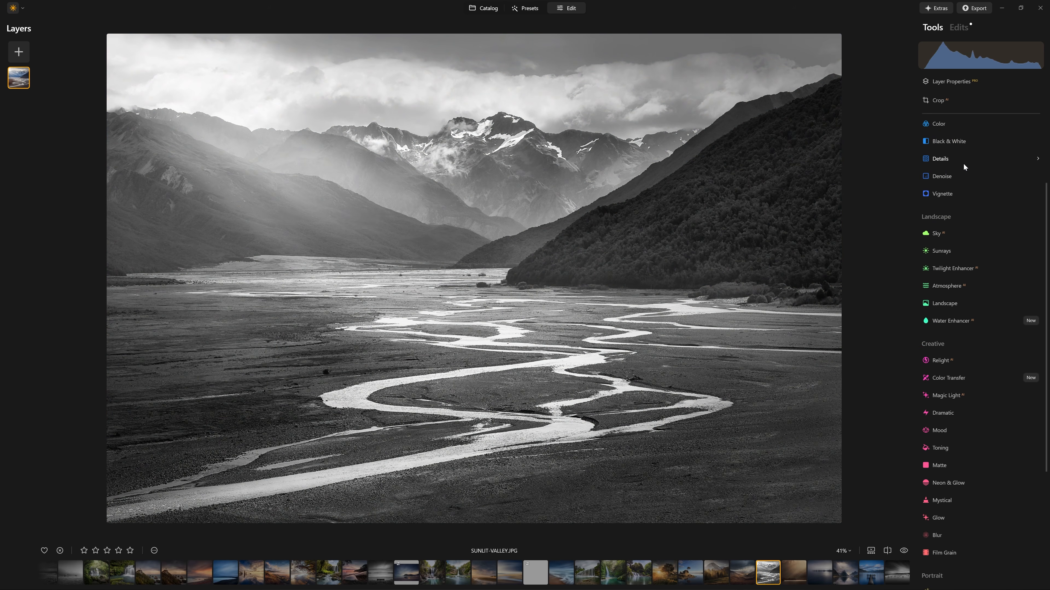
# Soften the valley photo with a Structure amount of -54, and apply a contrast tone curve with a slightly raised black point
pyautogui.scroll(4, 964, 193)
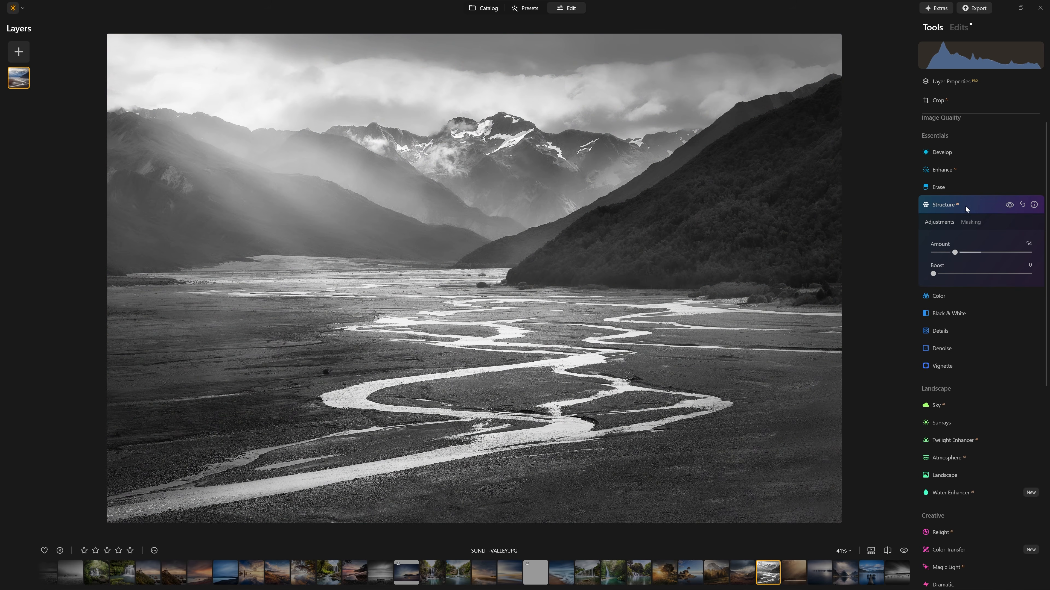
pyautogui.click(965, 205)
pyautogui.moveTo(993, 423); pyautogui.dragTo(993, 416)
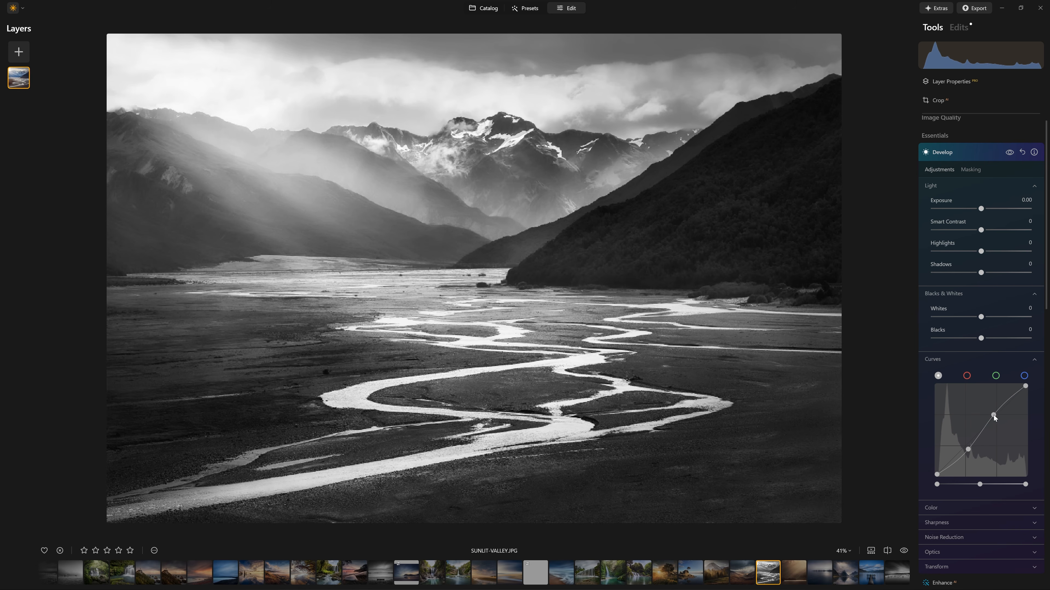
pyautogui.moveTo(936, 475); pyautogui.dragTo(936, 465)
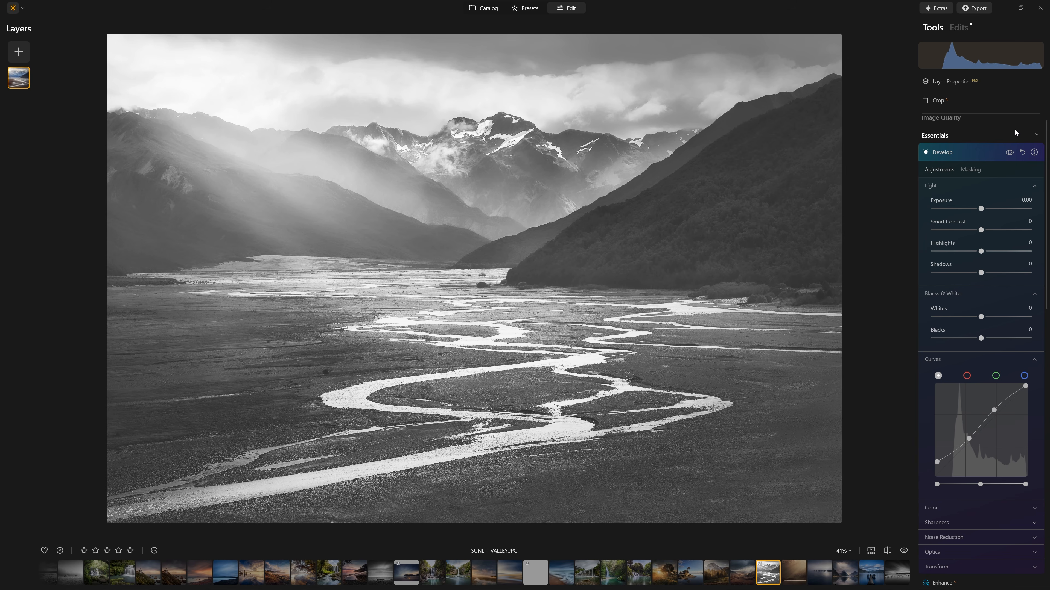
pyautogui.click(998, 151)
# Start adding an image layer and browse to the "Horizontal - Multiply" folder inside the Vignettes textures
pyautogui.click(18, 52)
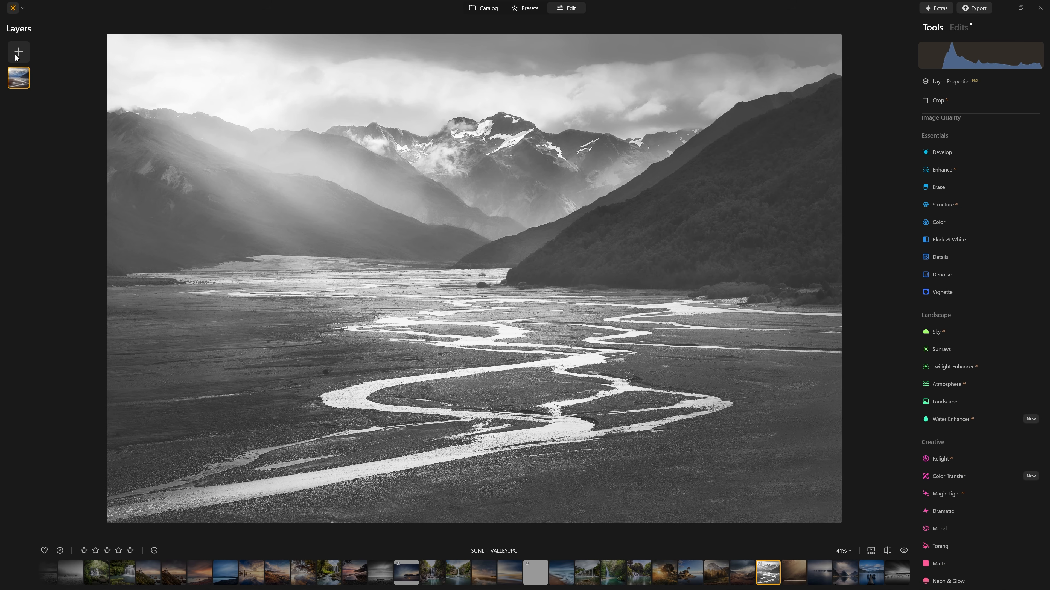
pyautogui.click(17, 63)
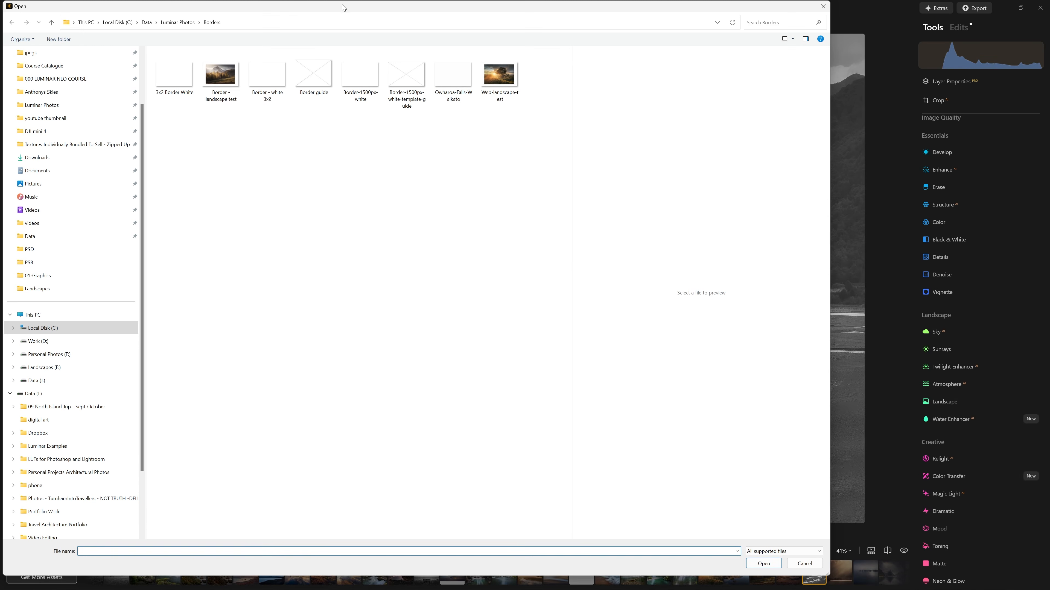
pyautogui.click(508, 270)
# Preview several textured vignettes, rectangular vignettes and distressed borders in the folder to compare their edges
pyautogui.click(536, 338)
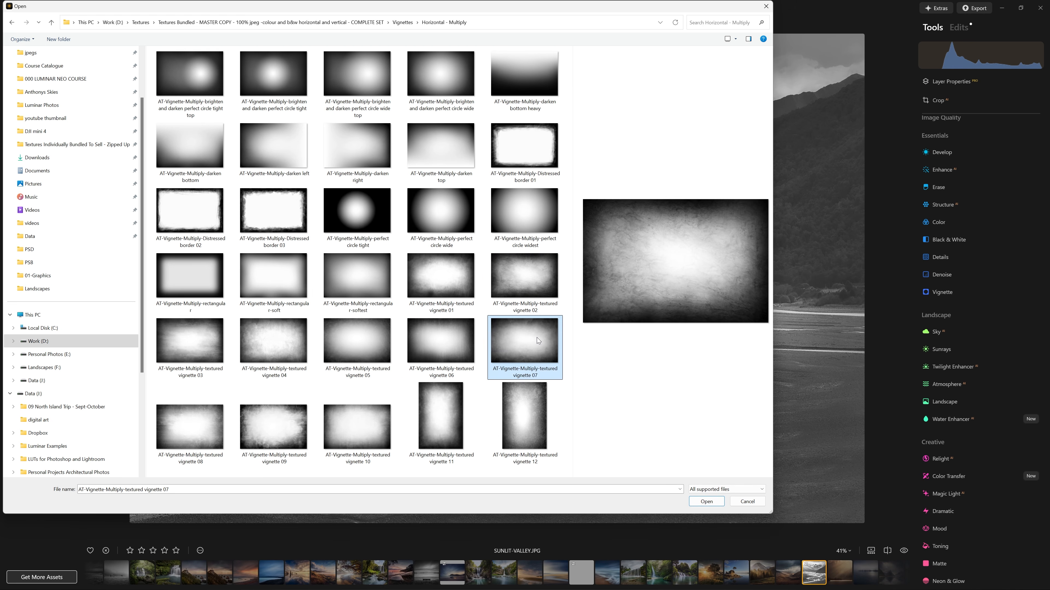
pyautogui.click(449, 349)
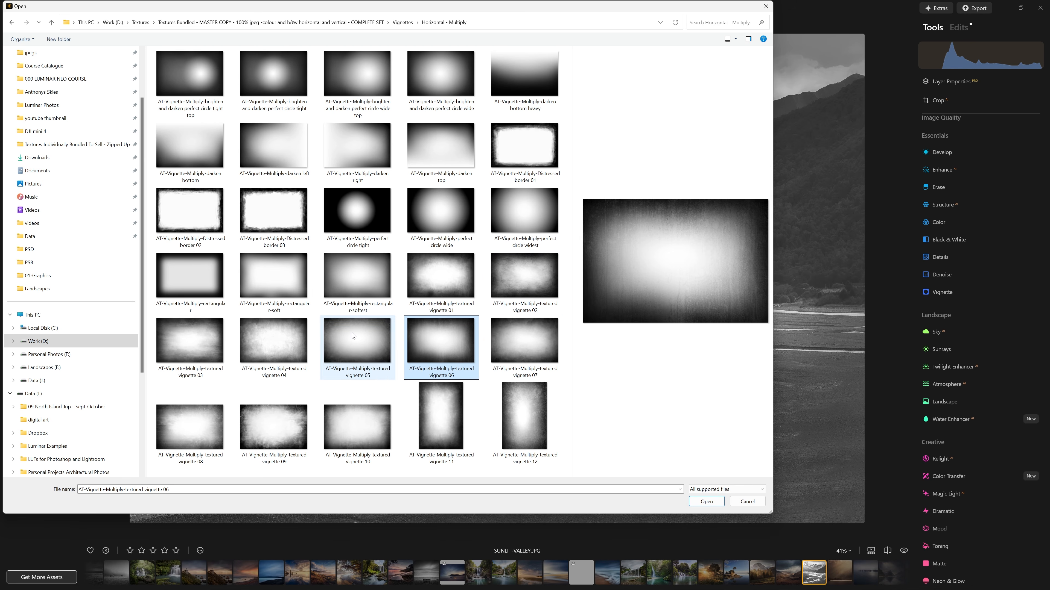
pyautogui.click(356, 343)
pyautogui.click(278, 347)
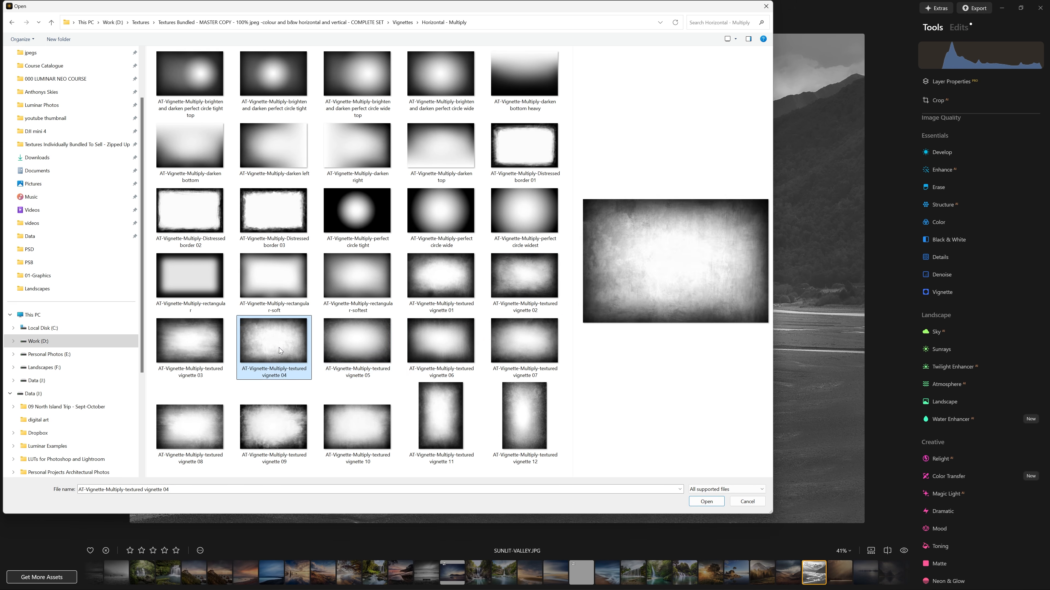
pyautogui.click(298, 289)
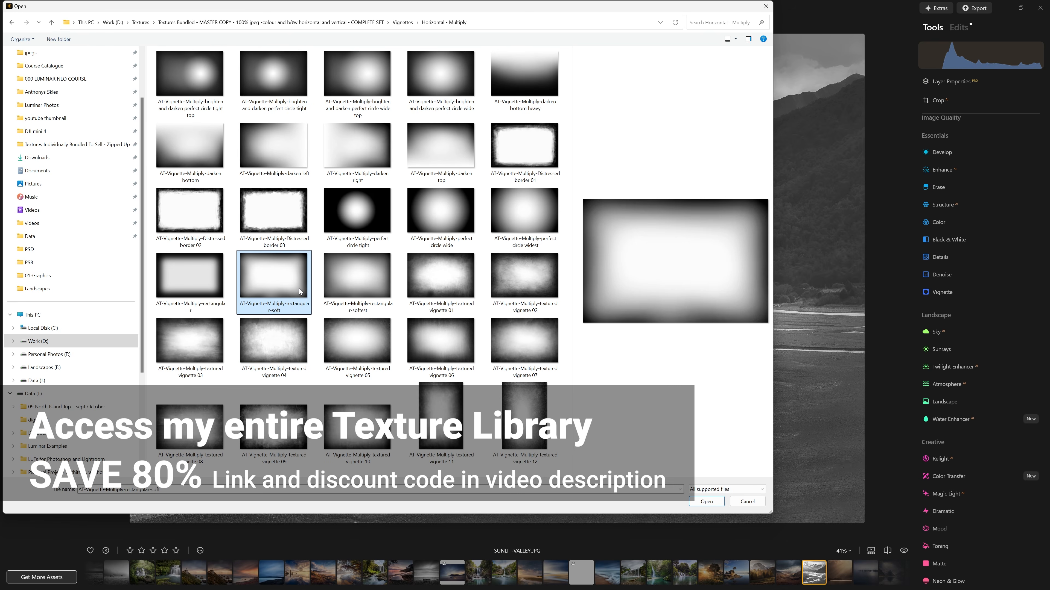
pyautogui.click(192, 277)
pyautogui.click(264, 220)
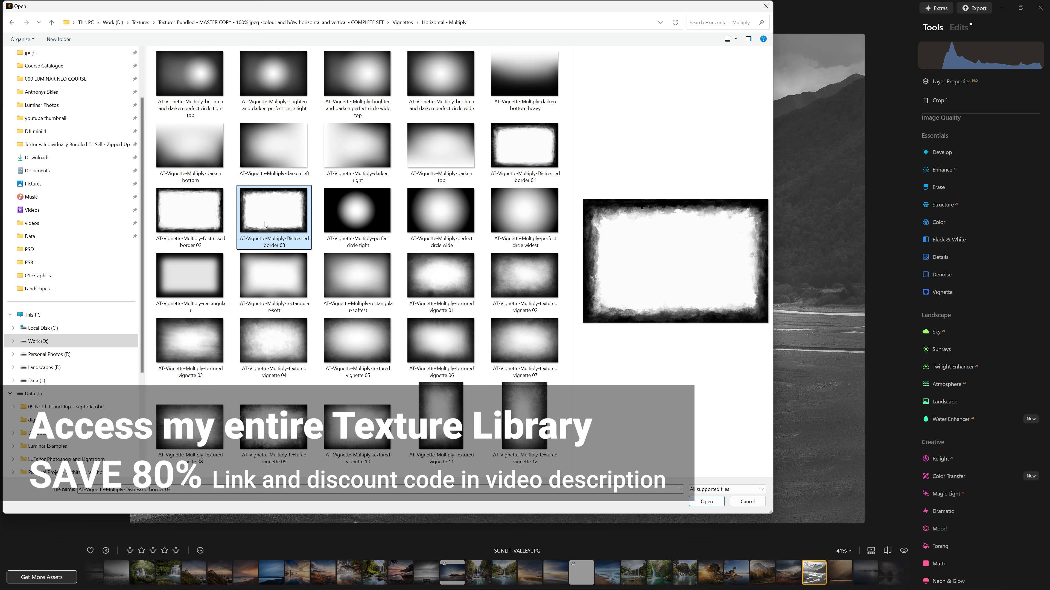
pyautogui.click(215, 213)
# Add "AT-Vignette-Multiply-Distressed border 03" as a layer over the valley photo and set its opacity to 100
pyautogui.click(277, 202)
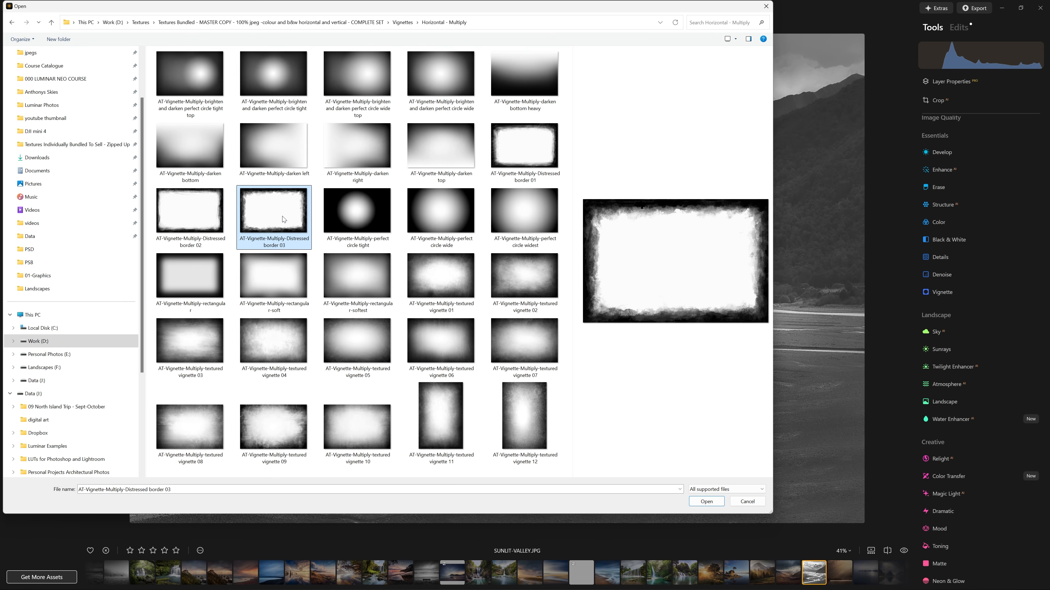
pyautogui.click(706, 501)
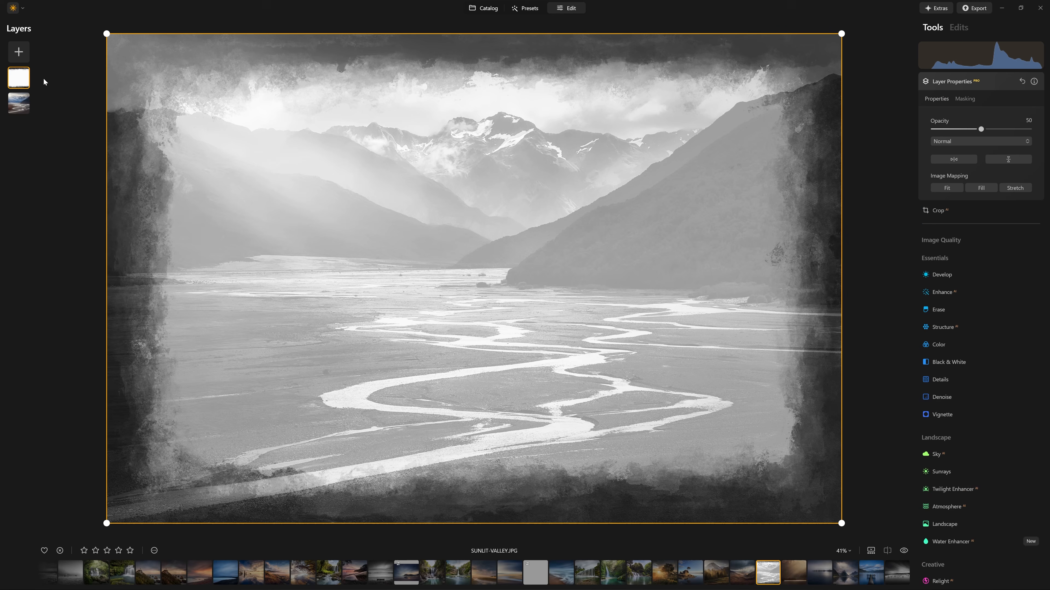
pyautogui.moveTo(981, 129); pyautogui.dragTo(1030, 129)
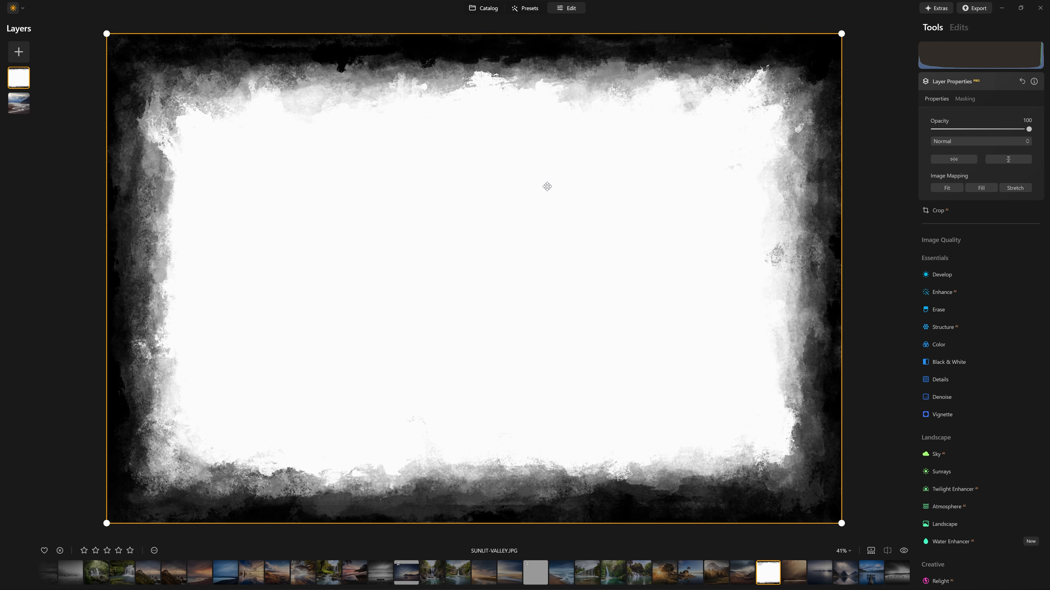
# Set the distressed border layer's blend mode to Multiply so its white centre drops out
pyautogui.click(946, 142)
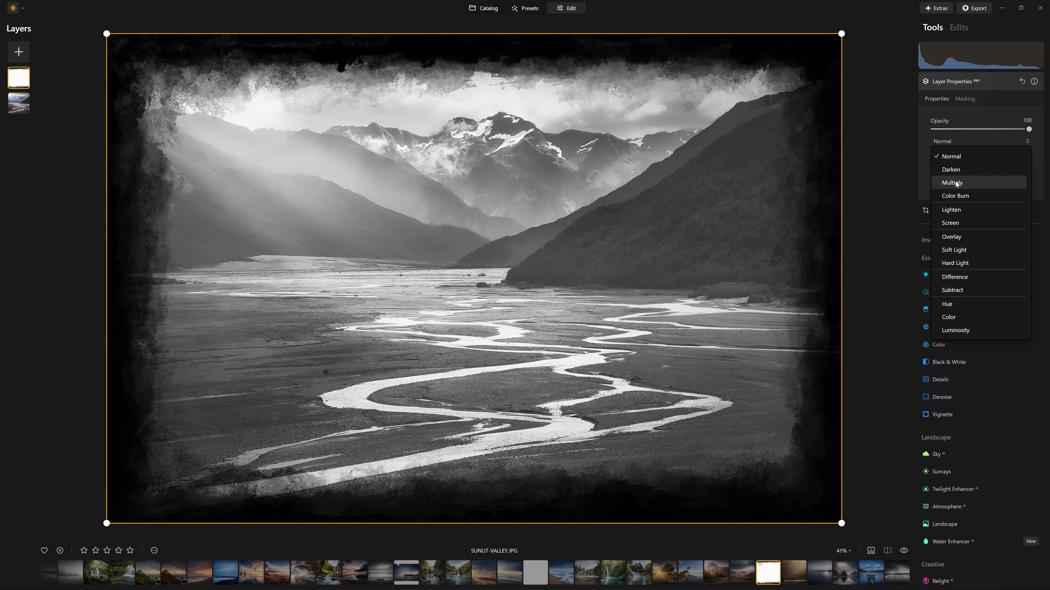
pyautogui.click(956, 184)
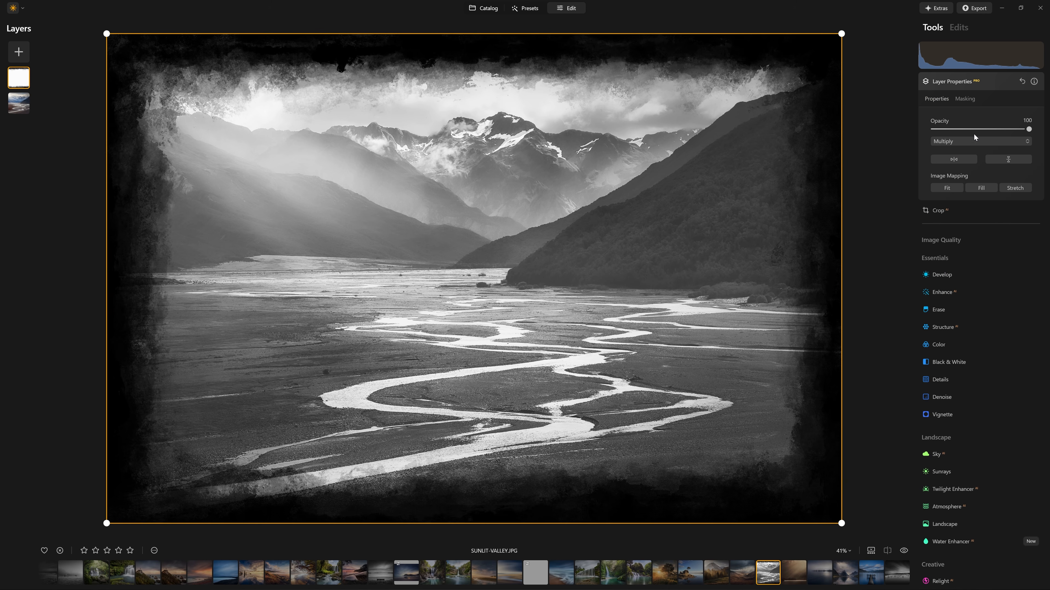
pyautogui.click(977, 142)
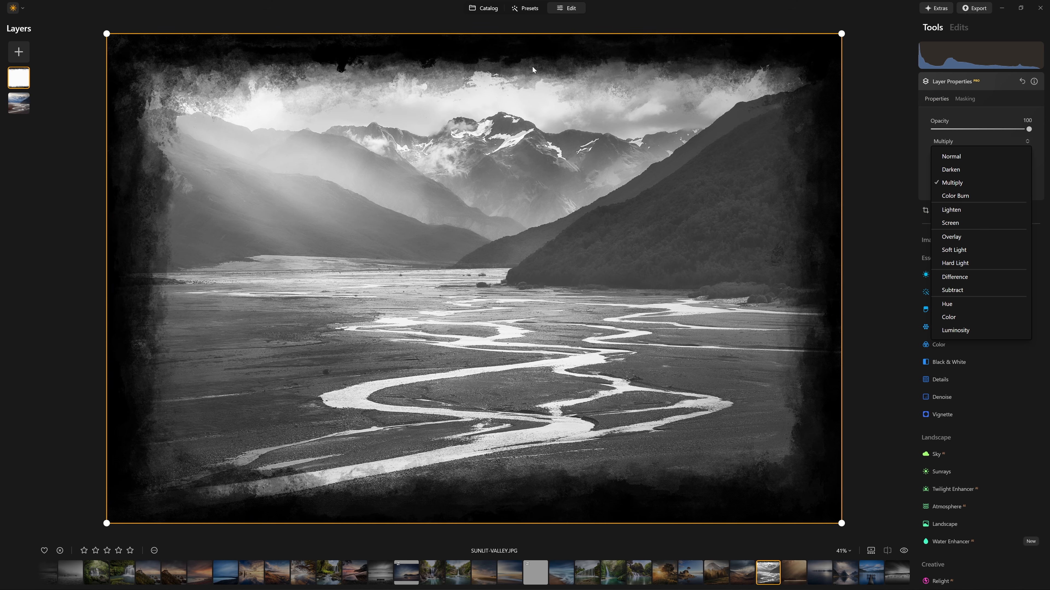
pyautogui.click(656, 209)
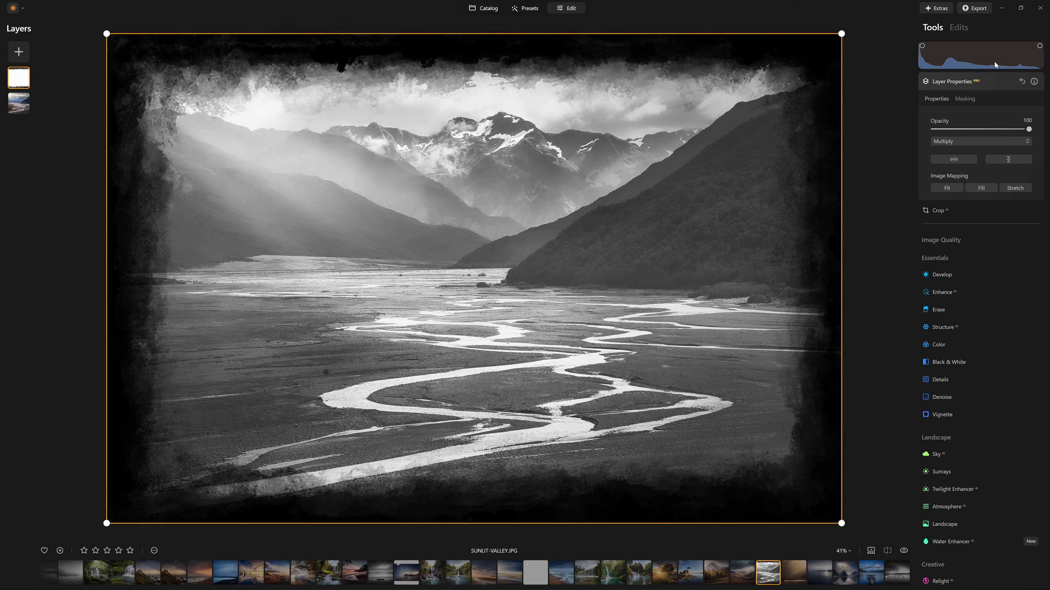
# Try the Screen blend mode on the distressed border layer, and return the layer to Normal
pyautogui.click(983, 138)
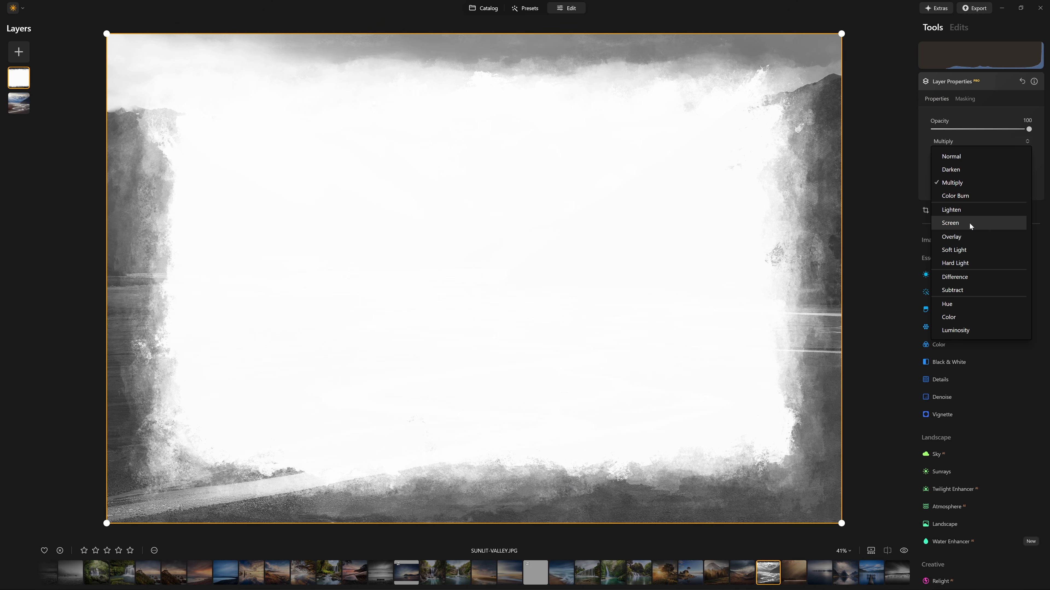
pyautogui.click(969, 223)
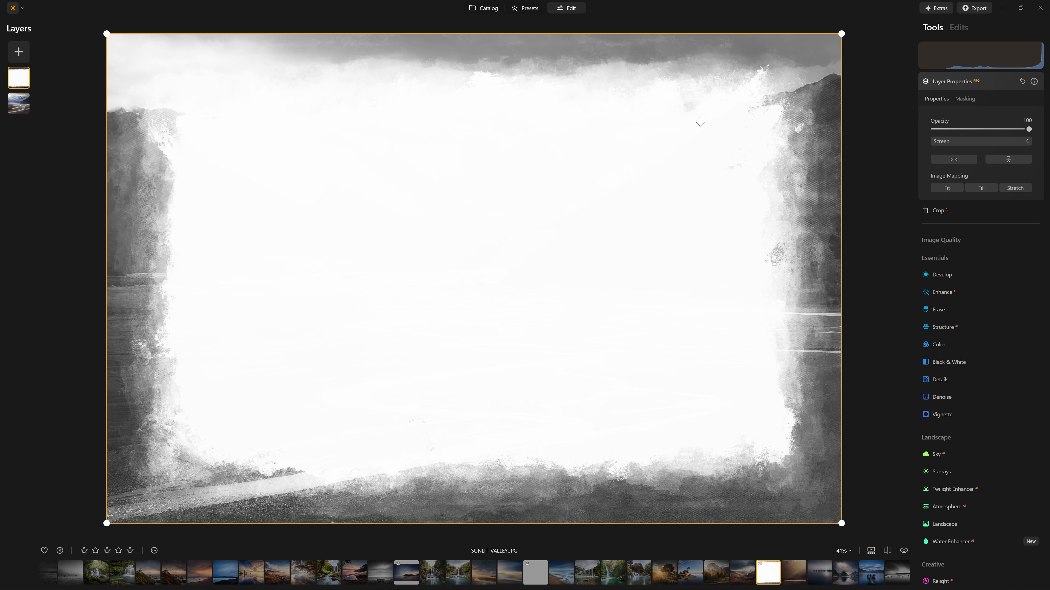
pyautogui.click(1009, 141)
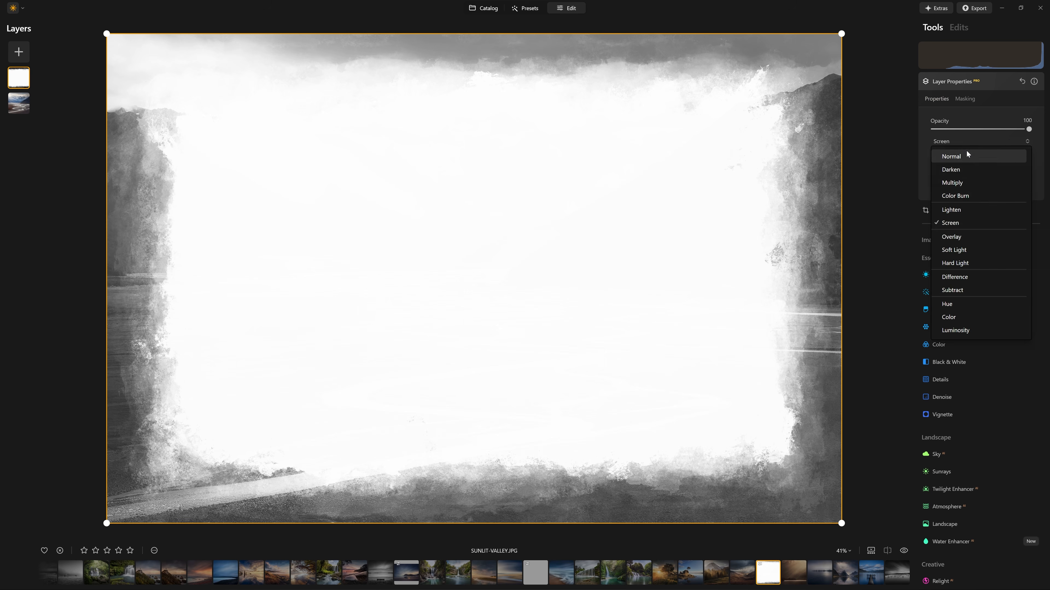
pyautogui.click(967, 150)
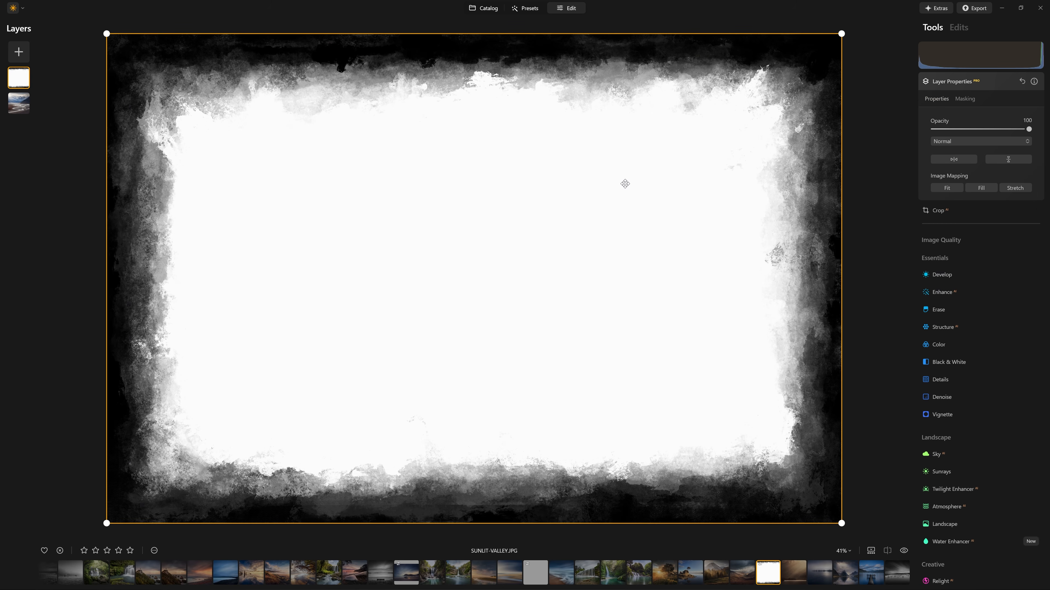
# Invert the border layer's tones in Develop by raising the curve's black point to maximum and lowering its white point to minimum
pyautogui.click(952, 275)
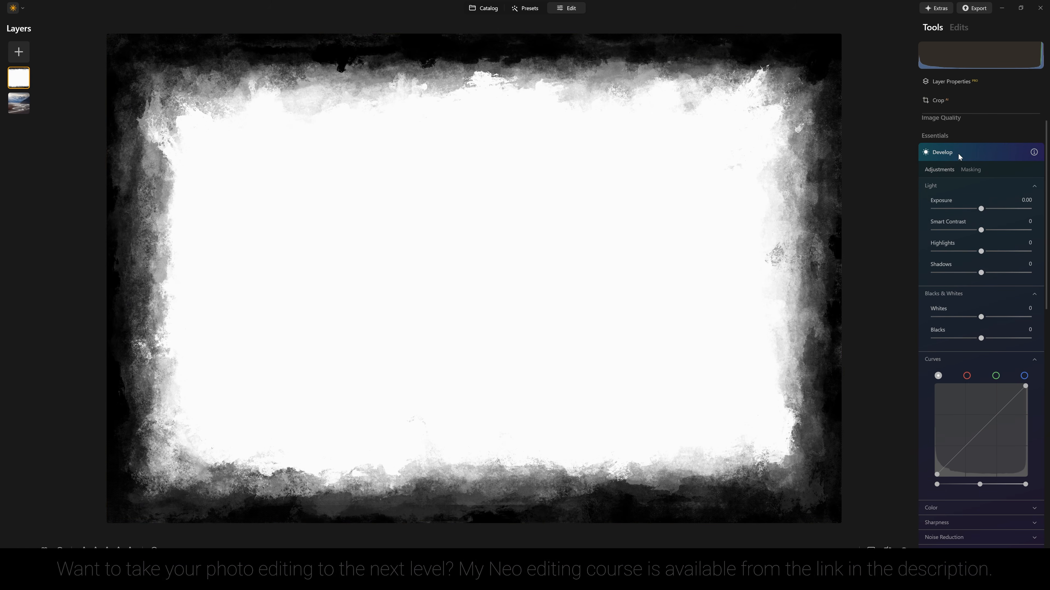
pyautogui.scroll(-1, 950, 156)
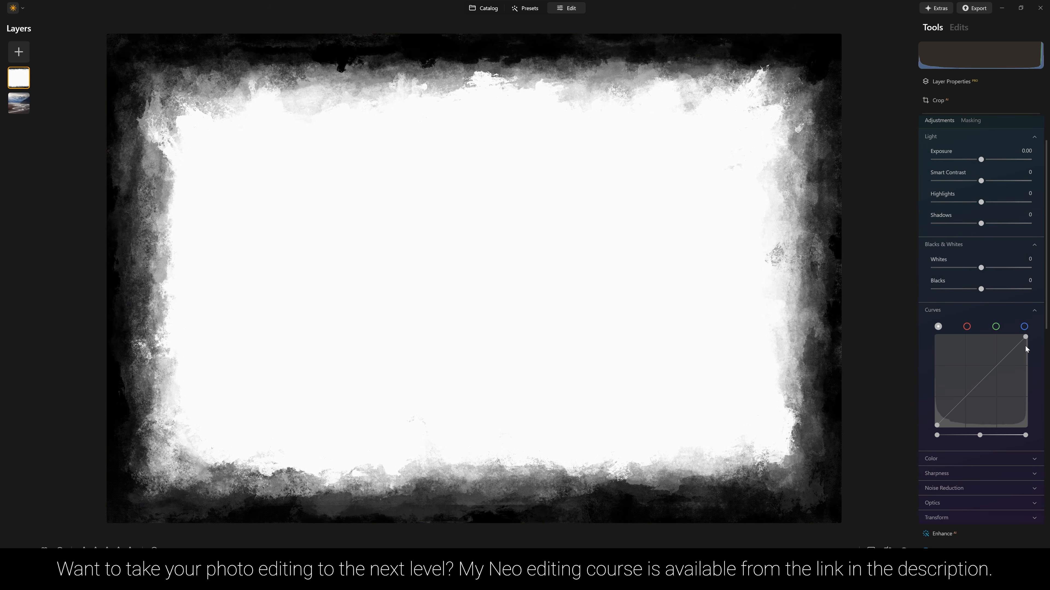
pyautogui.moveTo(937, 425); pyautogui.dragTo(936, 337)
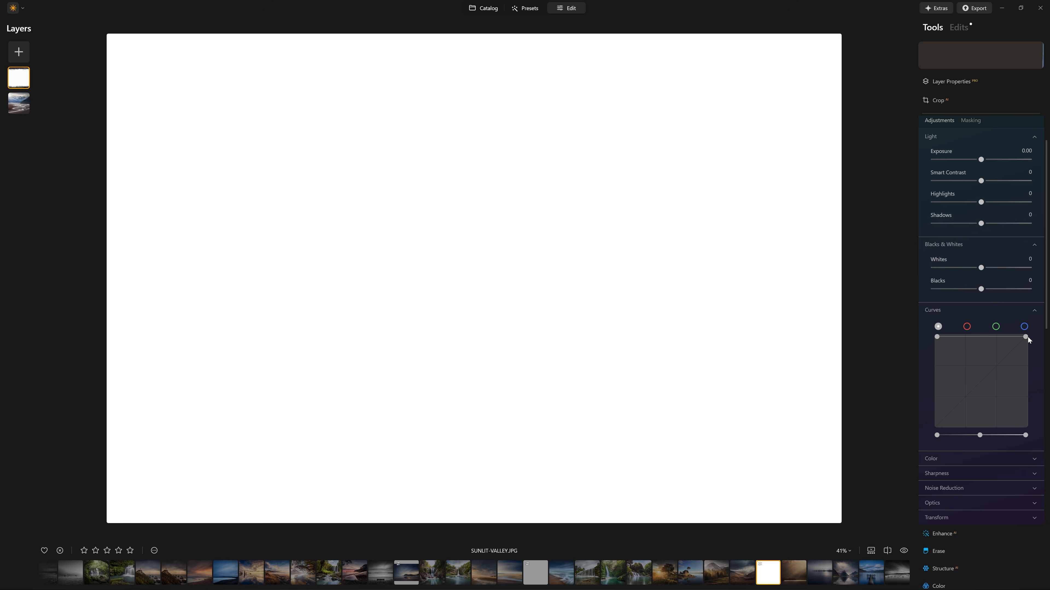
pyautogui.moveTo(1027, 340); pyautogui.dragTo(1039, 430)
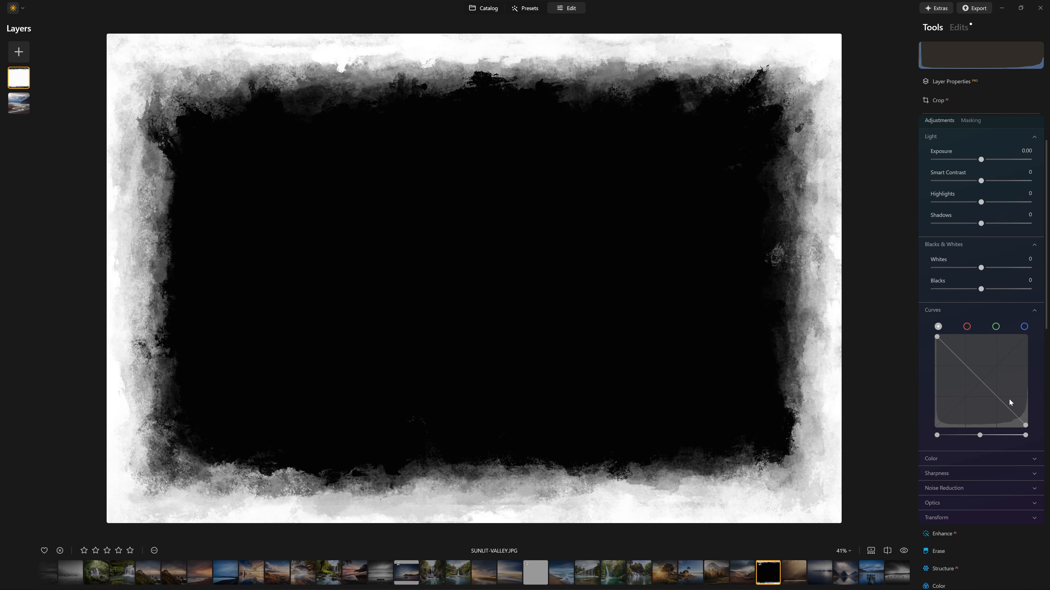
# Return the border layer's curve to its original diagonal, and invert it again by swapping the black and white points
pyautogui.moveTo(1026, 429); pyautogui.dragTo(1026, 337)
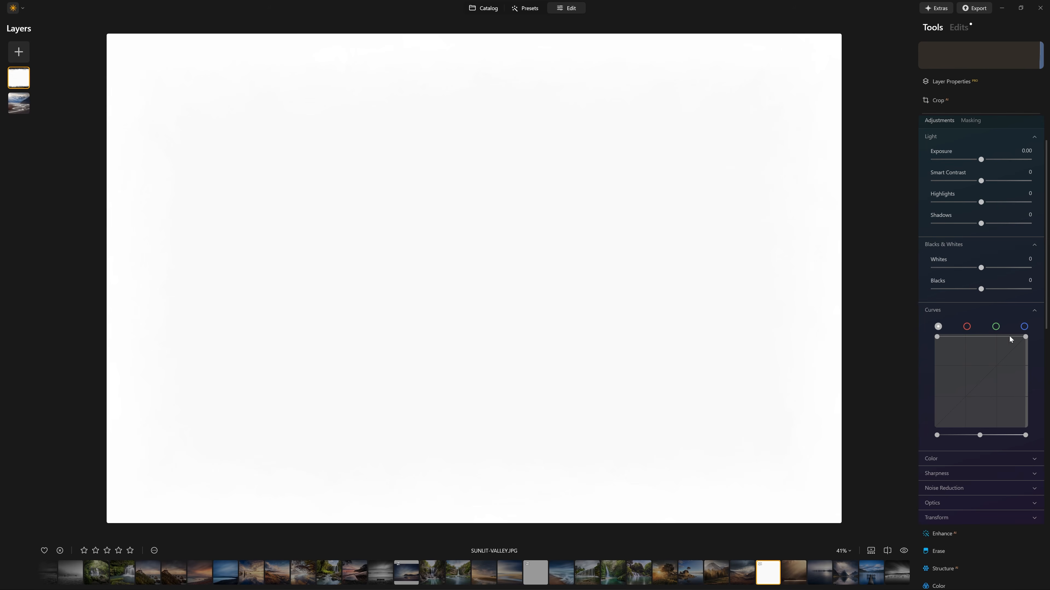
pyautogui.moveTo(937, 337); pyautogui.dragTo(936, 425)
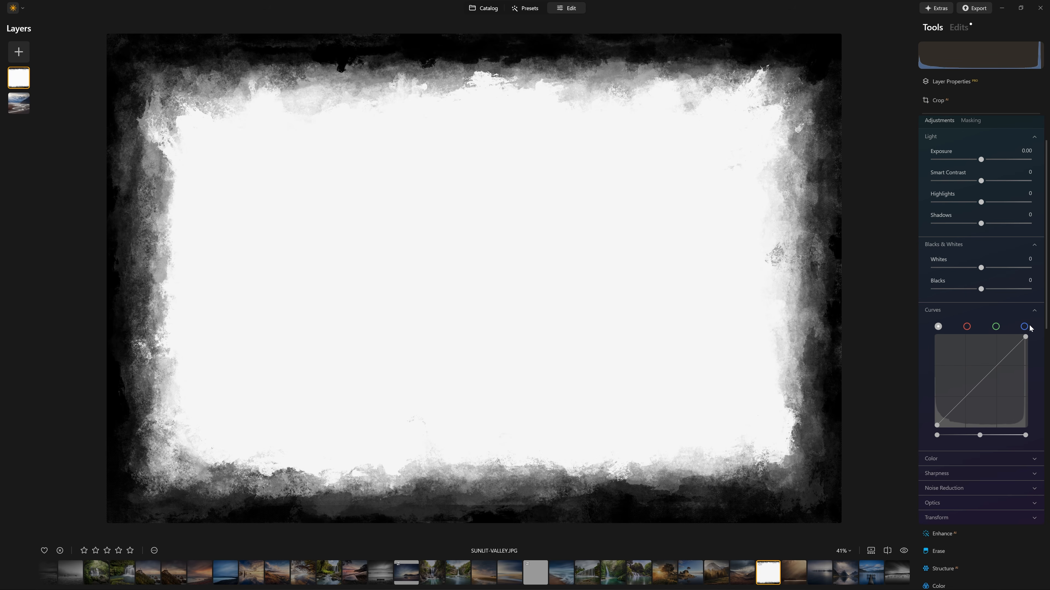
pyautogui.moveTo(937, 426); pyautogui.dragTo(919, 347)
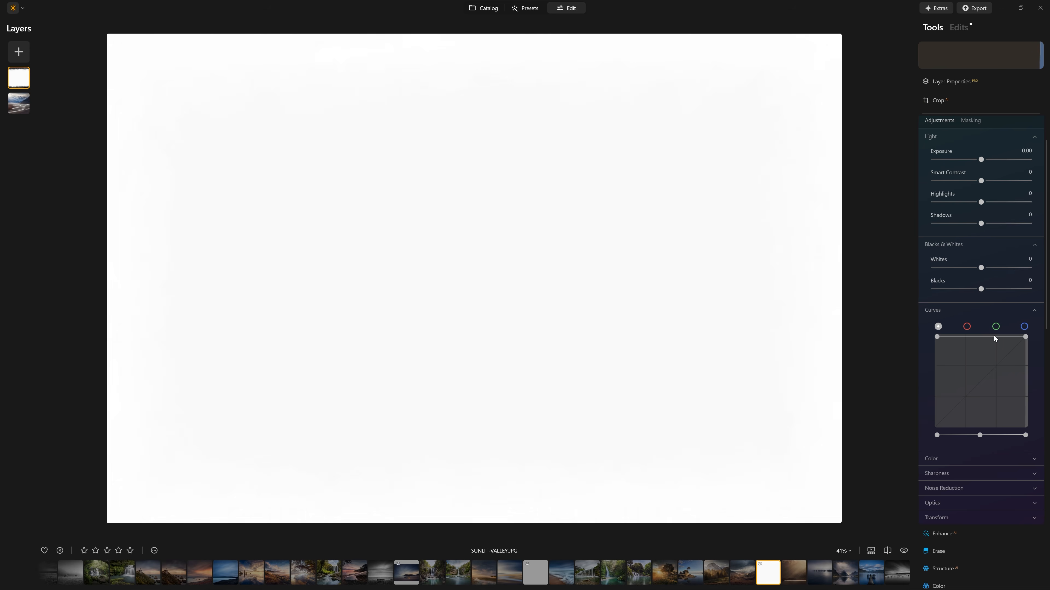
pyautogui.moveTo(1026, 339); pyautogui.dragTo(1025, 403)
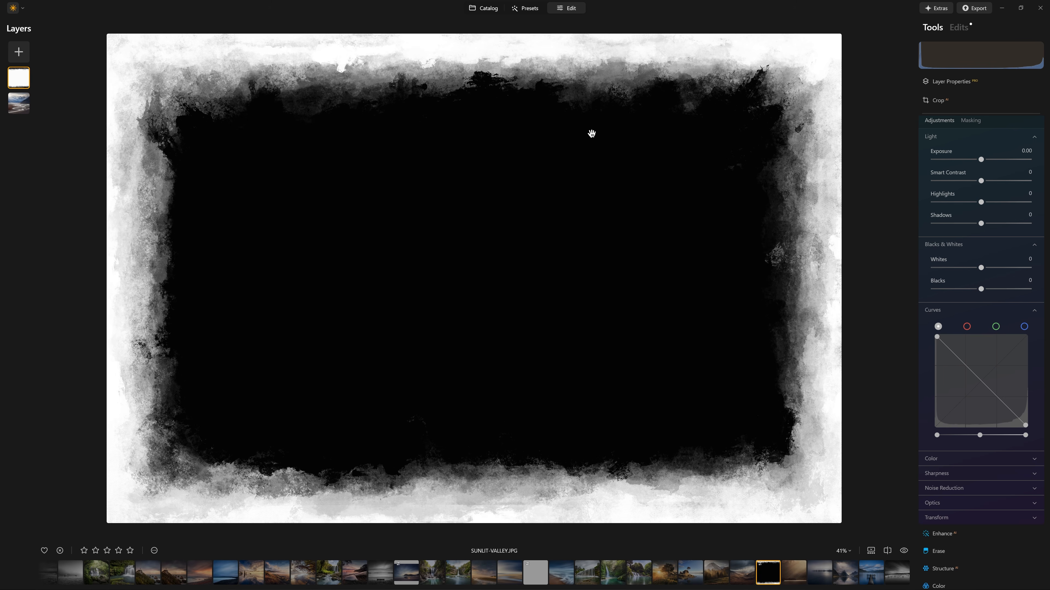
# Set the inverted distressed border layer's blend mode to Screen so its black centre drops out
pyautogui.scroll(3, 995, 358)
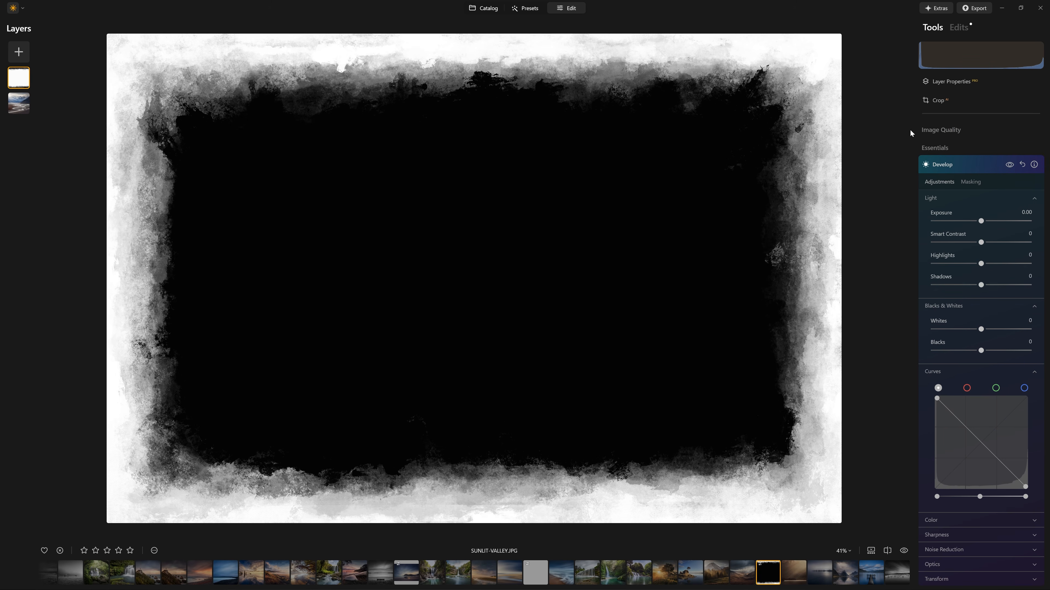
pyautogui.click(974, 161)
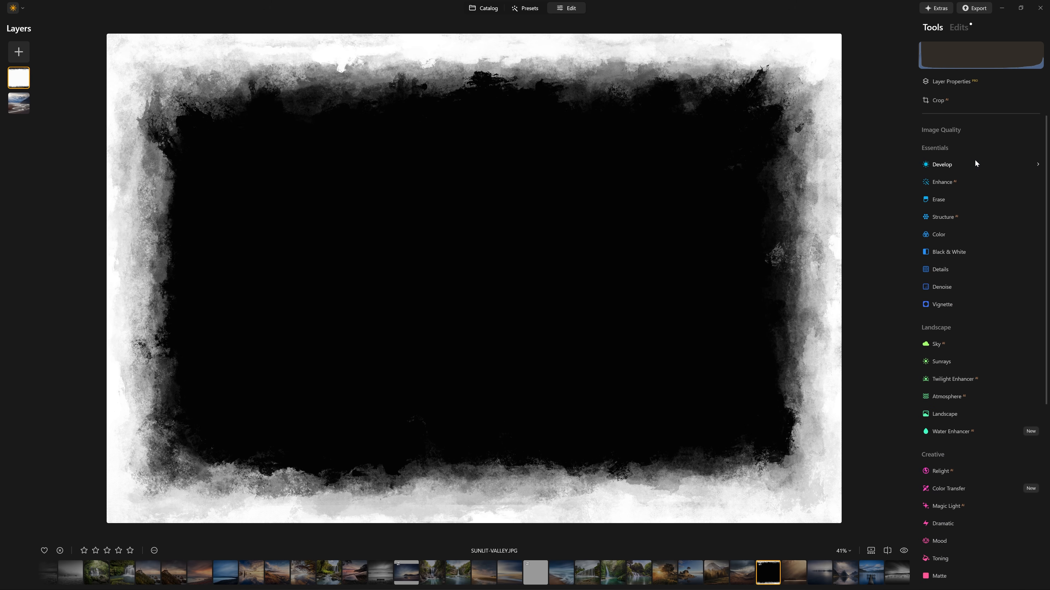
pyautogui.click(950, 80)
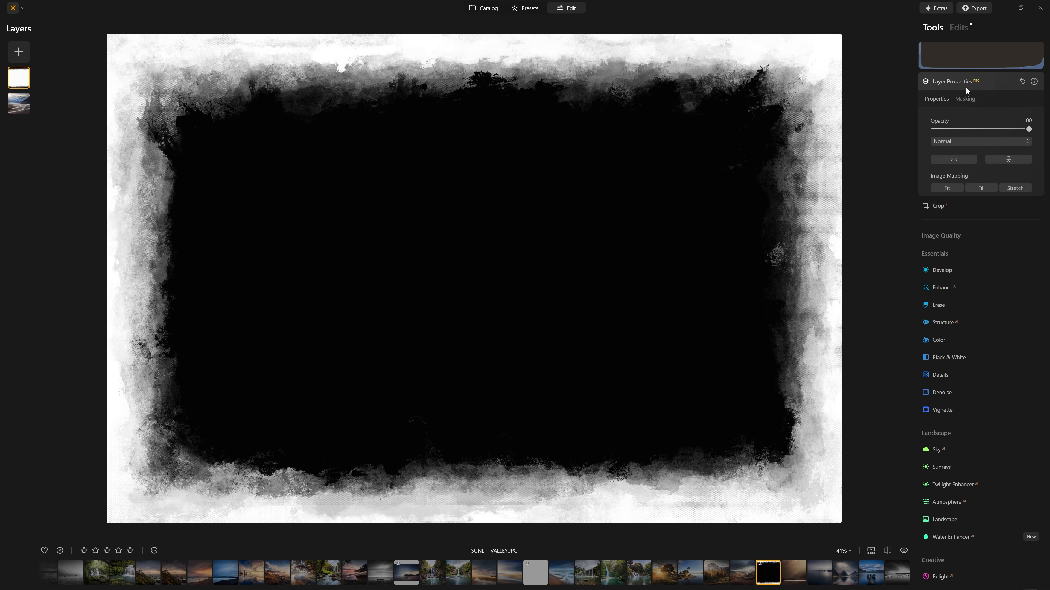
pyautogui.click(964, 143)
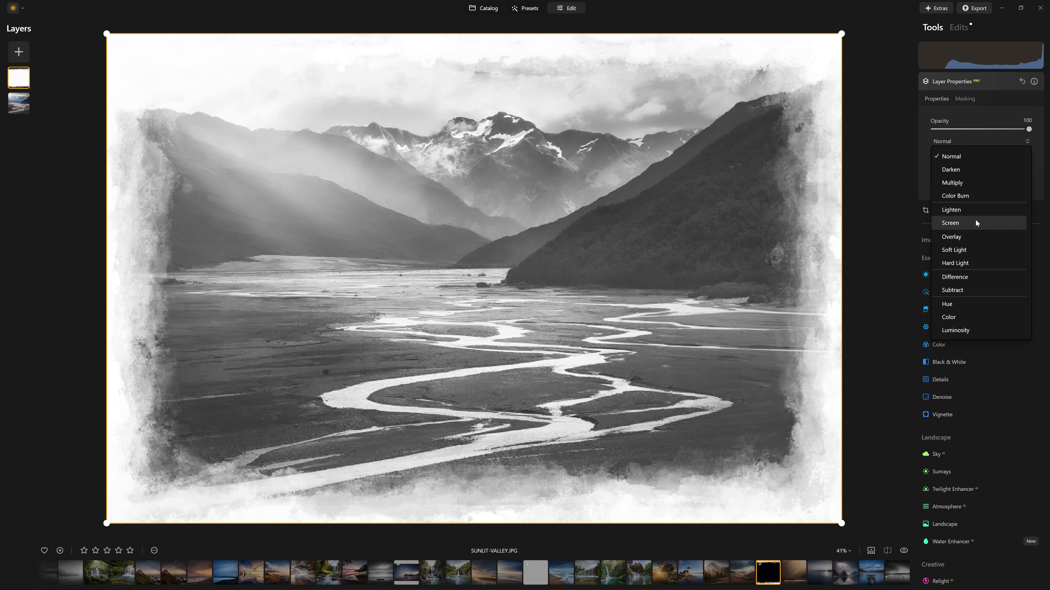
pyautogui.click(975, 223)
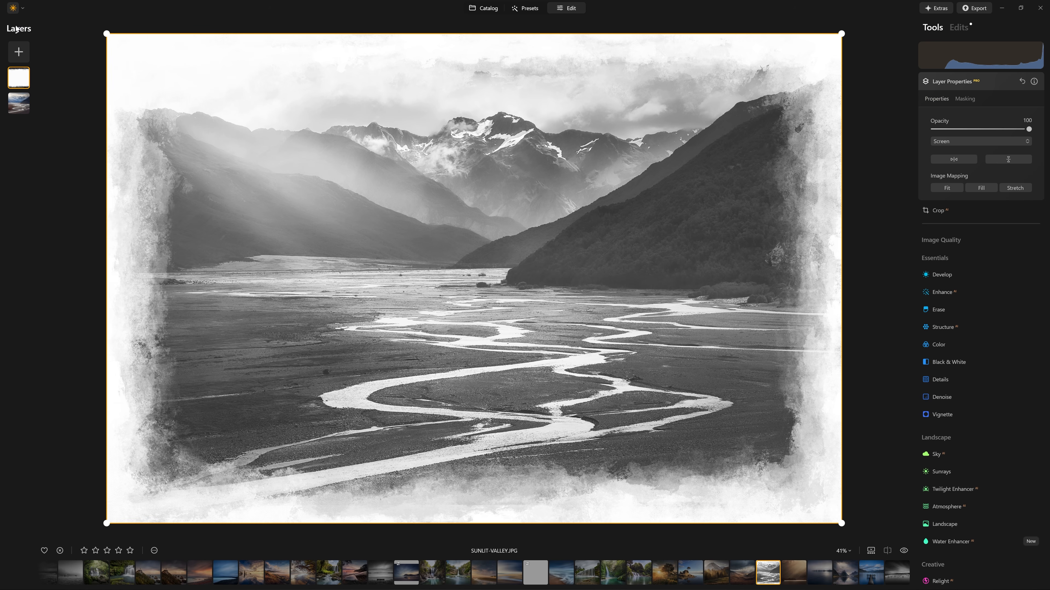
# Add the image AT-Vignette-Multiply-textured vignette 01 as a new layer and lower its opacity to 32
pyautogui.click(19, 52)
pyautogui.click(19, 52)
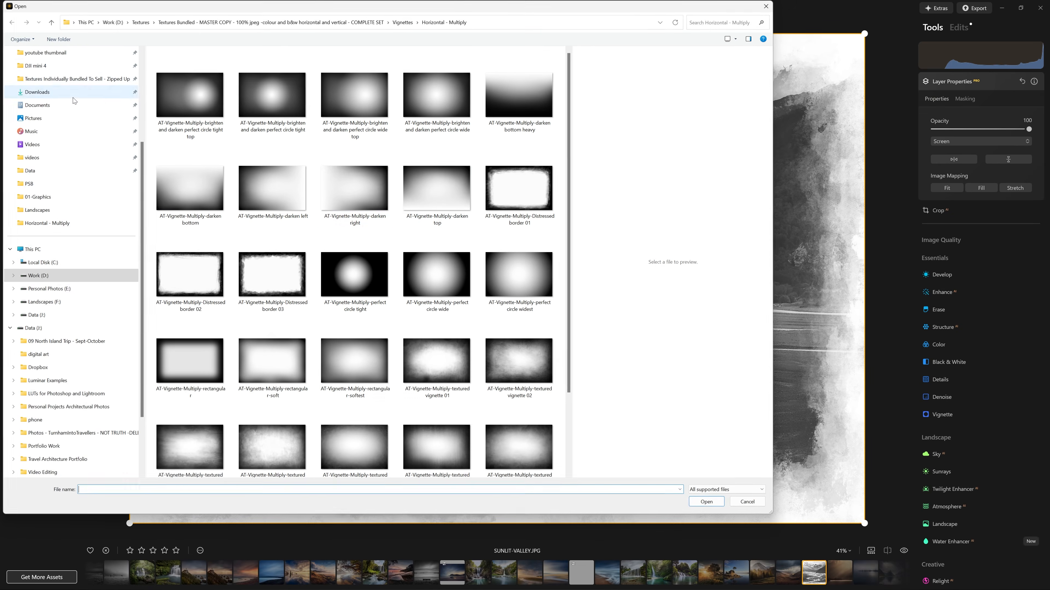
pyautogui.click(465, 272)
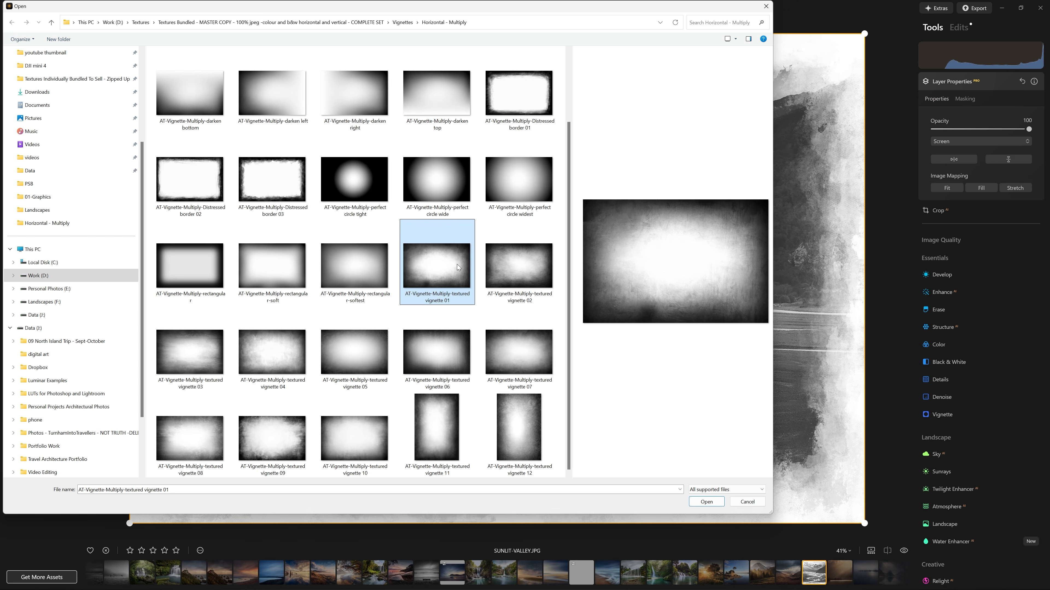
pyautogui.doubleClick(458, 266)
pyautogui.moveTo(980, 129); pyautogui.dragTo(964, 129)
# Add a scratched-line border image as a new top layer at 100 opacity with the Screen blend mode
pyautogui.click(21, 51)
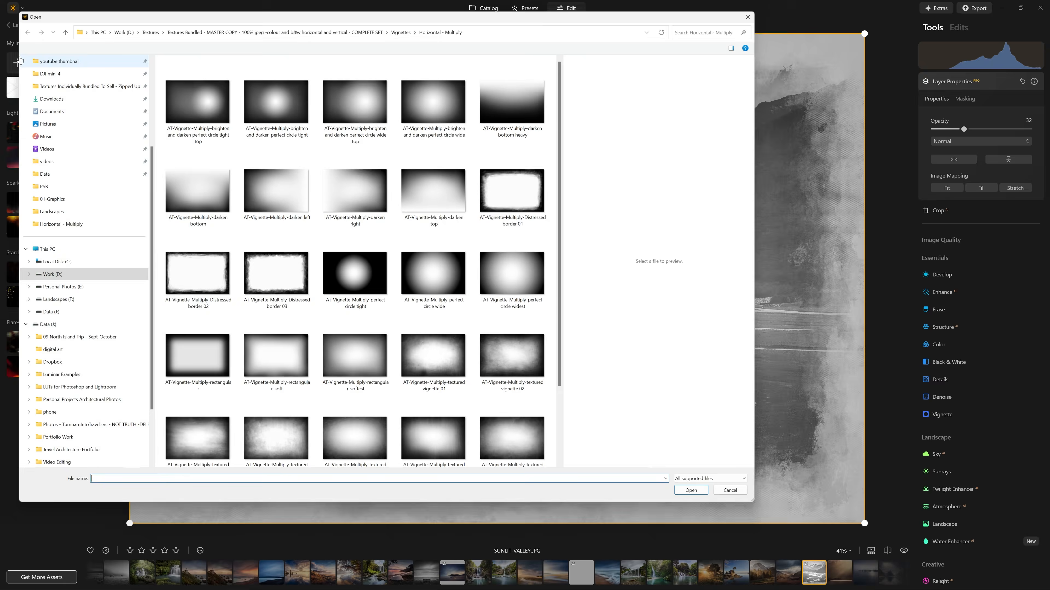
pyautogui.press('Escape')
pyautogui.click(50, 70)
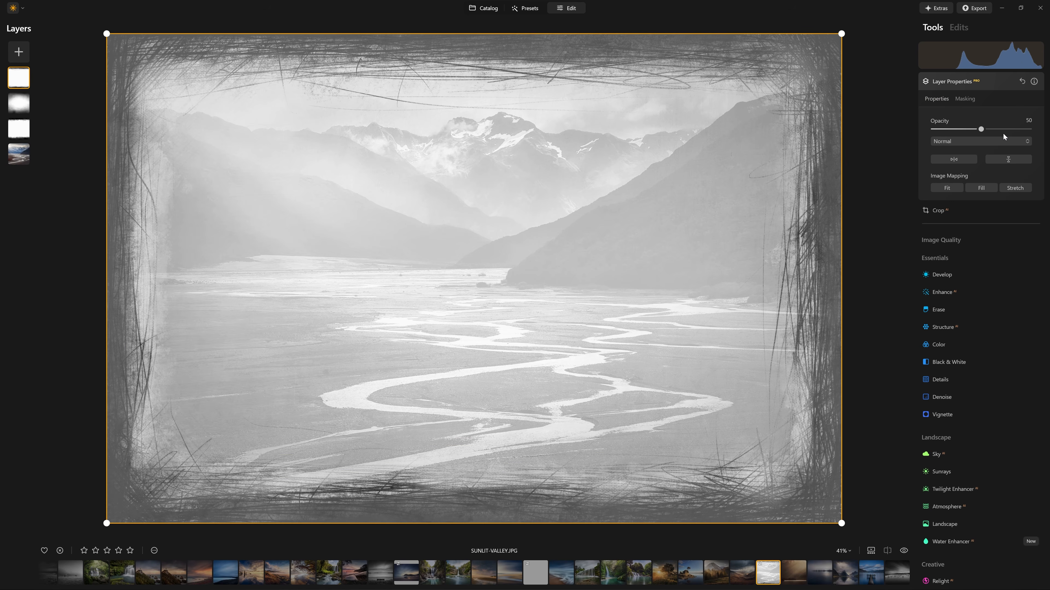
pyautogui.moveTo(1020, 125); pyautogui.dragTo(1031, 129)
pyautogui.click(969, 141)
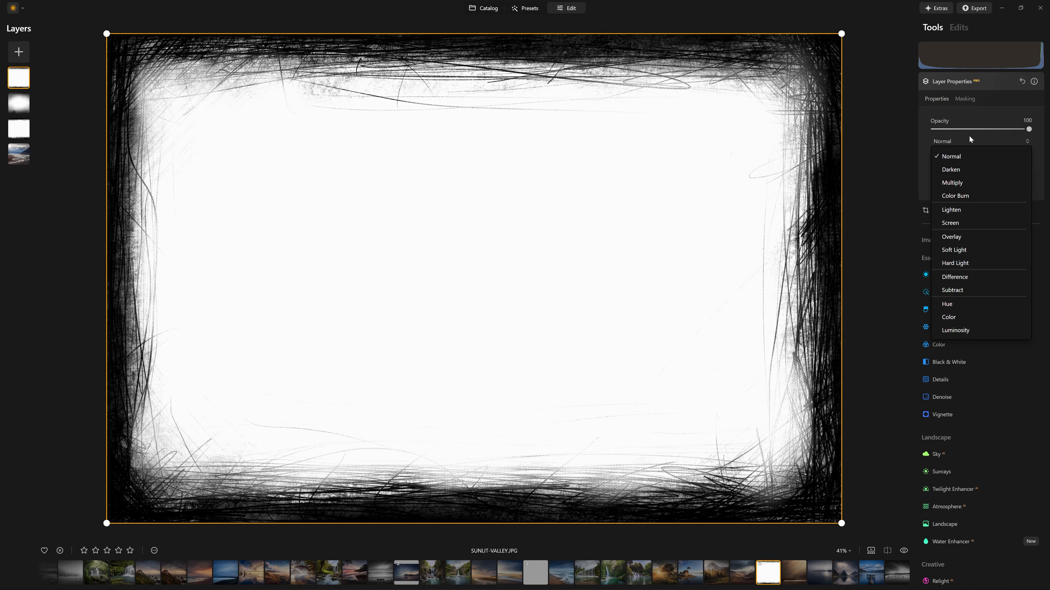
pyautogui.click(970, 221)
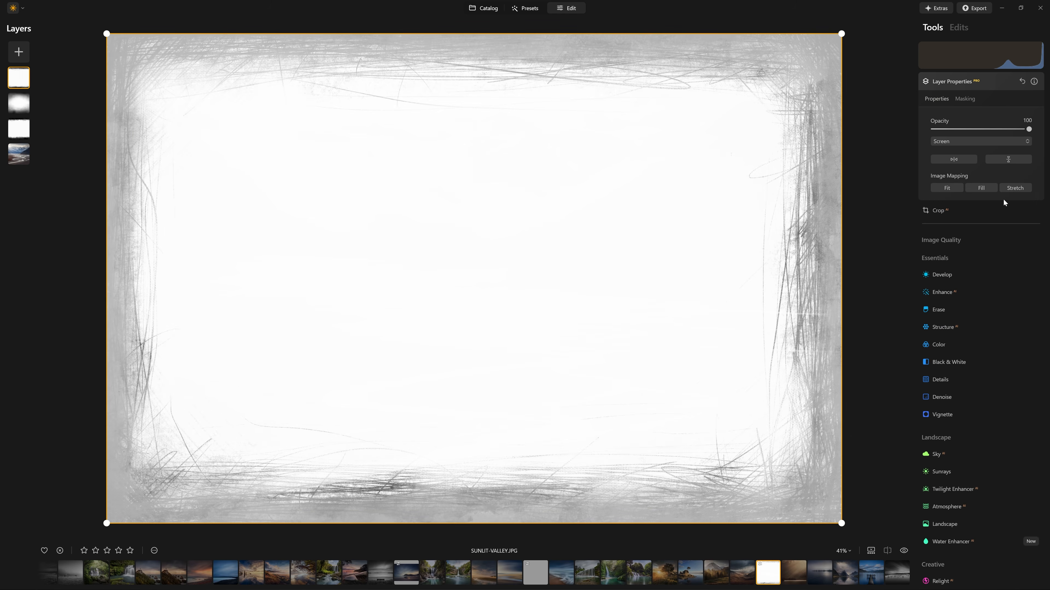
# Invert the scratched border layer in Develop by raising the curve's black point to maximum and lowering its white point to minimum
pyautogui.click(964, 276)
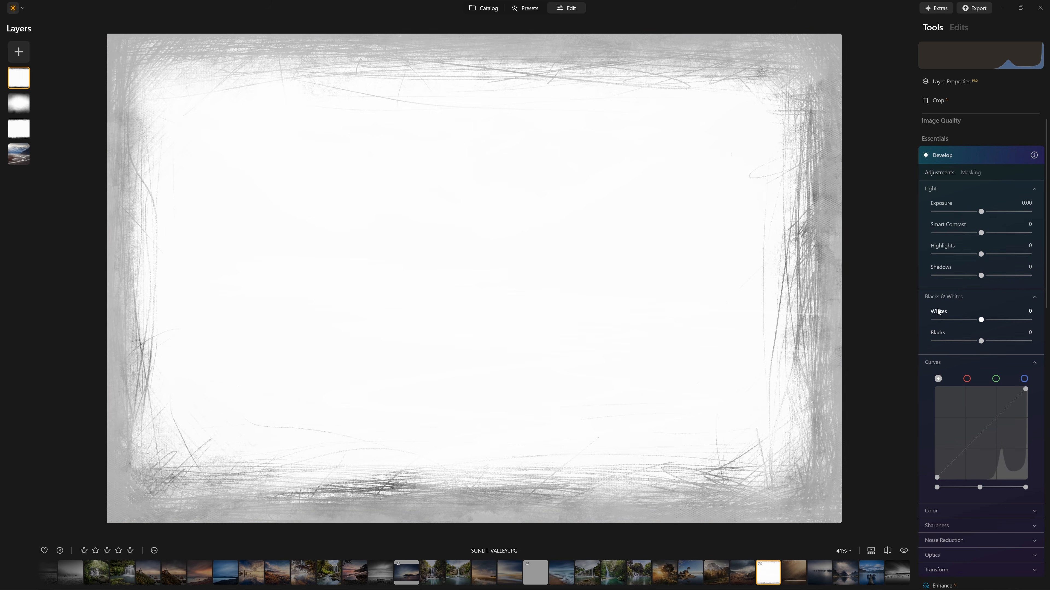
pyautogui.moveTo(937, 476); pyautogui.dragTo(920, 358)
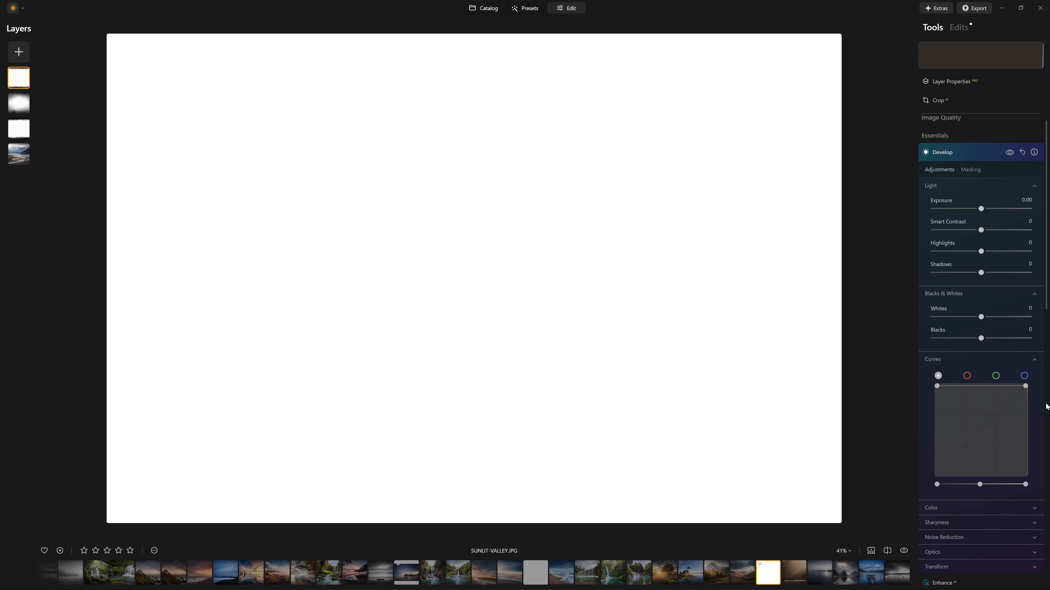
pyautogui.moveTo(1025, 387); pyautogui.dragTo(1025, 474)
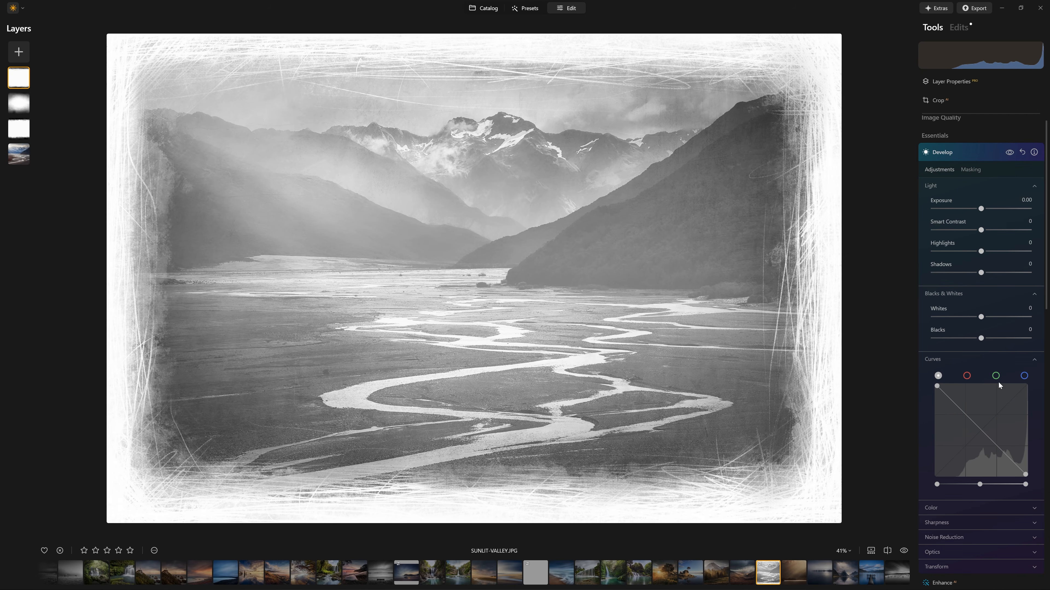
# Lower the scratched border layer's opacity to 75 and compare the edited image with the original photo
pyautogui.click(951, 81)
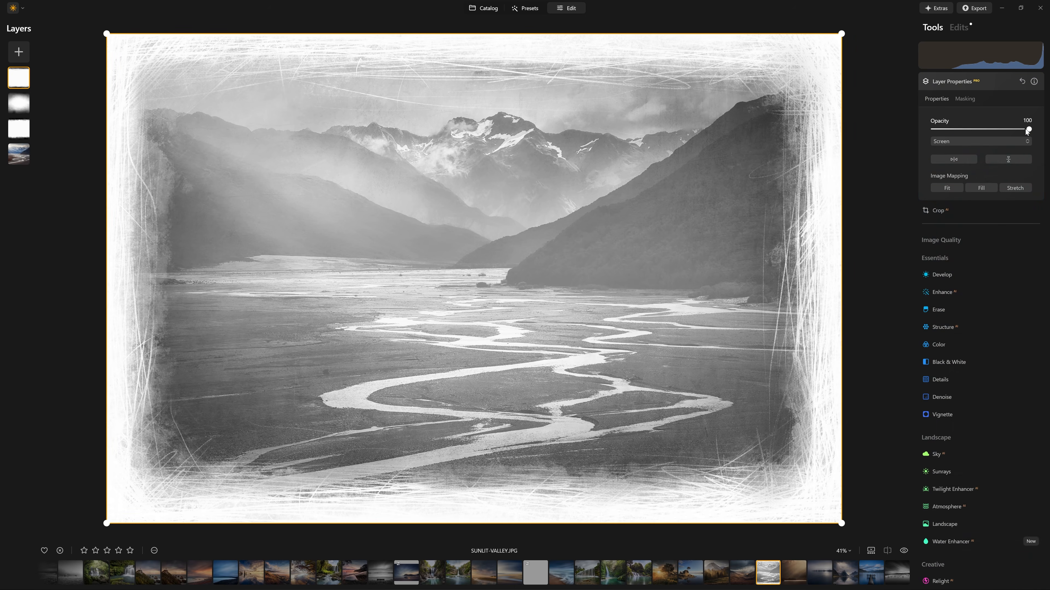
pyautogui.moveTo(1025, 131)
pyautogui.mouseDown()
pyautogui.moveTo(987, 131)
pyautogui.moveTo(1005, 130)
pyautogui.mouseUp()
pyautogui.press('\\')
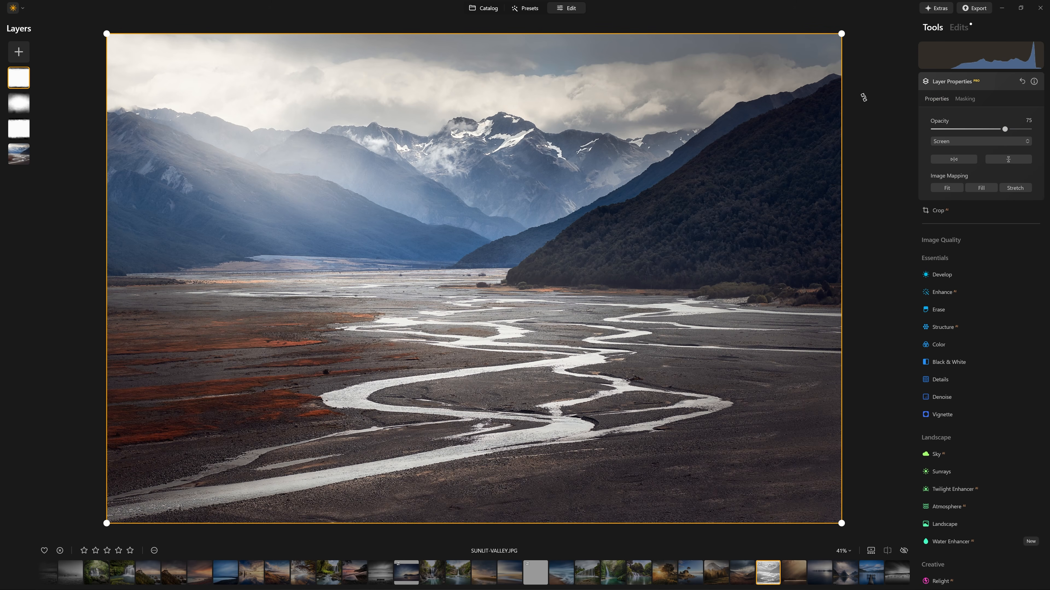
pyautogui.press('\\')
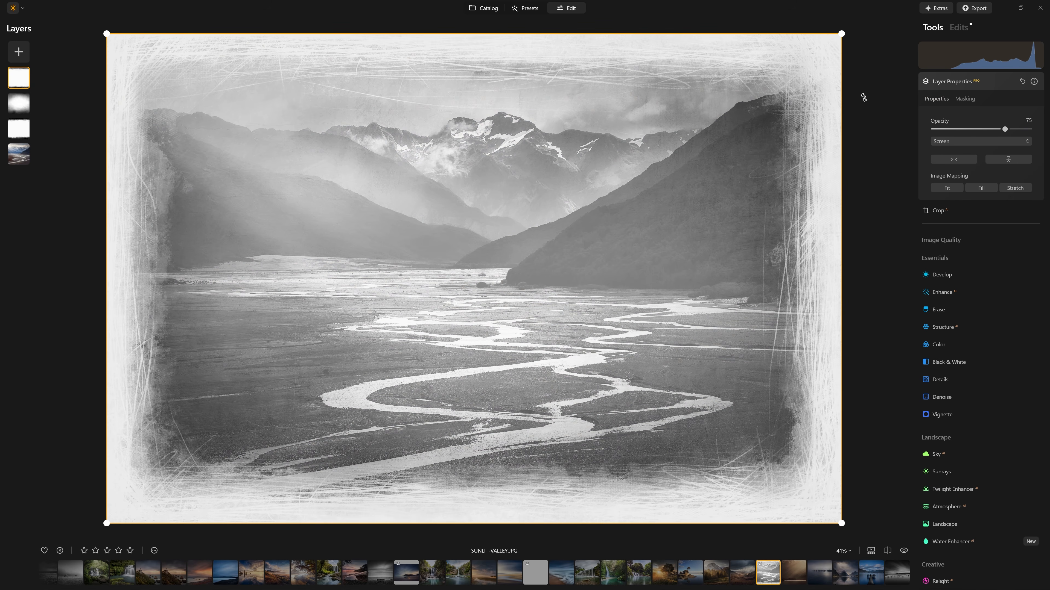
pyautogui.press('\\')
pyautogui.press('\\')
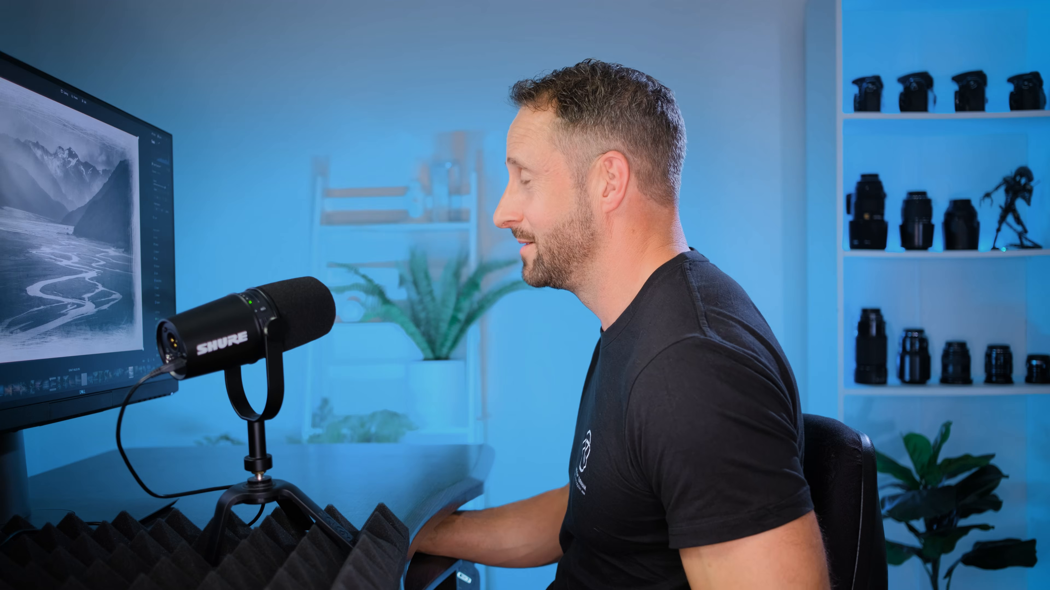